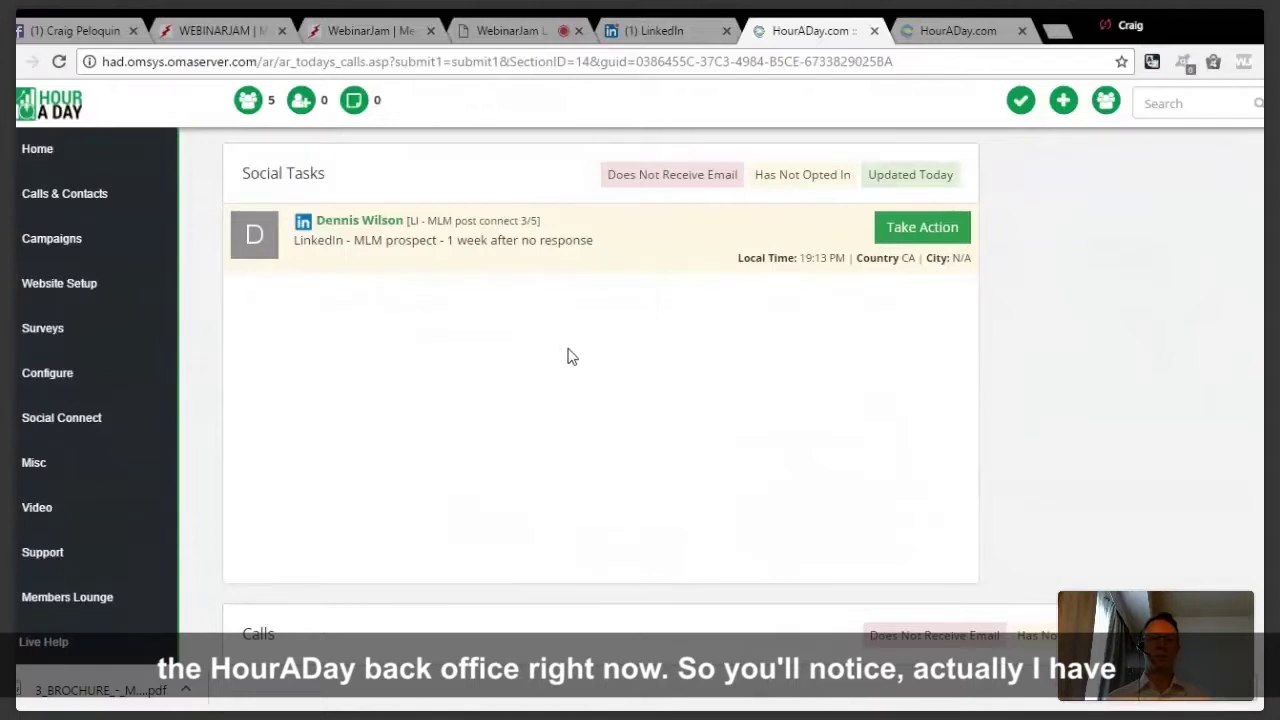
# - Open a blank Add Contact form from Calls & Contacts, then switch to the LinkedIn tab
pyautogui.scroll(-2, 566, 356)
pyautogui.scroll(2, 572, 362)
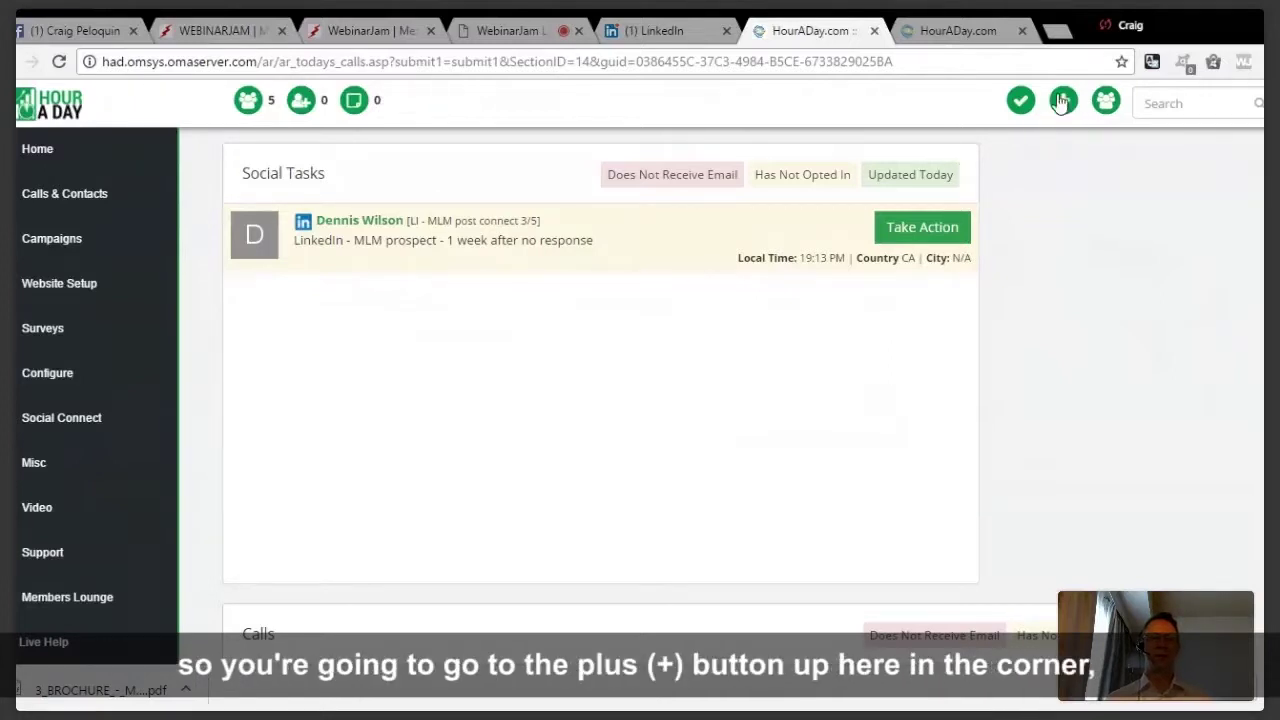
pyautogui.click(63, 203)
pyautogui.click(45, 368)
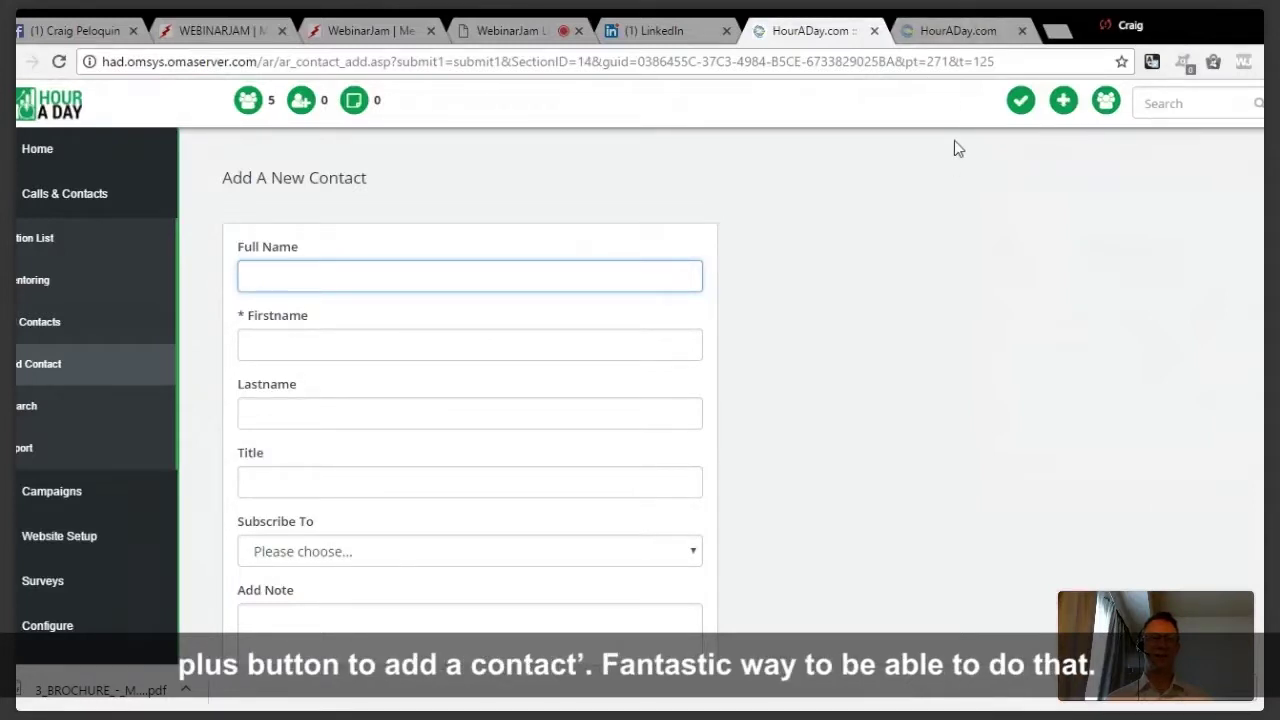
pyautogui.click(658, 30)
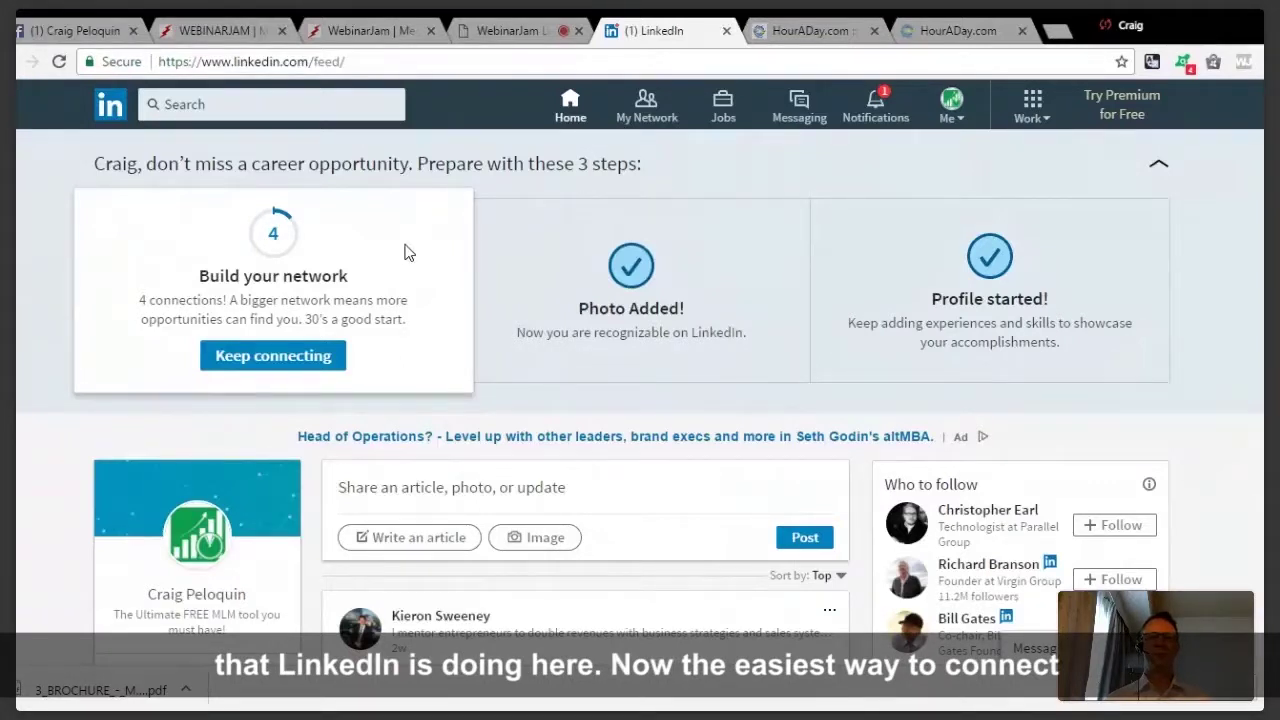
# - Open a suggested person's profile from My Network, copy their name, and paste it into HourADay's Full Name
pyautogui.click(646, 108)
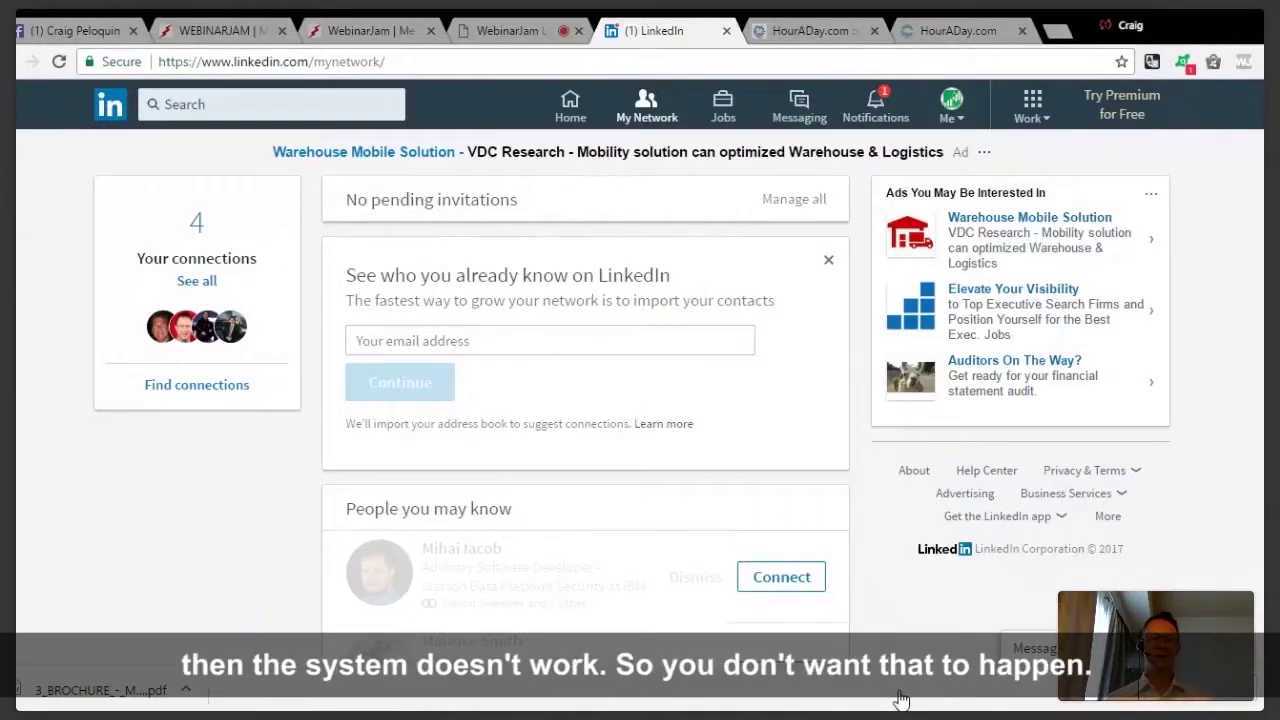
pyautogui.scroll(-3, 336, 225)
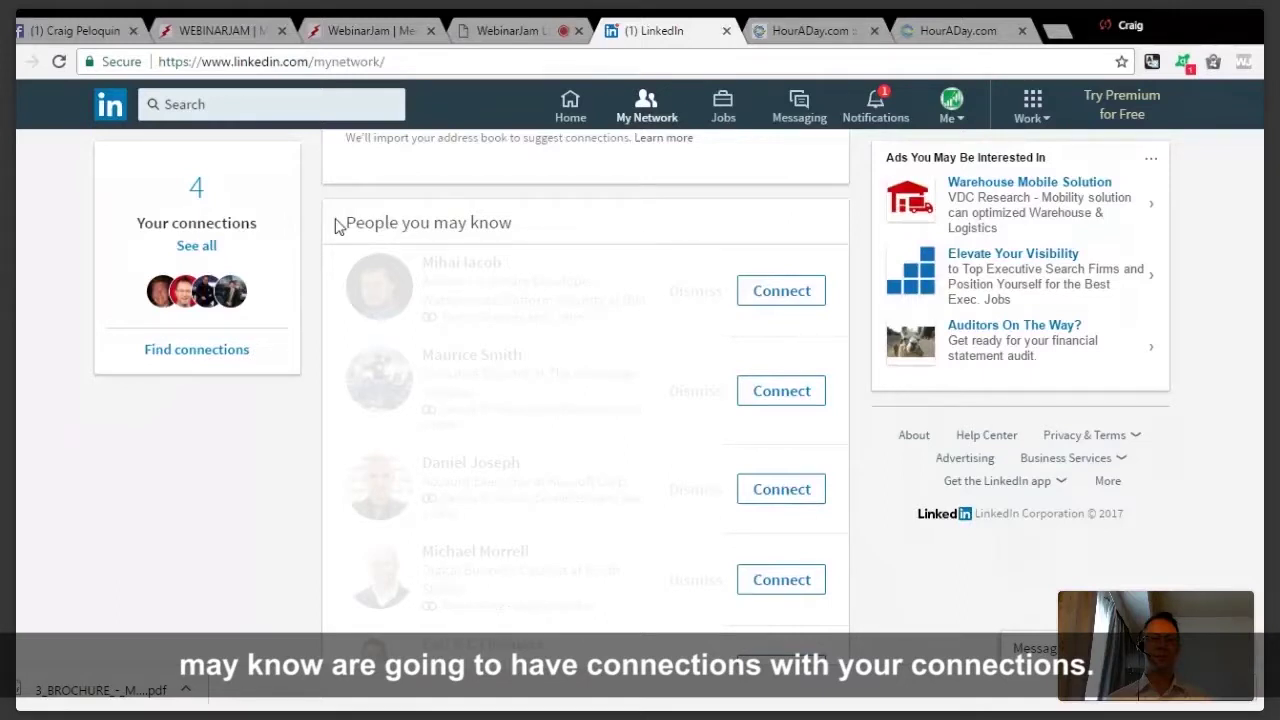
pyautogui.scroll(-5, 604, 440)
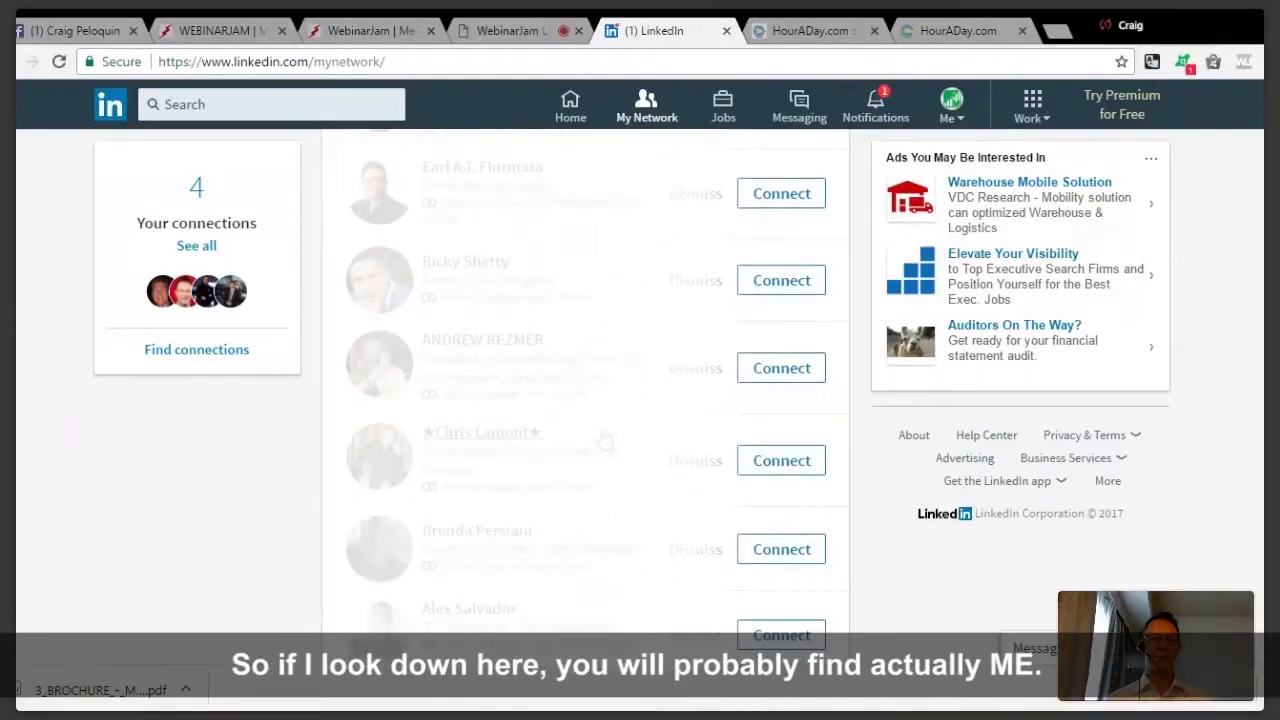
pyautogui.scroll(-4, 604, 440)
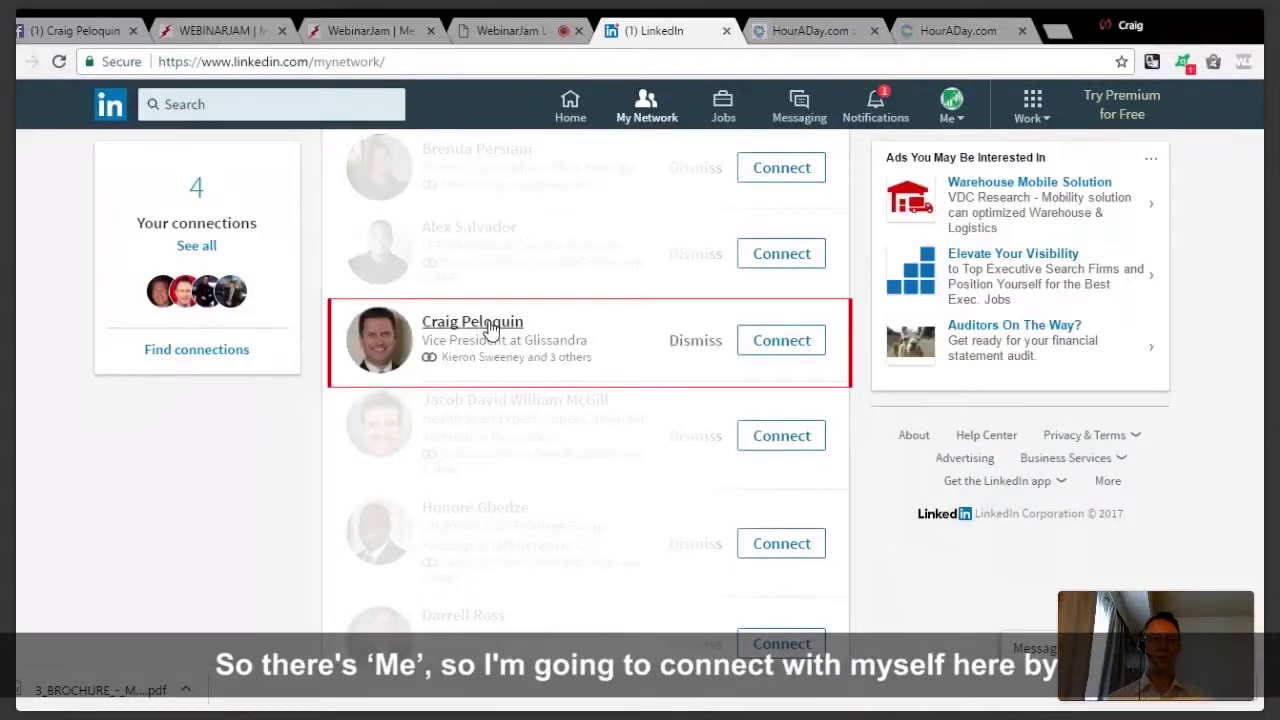
pyautogui.click(489, 323)
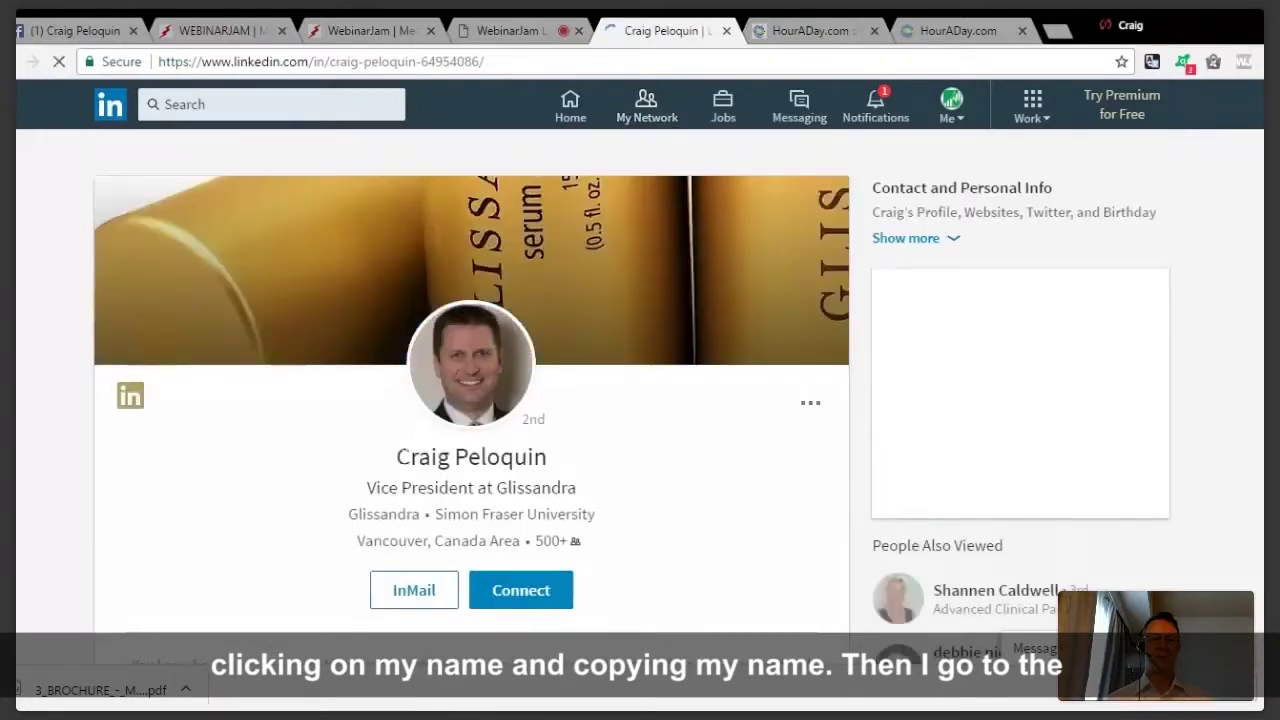
pyautogui.moveTo(396, 457); pyautogui.dragTo(566, 459)
pyautogui.hotkey('ctrl', 'c')
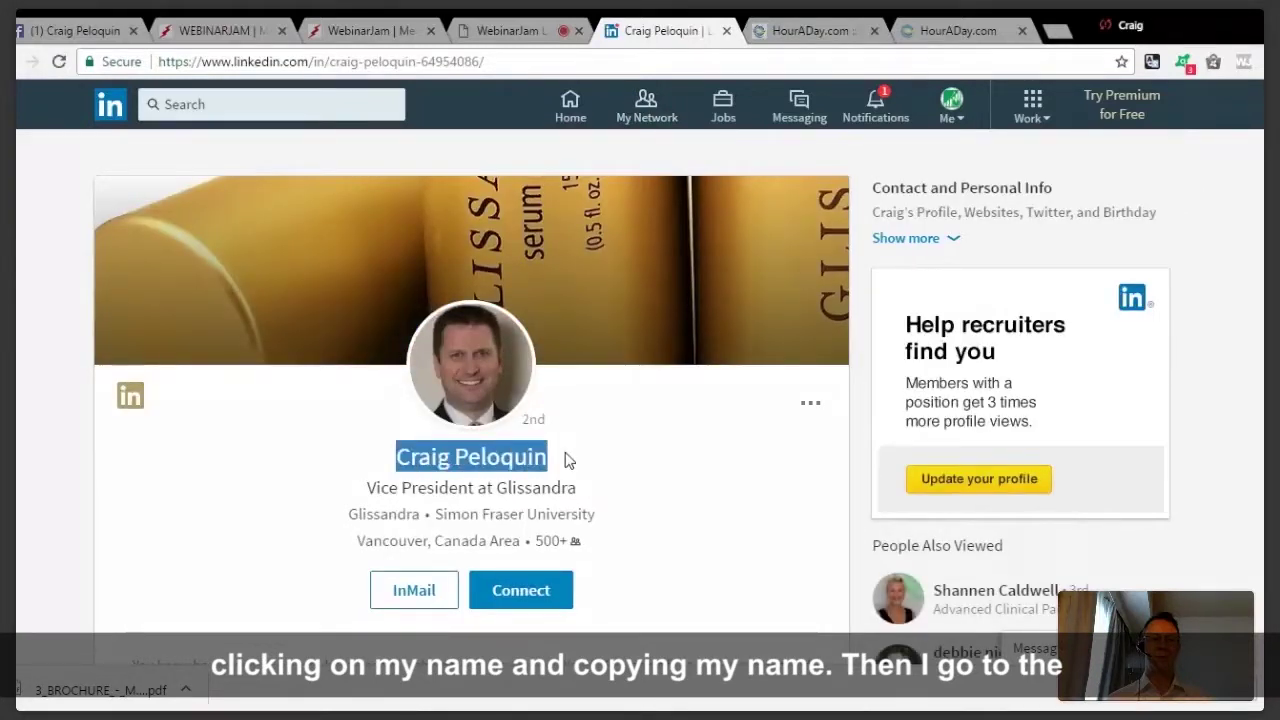
pyautogui.click(818, 31)
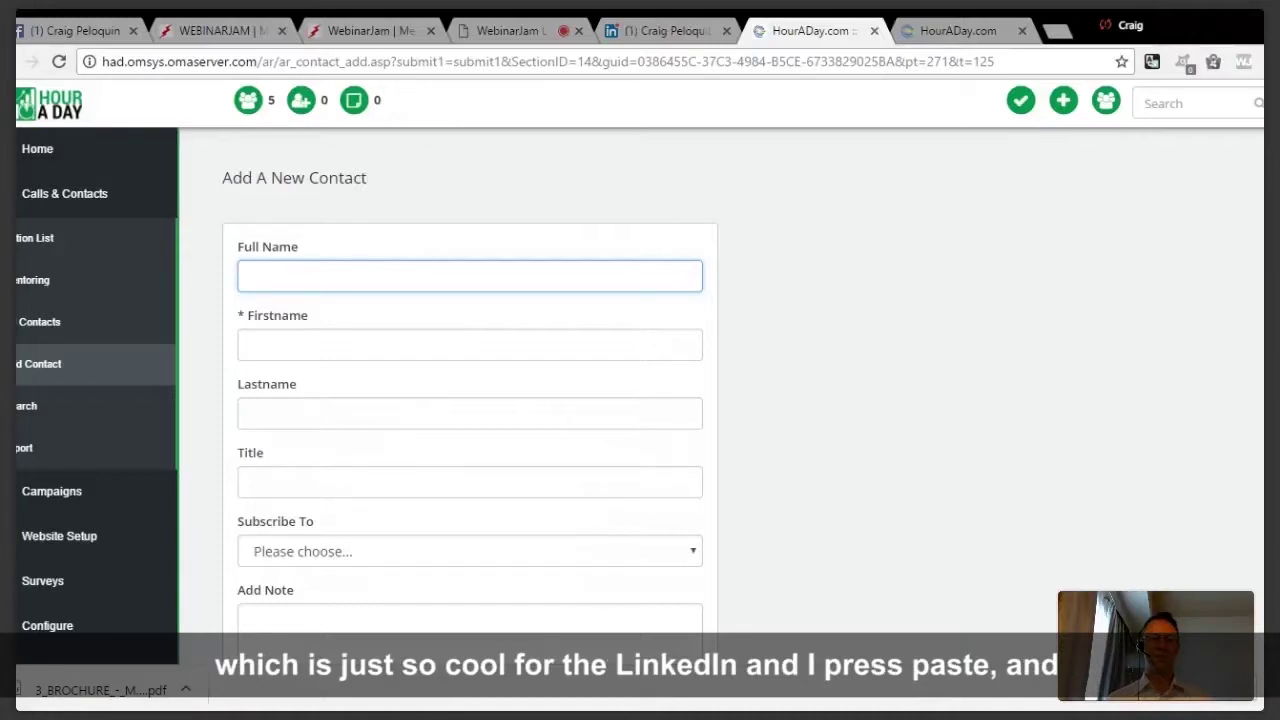
pyautogui.hotkey('ctrl', 'v')
# - Add the initial 'A.' to Full Name, then remove it from the auto-filled first name
pyautogui.click(284, 345)
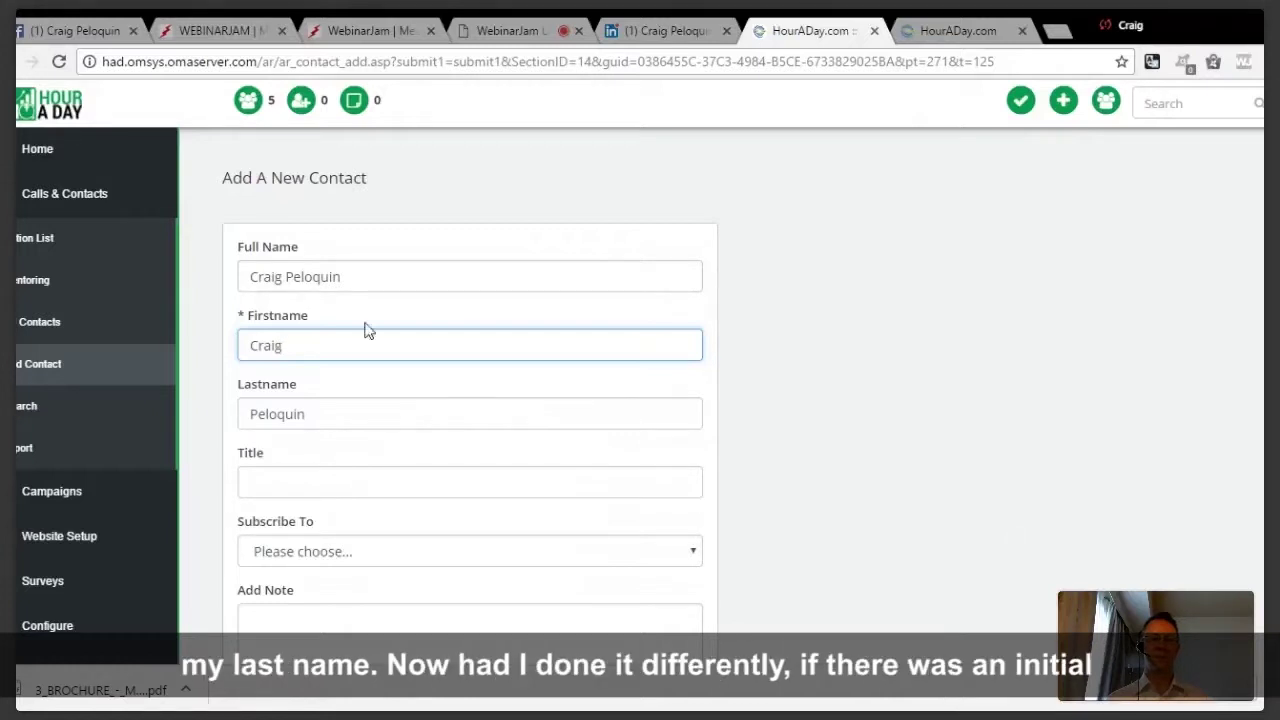
pyautogui.click(285, 276)
pyautogui.write('A.')
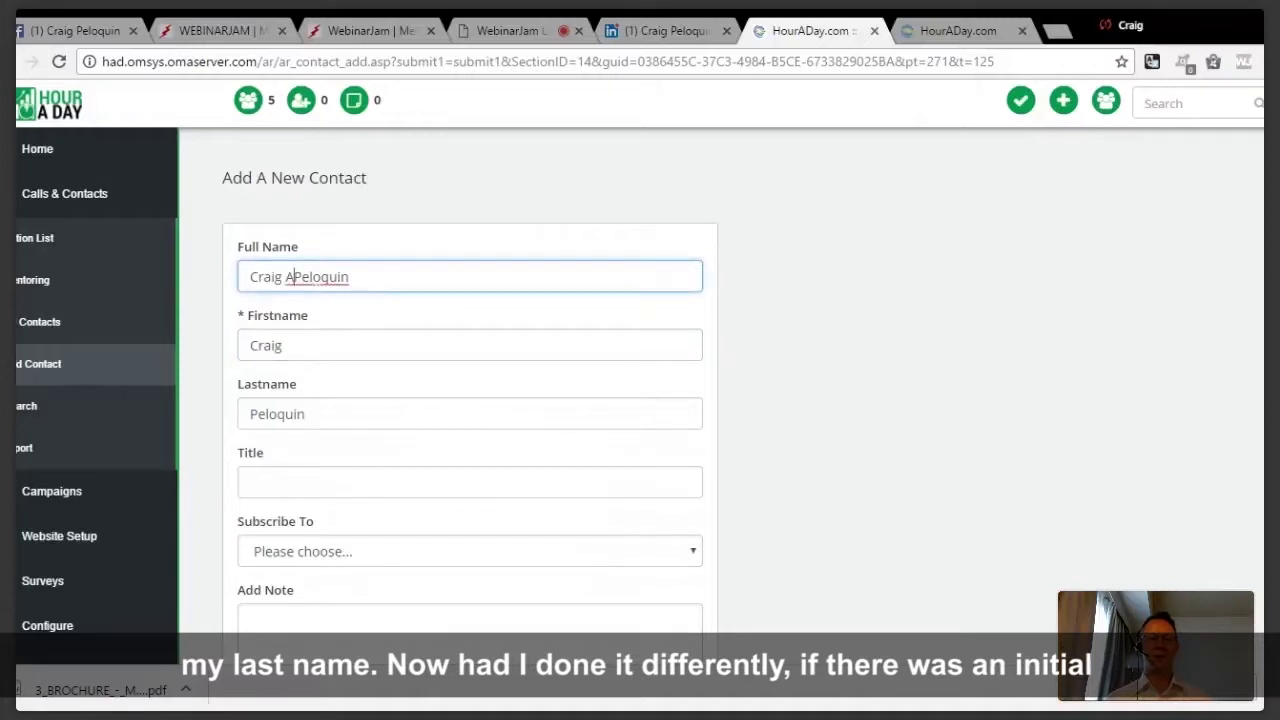
pyautogui.click(300, 345)
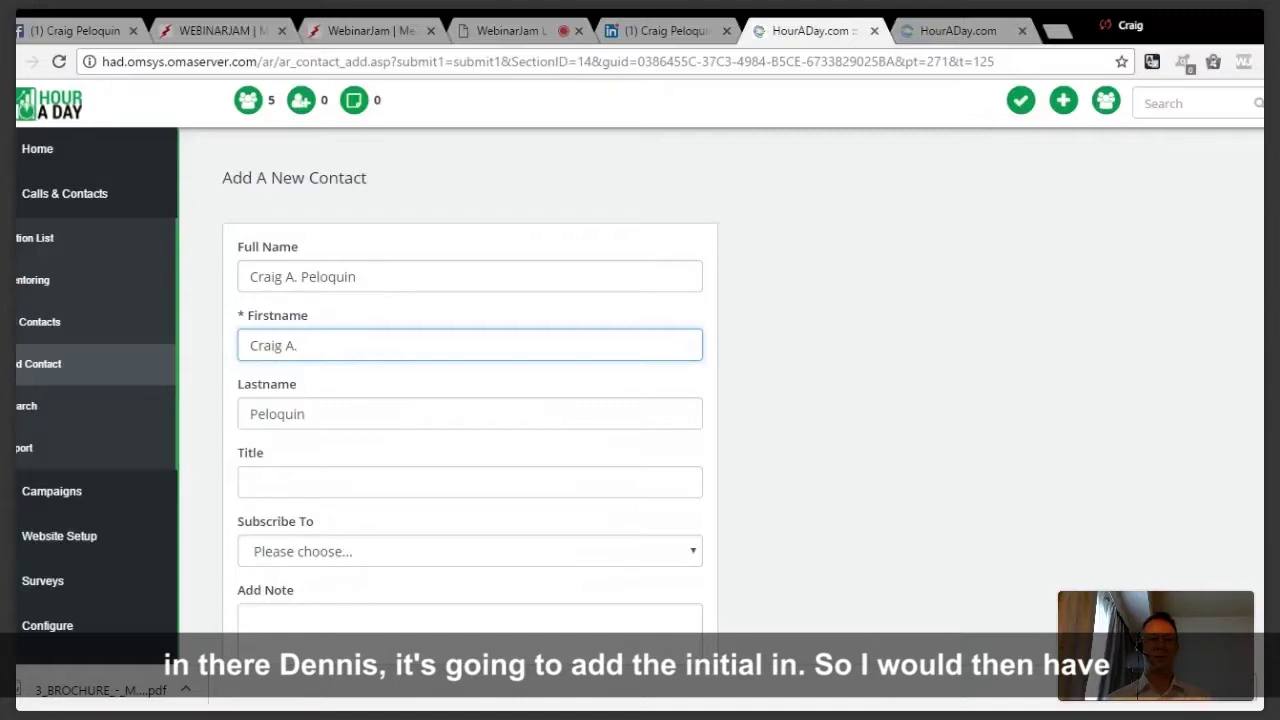
pyautogui.press('BackSpace')
pyautogui.press('BackSpace')
pyautogui.press('BackSpace')
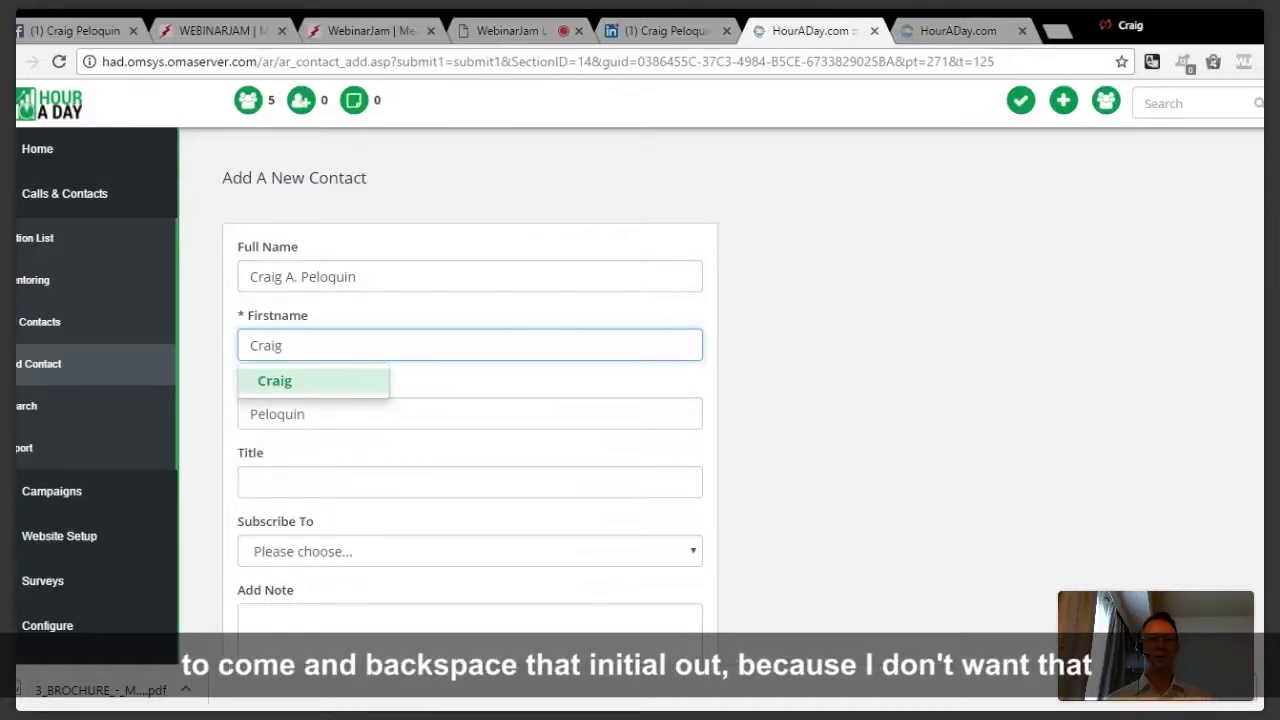
pyautogui.click(271, 384)
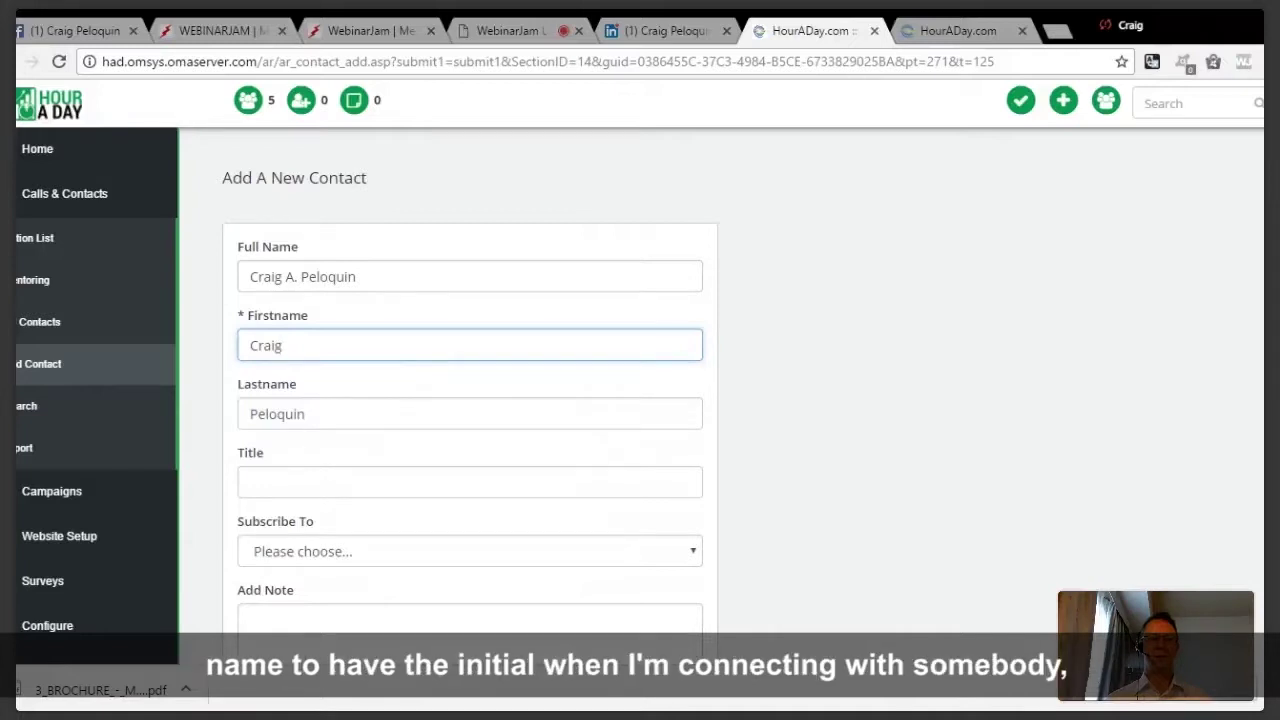
pyautogui.scroll(-1, 416, 452)
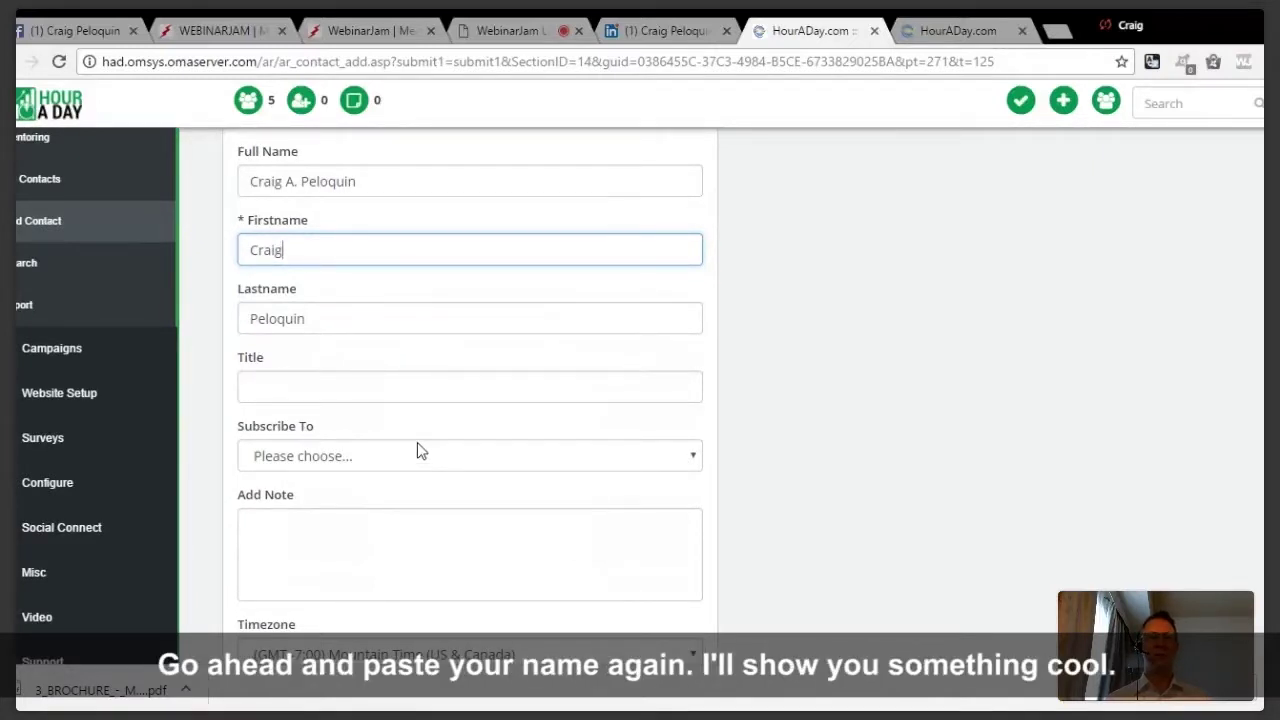
# - Re-paste the LinkedIn name into Full Name and clear the Firstname and Lastname fields
pyautogui.click(357, 181)
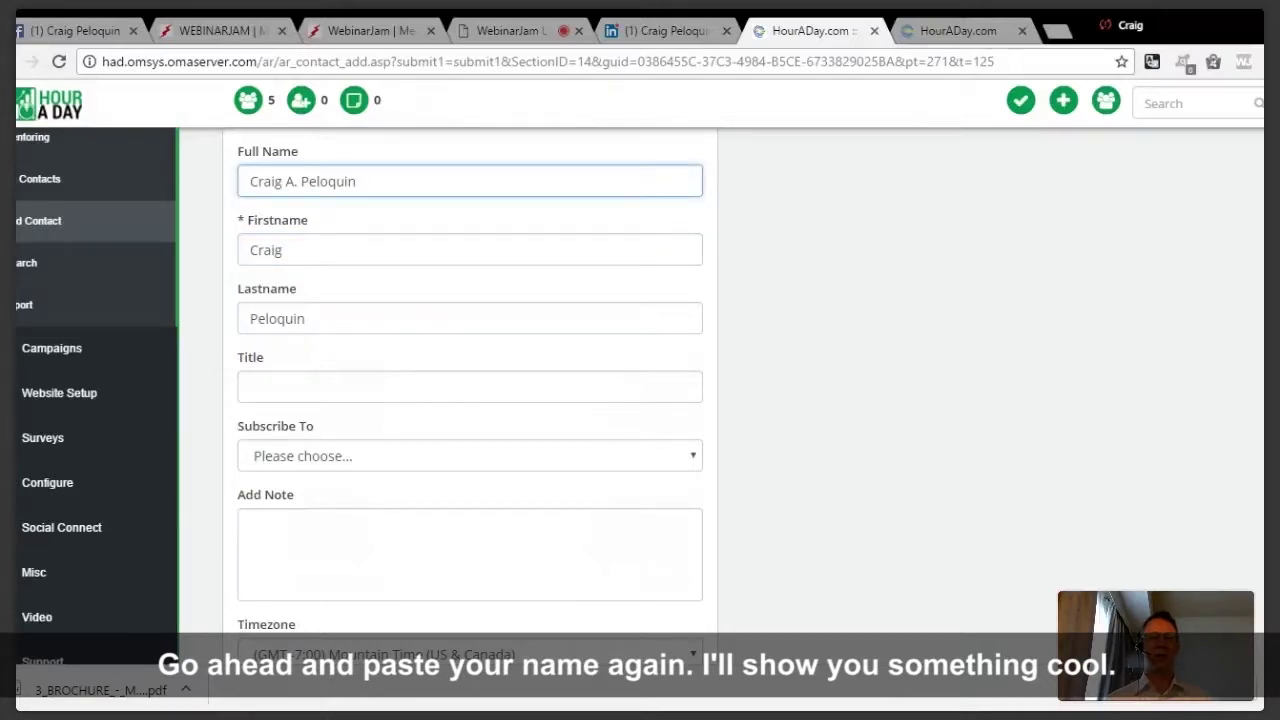
pyautogui.hotkey('ctrl', 'a')
pyautogui.hotkey('ctrl', 'v')
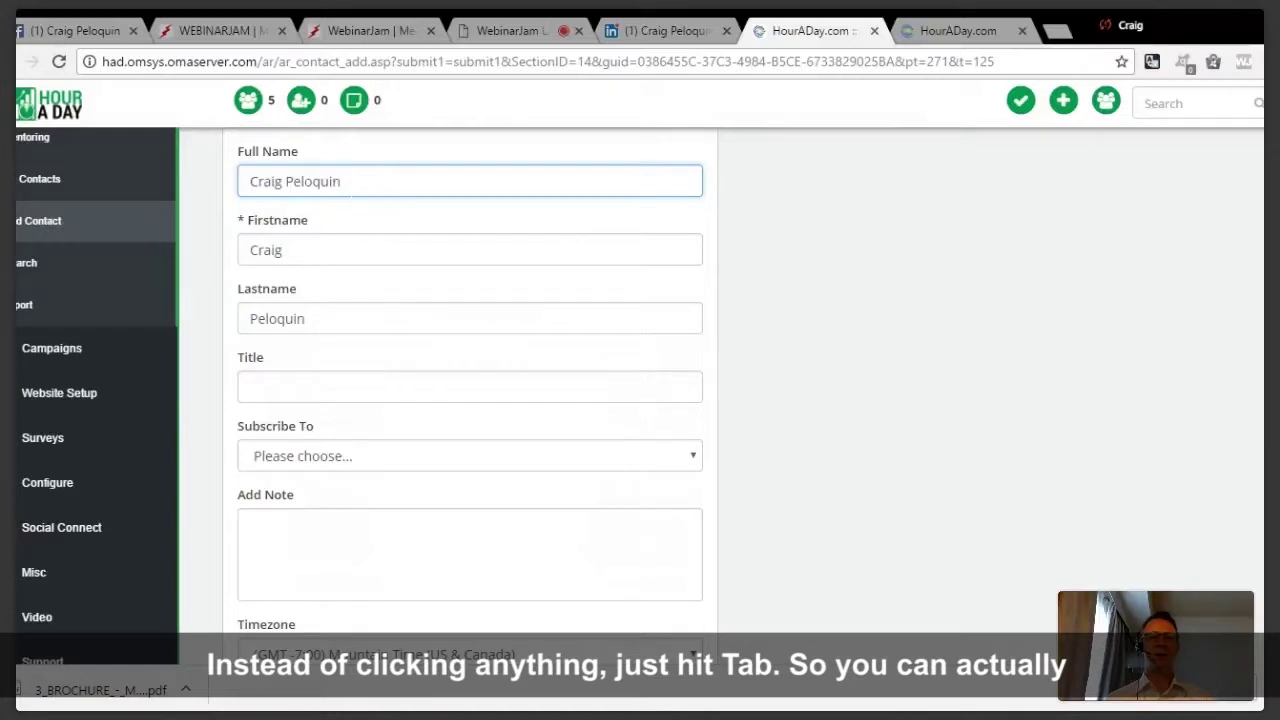
pyautogui.press('Tab')
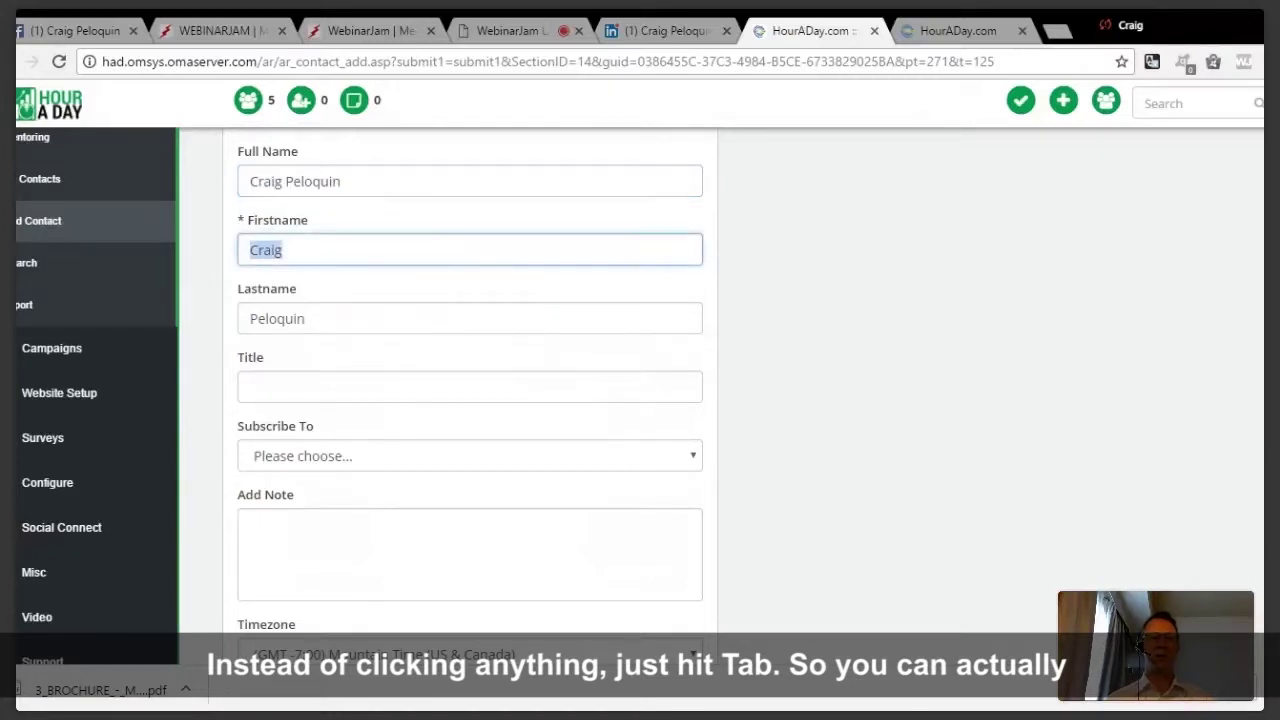
pyautogui.press('Tab')
pyautogui.press('BackSpace')
pyautogui.hotkey('shift', 'Tab')
pyautogui.press('BackSpace')
pyautogui.hotkey('shift', 'Tab')
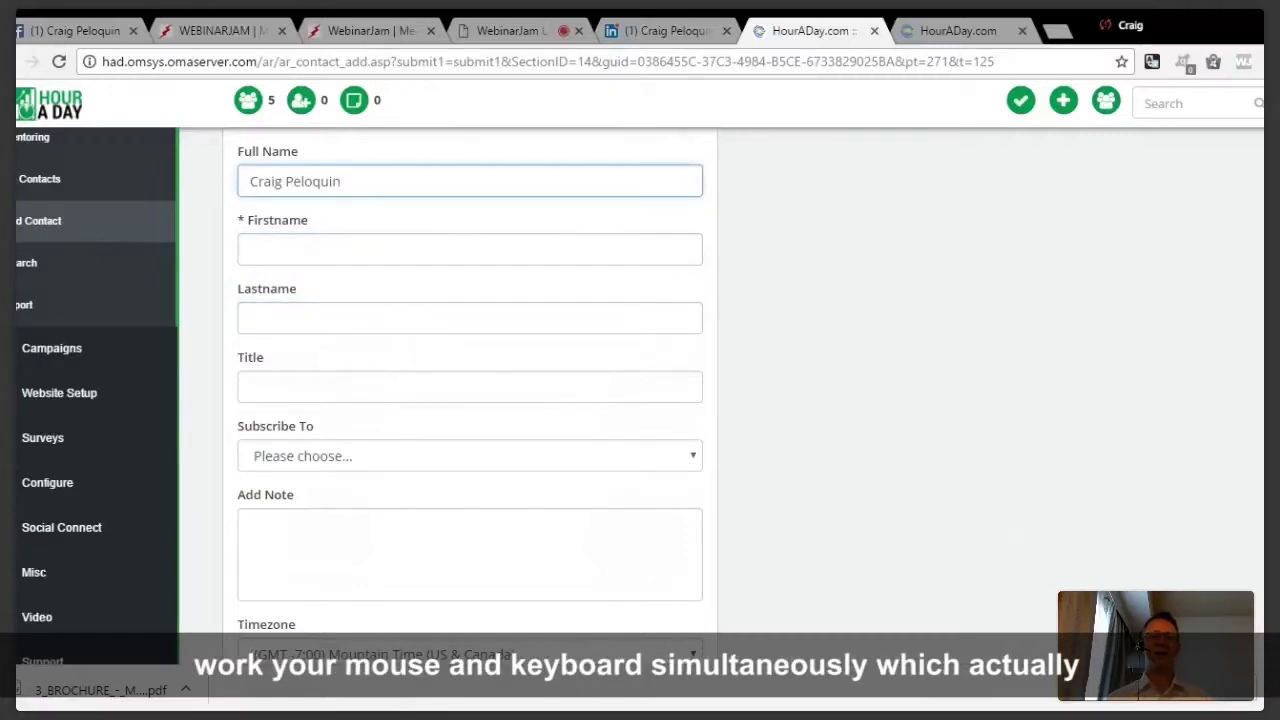
# - Clear the re-filled Firstname and Lastname fields again and begin choosing the subscription series
pyautogui.press('Tab')
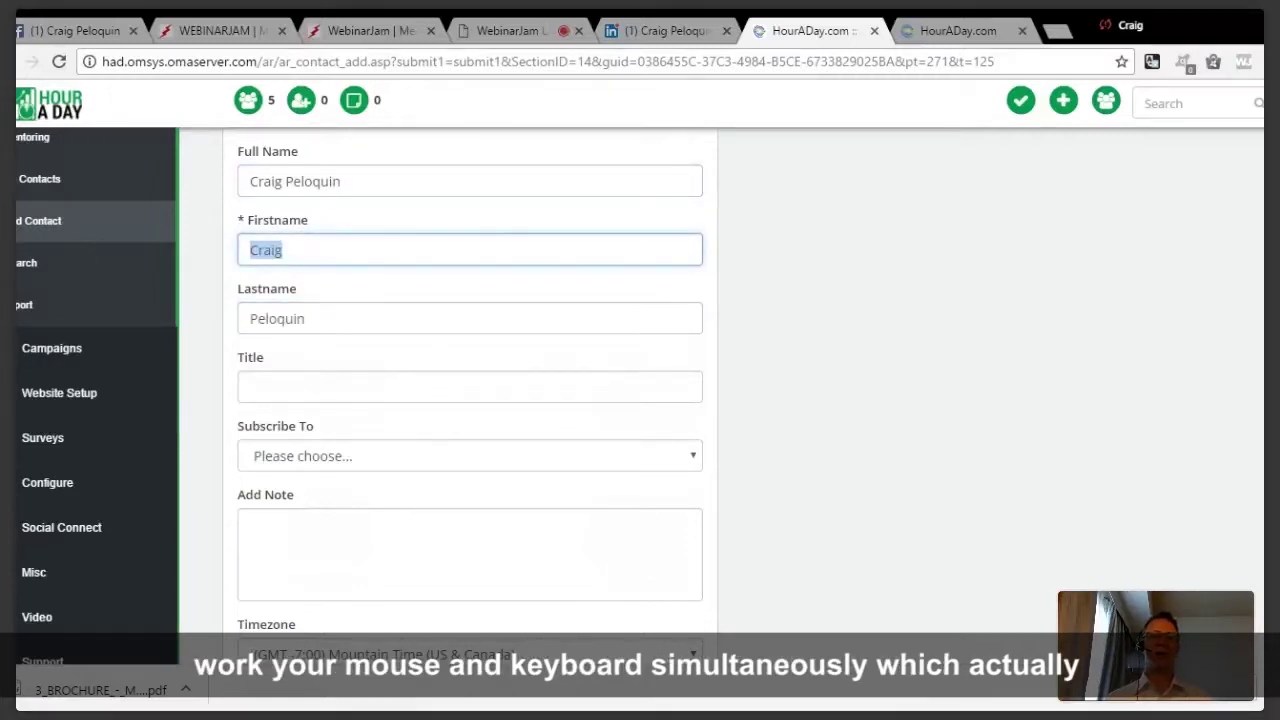
pyautogui.hotkey('shift', 'Tab')
pyautogui.press('Tab')
pyautogui.press('Tab')
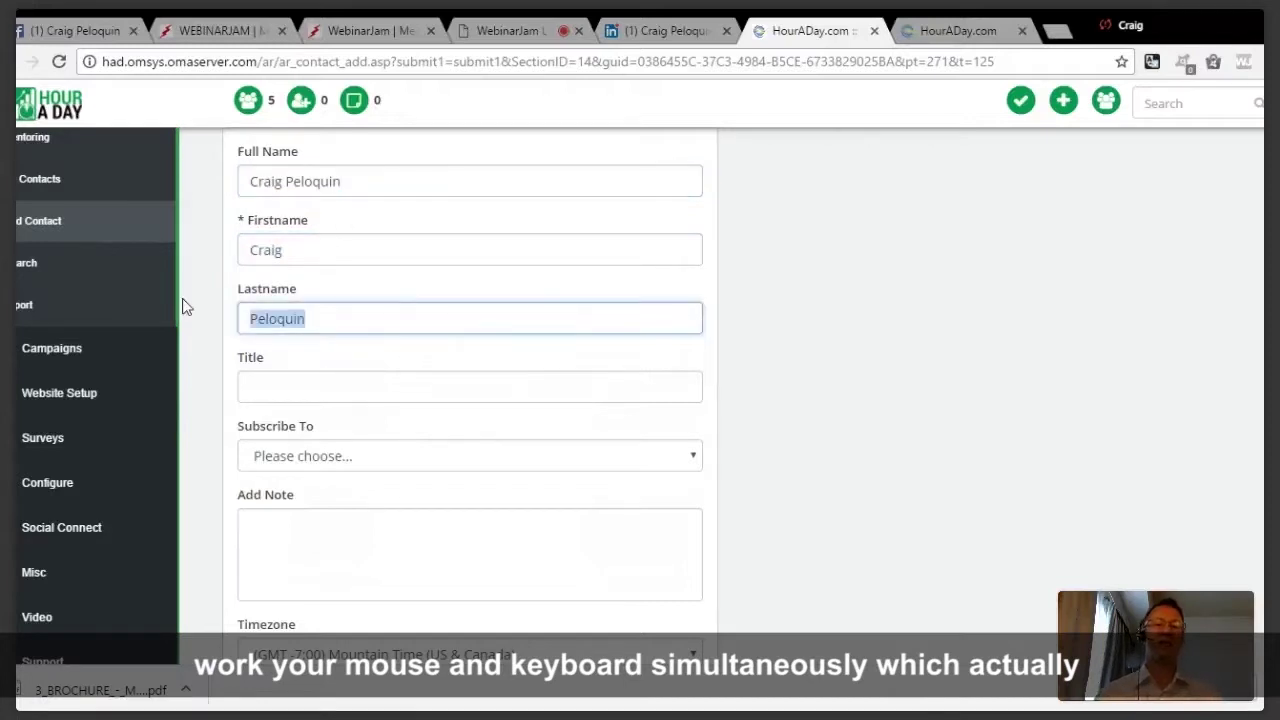
pyautogui.press('BackSpace')
pyautogui.hotkey('shift', 'Tab')
pyautogui.press('BackSpace')
pyautogui.hotkey('shift', 'Tab')
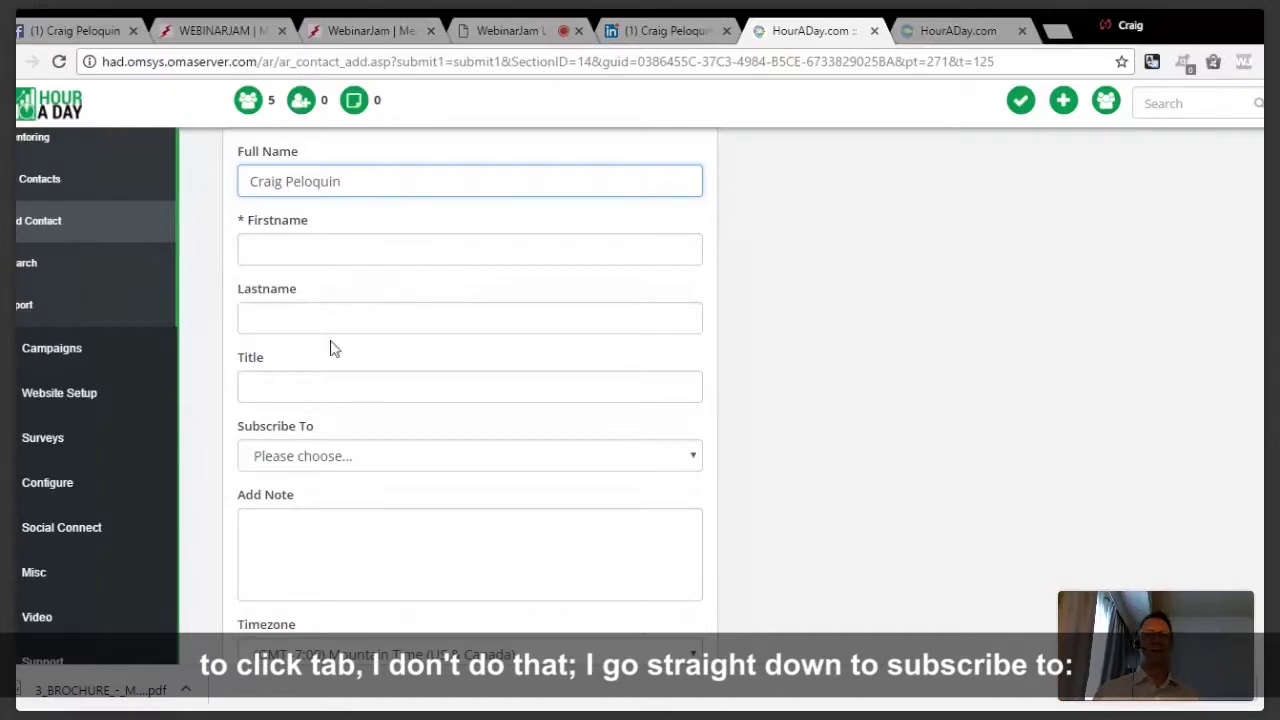
pyautogui.click(316, 458)
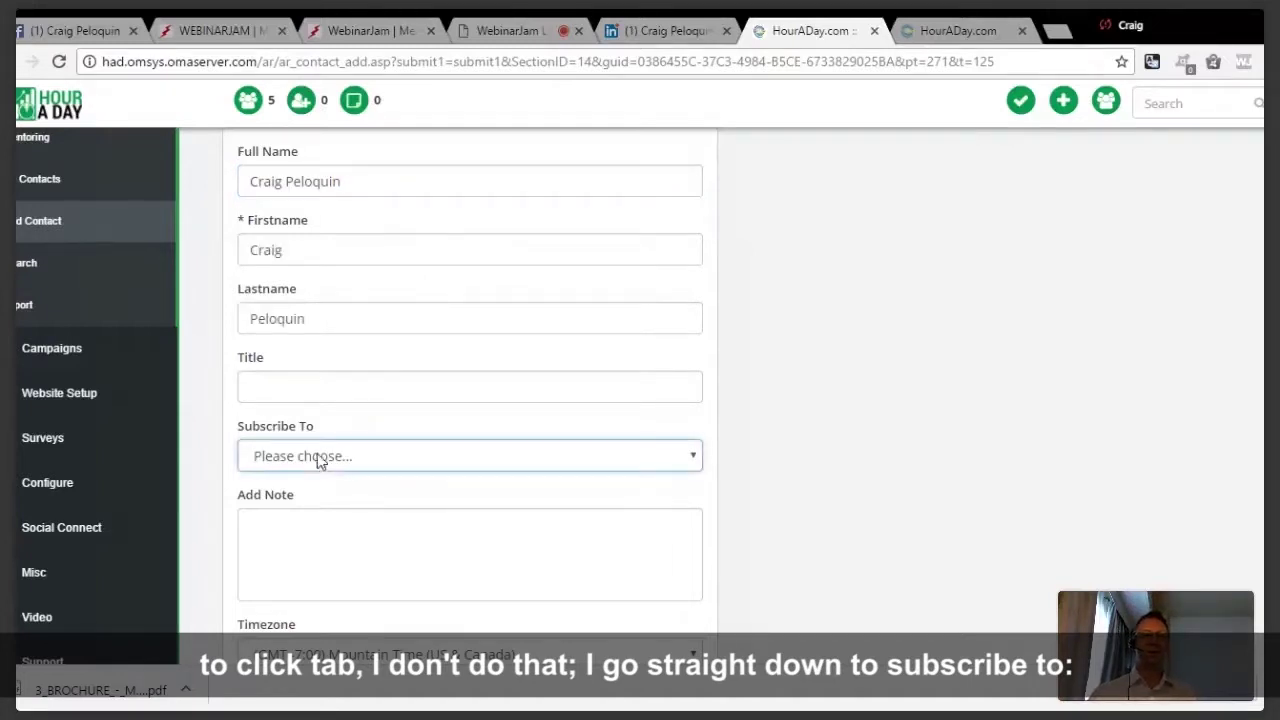
pyautogui.press('Down')
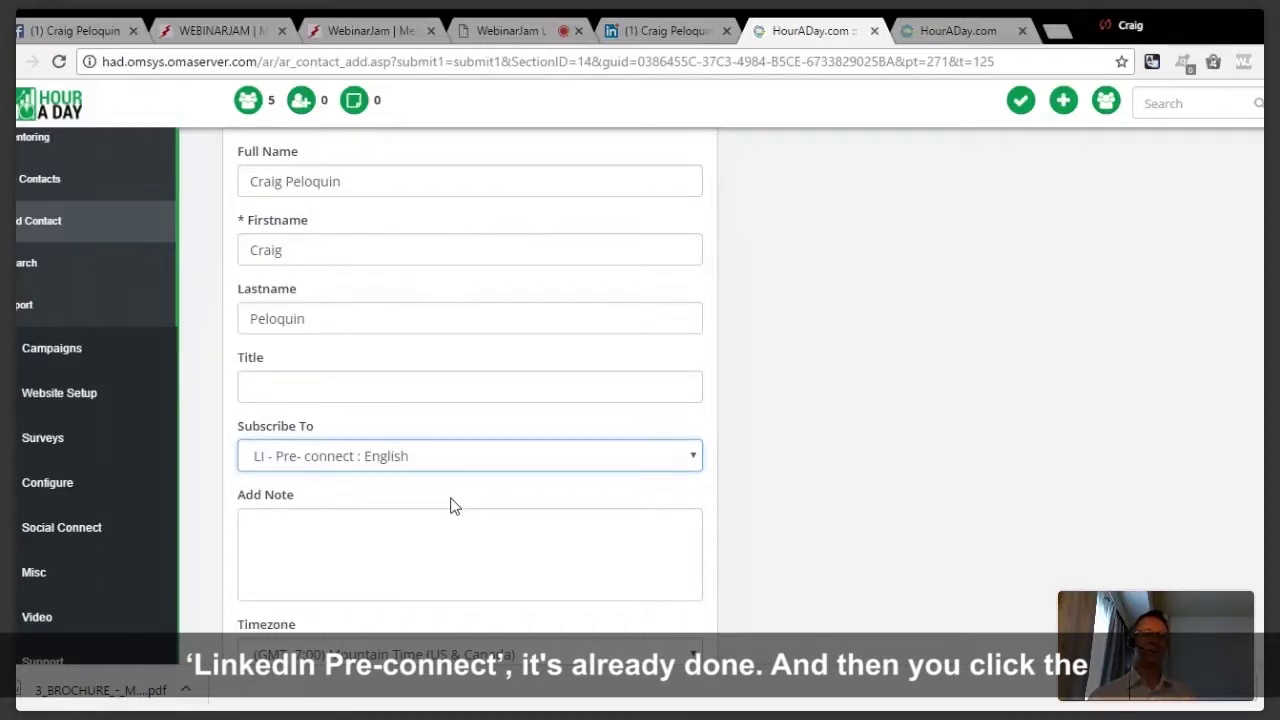
pyautogui.scroll(-2, 450, 505)
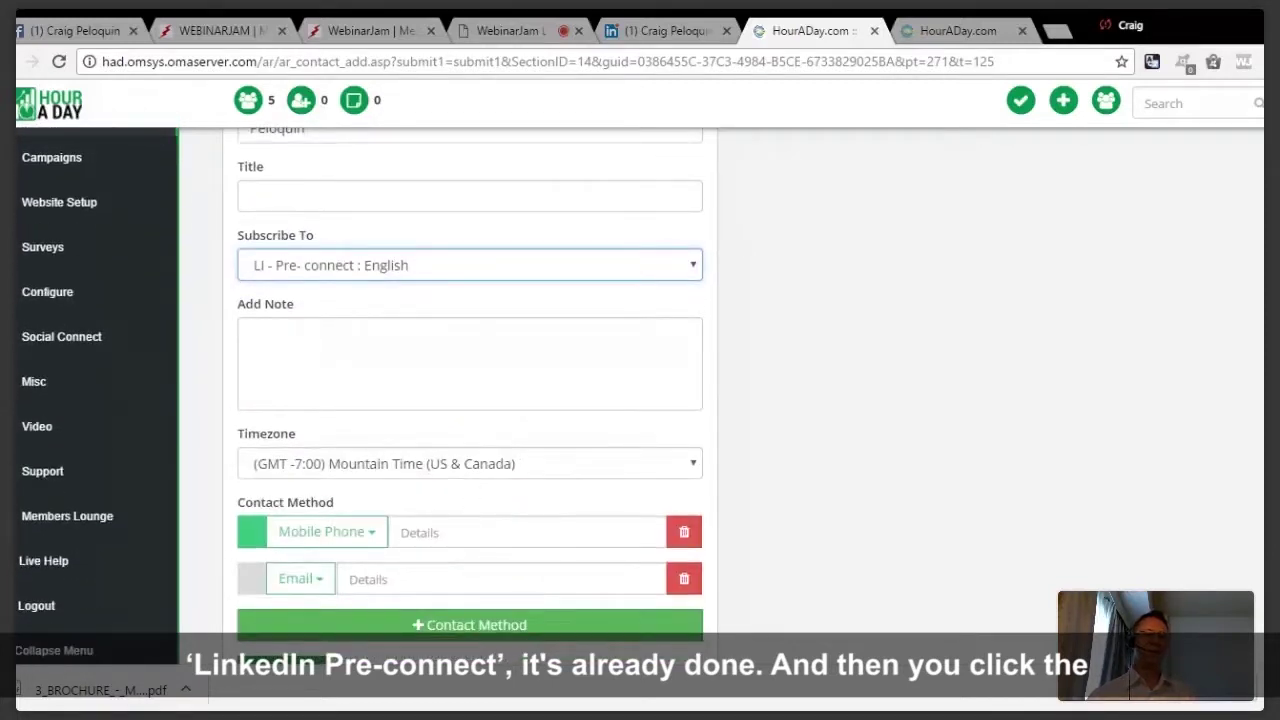
pyautogui.scroll(-1, 466, 508)
pyautogui.click(280, 588)
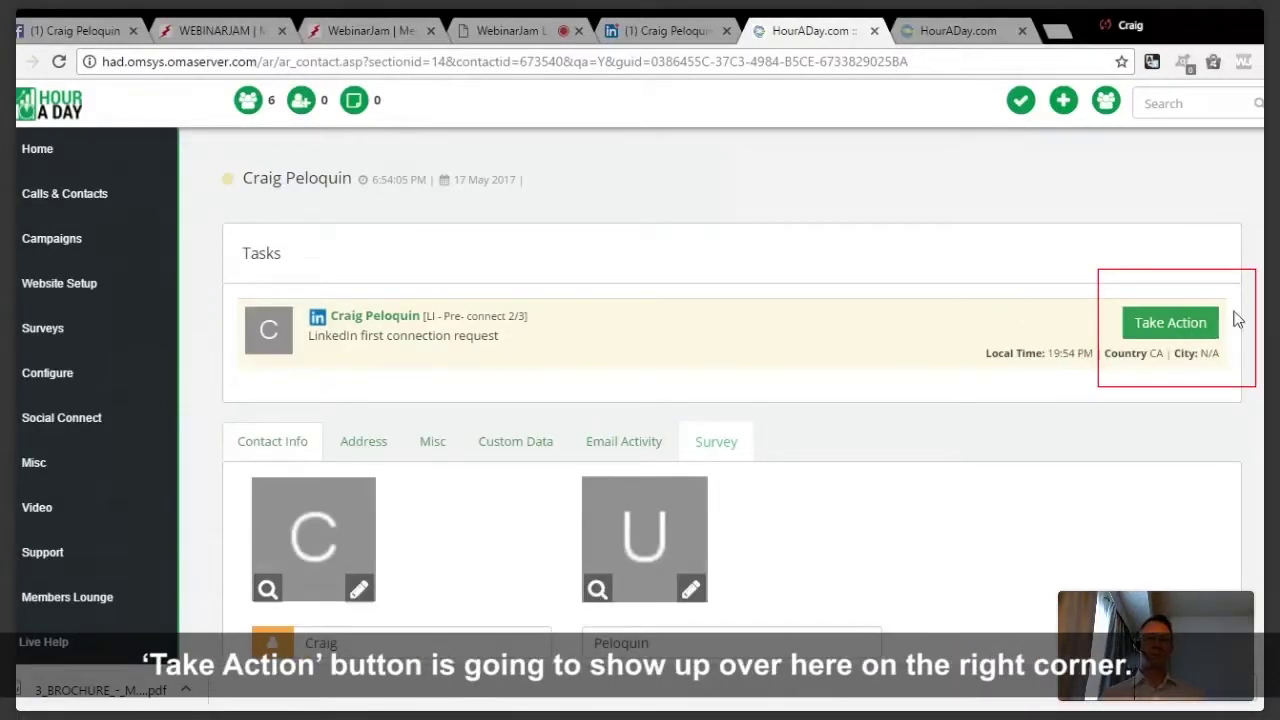
pyautogui.click(1155, 328)
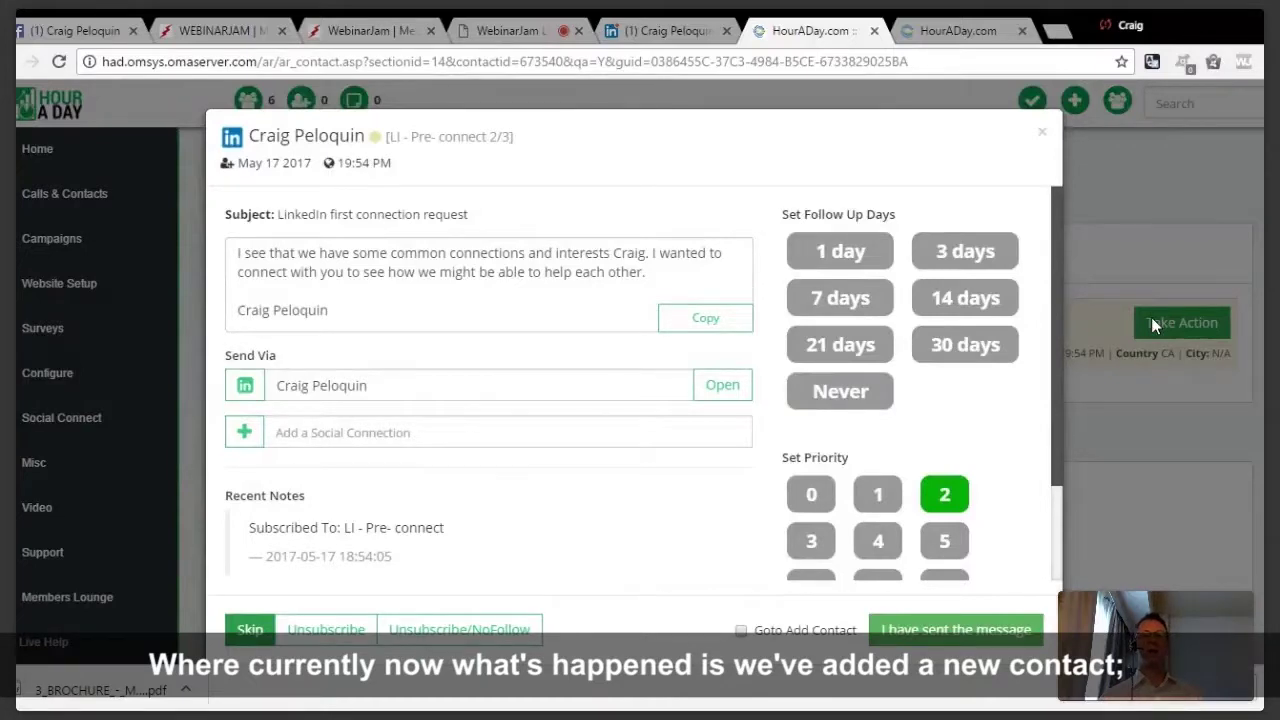
pyautogui.click(1043, 138)
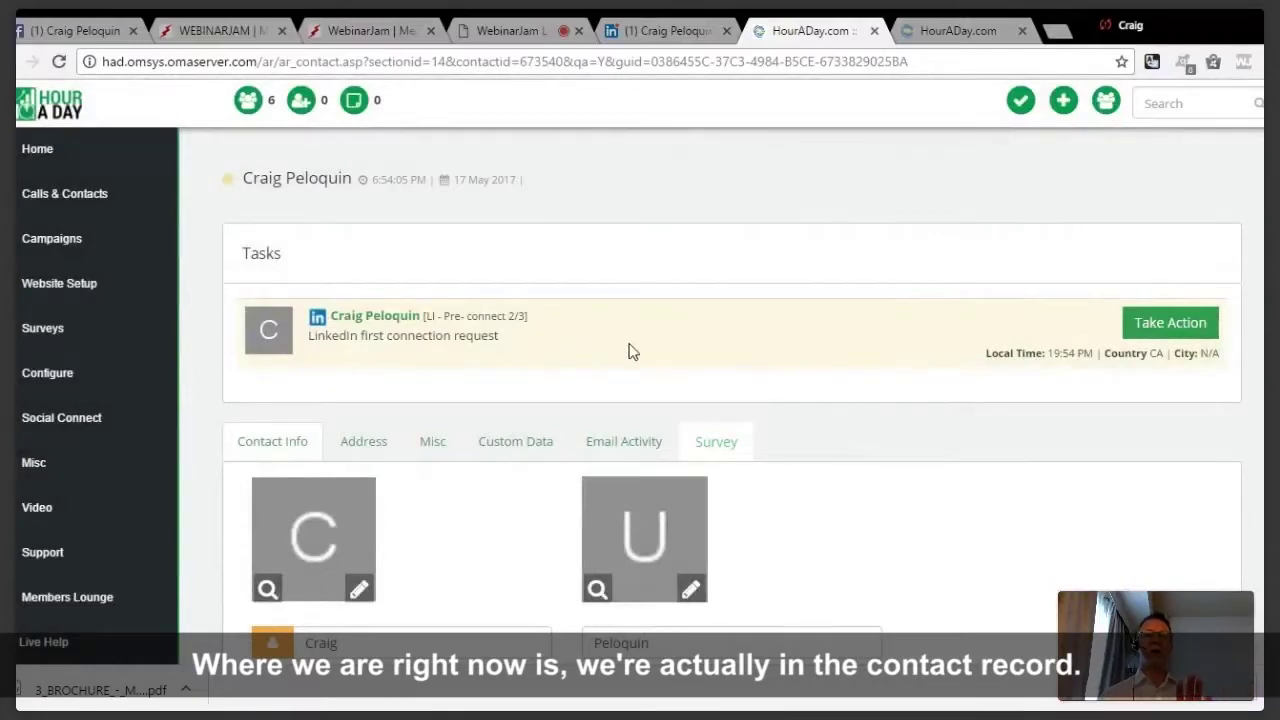
pyautogui.scroll(-2, 620, 349)
pyautogui.scroll(2, 714, 374)
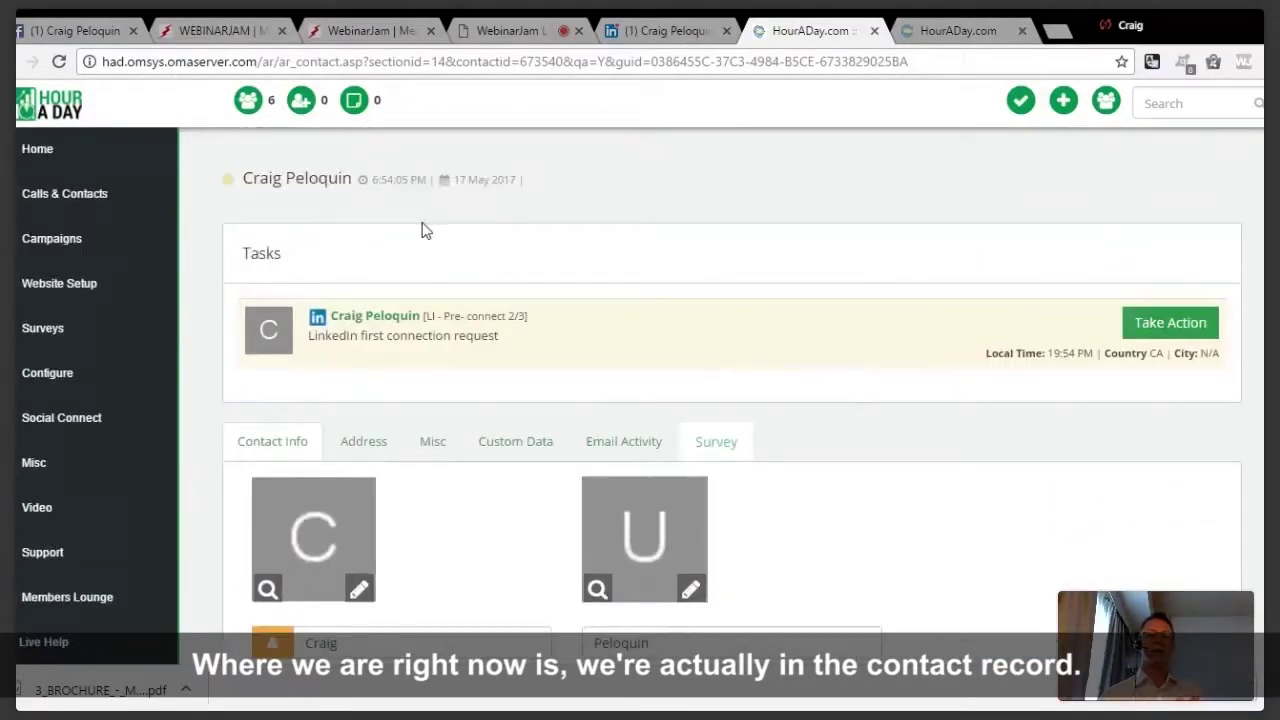
pyautogui.scroll(-7, 567, 255)
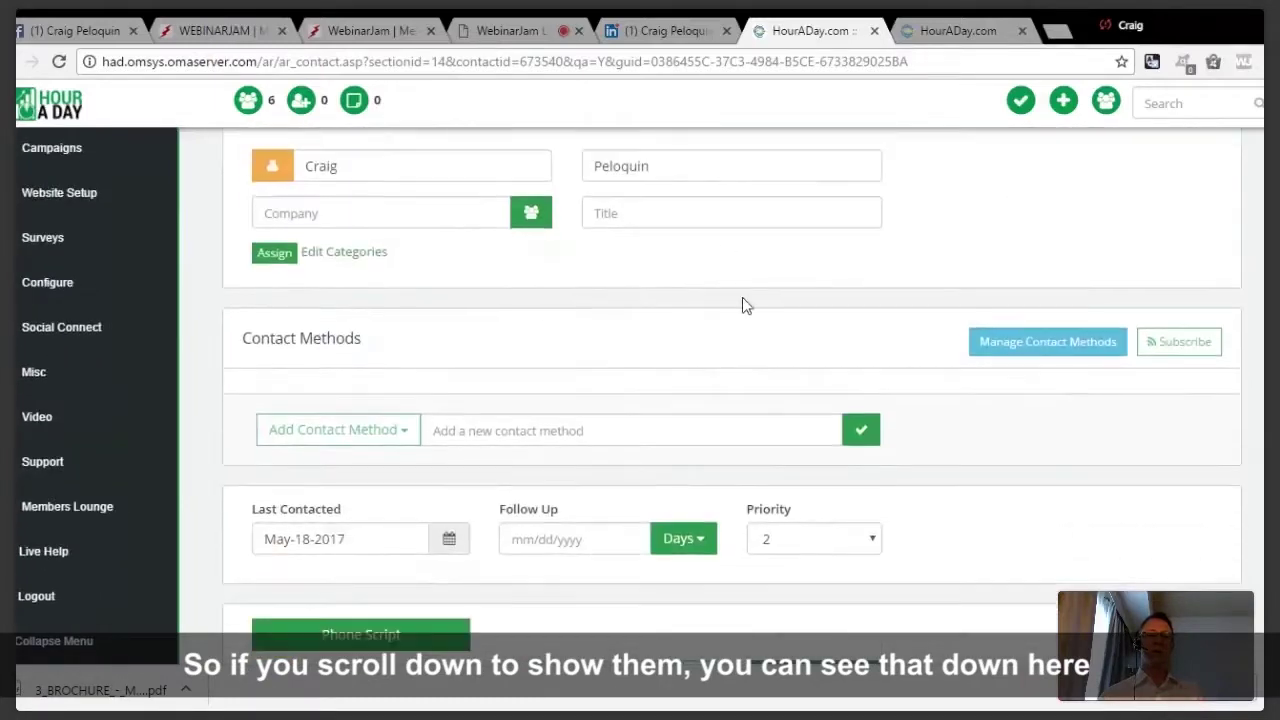
pyautogui.scroll(-2, 755, 342)
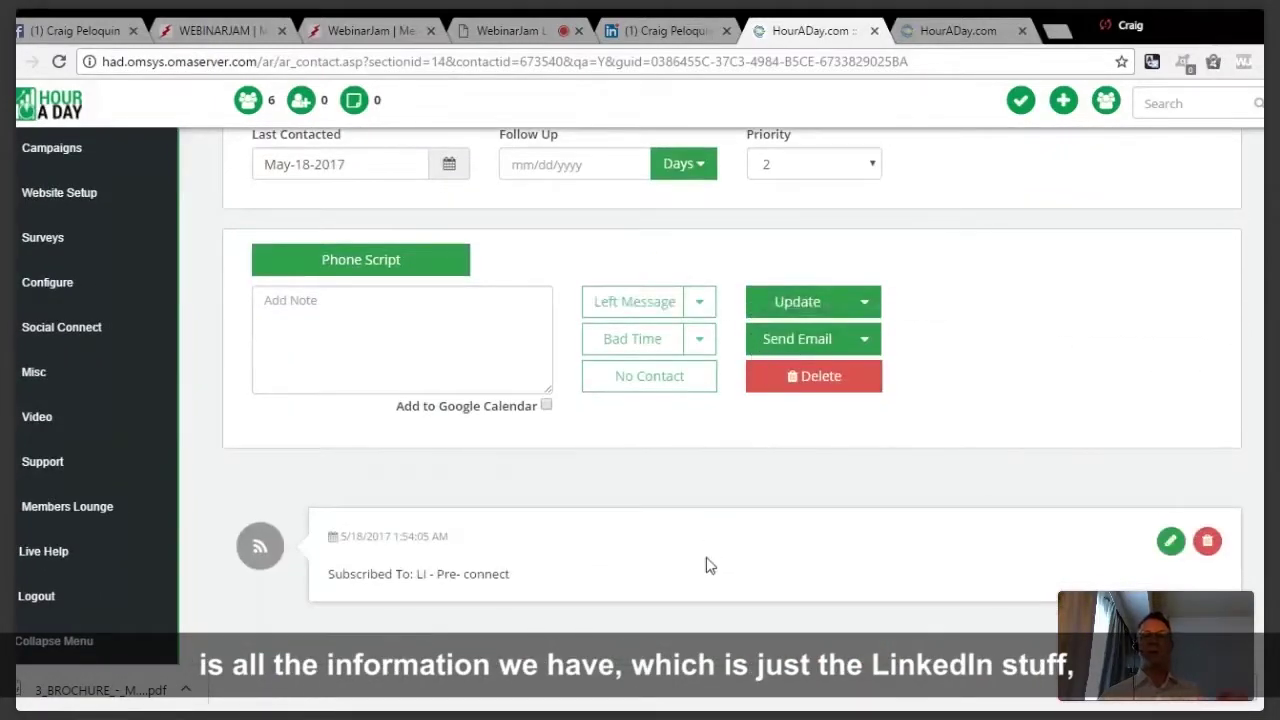
pyautogui.scroll(5, 708, 570)
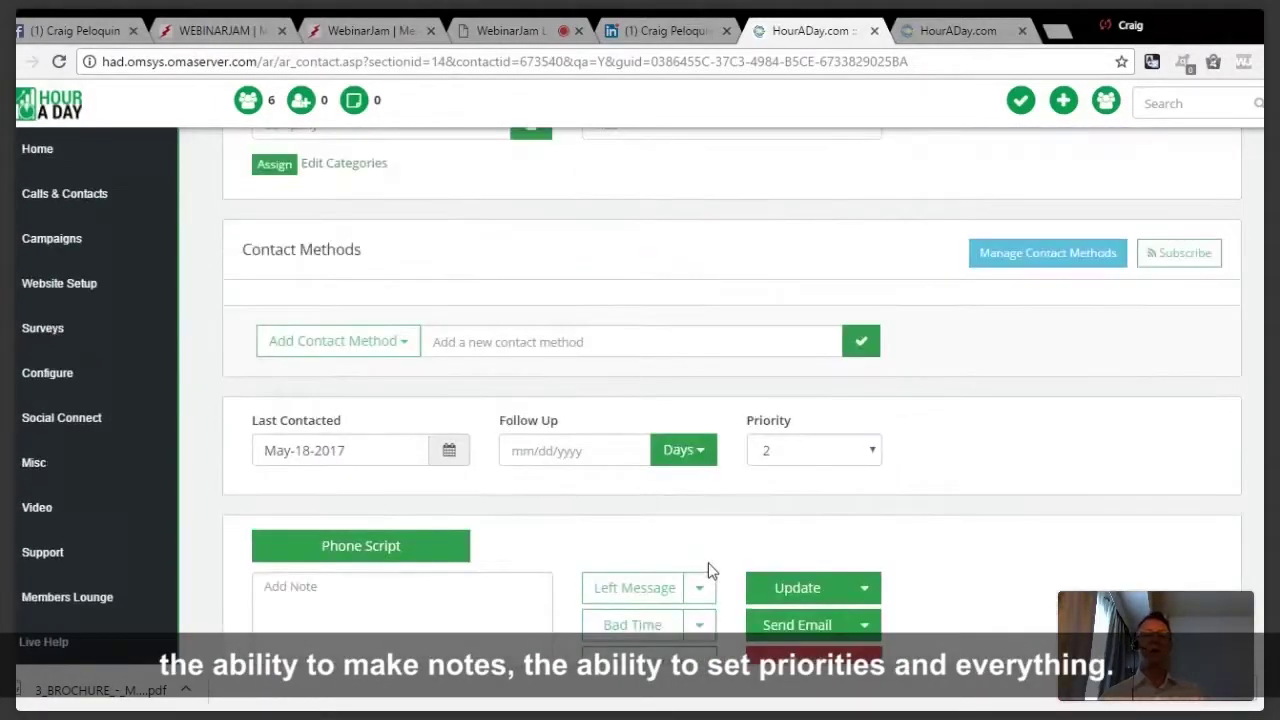
pyautogui.scroll(-5, 708, 570)
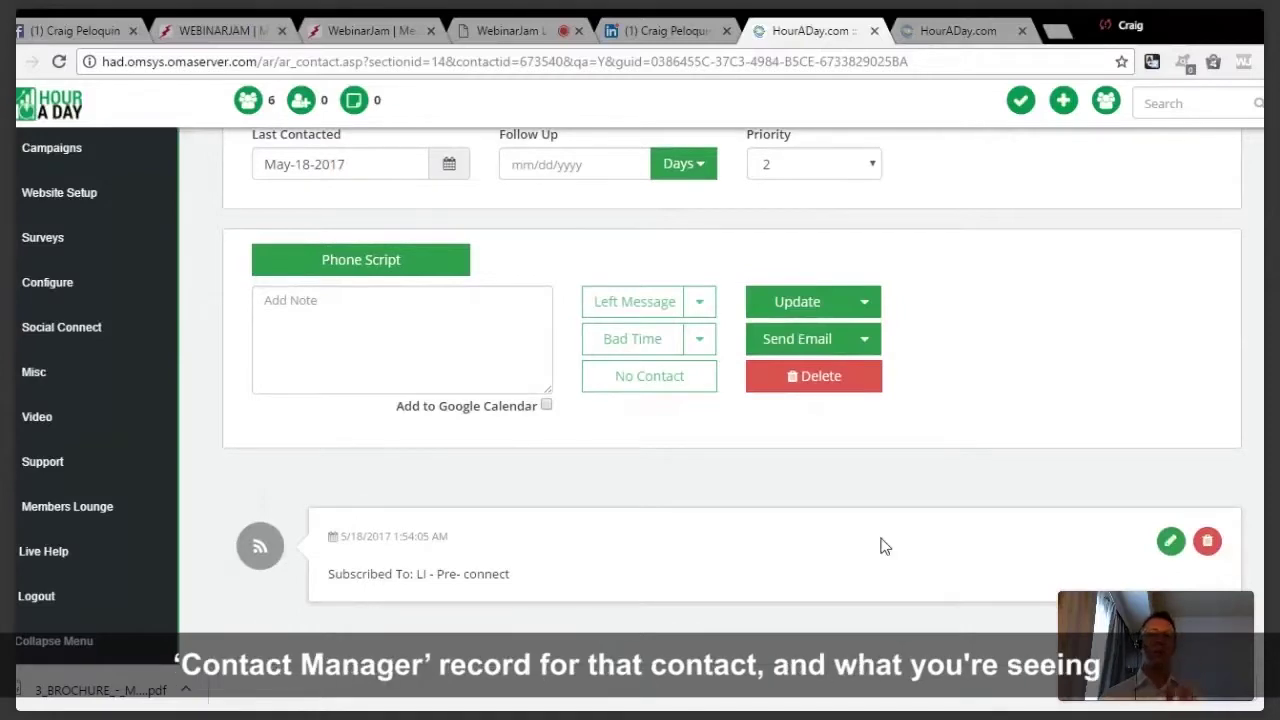
pyautogui.scroll(6, 983, 518)
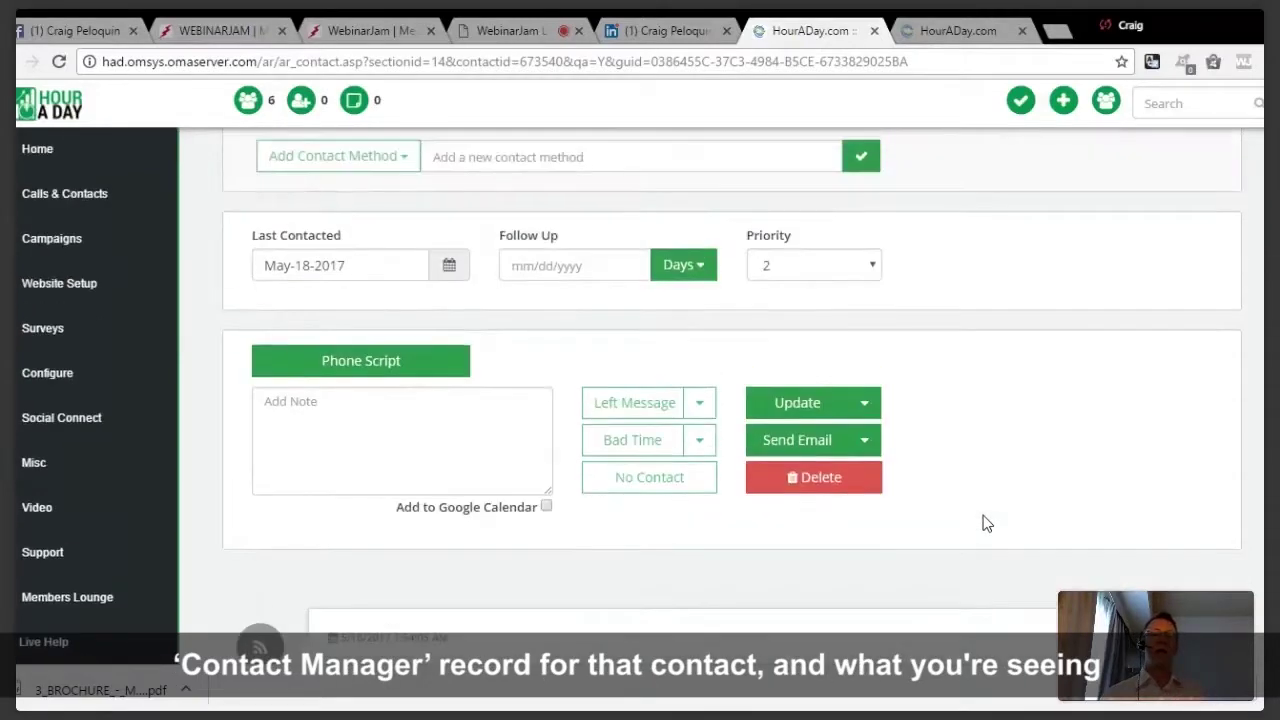
pyautogui.scroll(3, 983, 518)
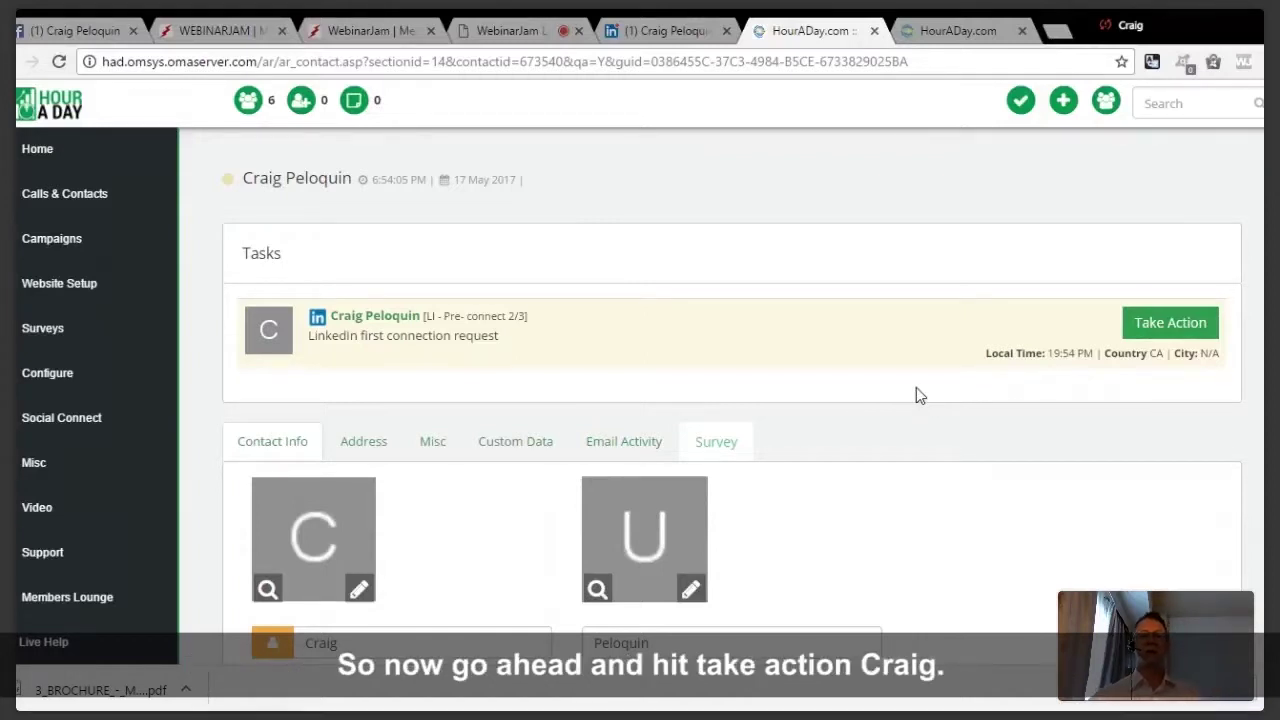
pyautogui.scroll(-5, 893, 402)
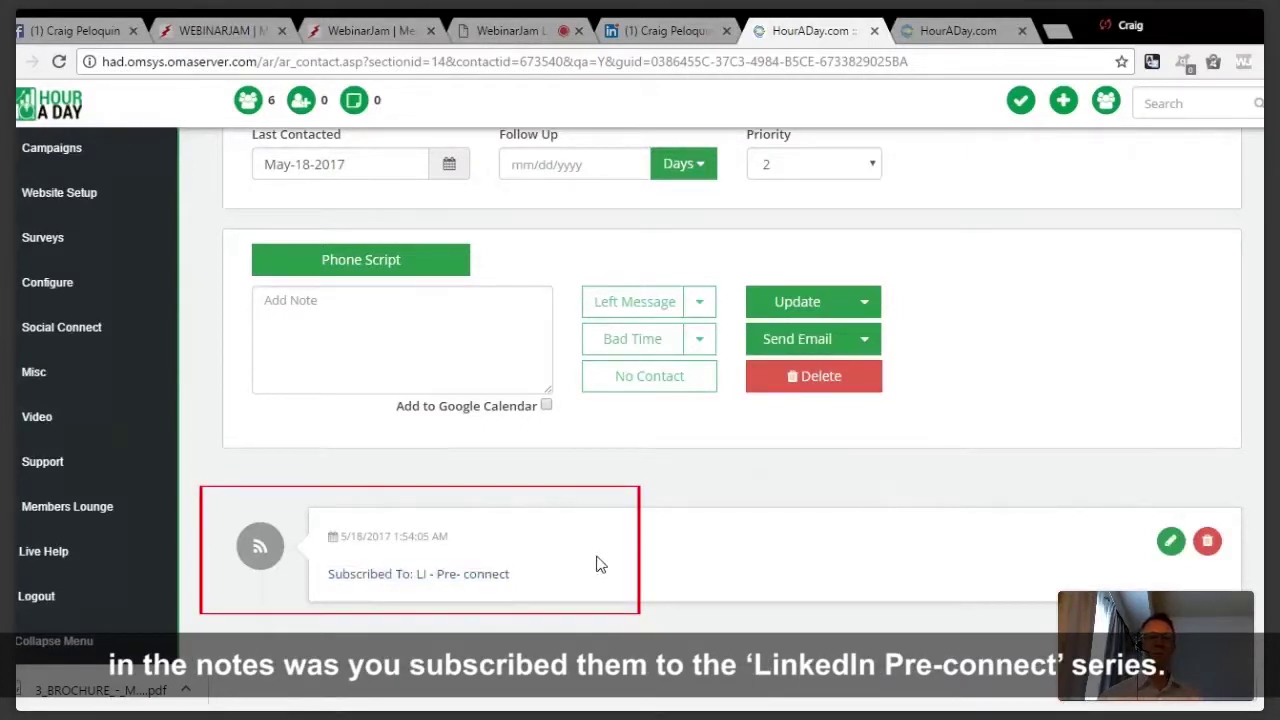
pyautogui.scroll(4, 596, 565)
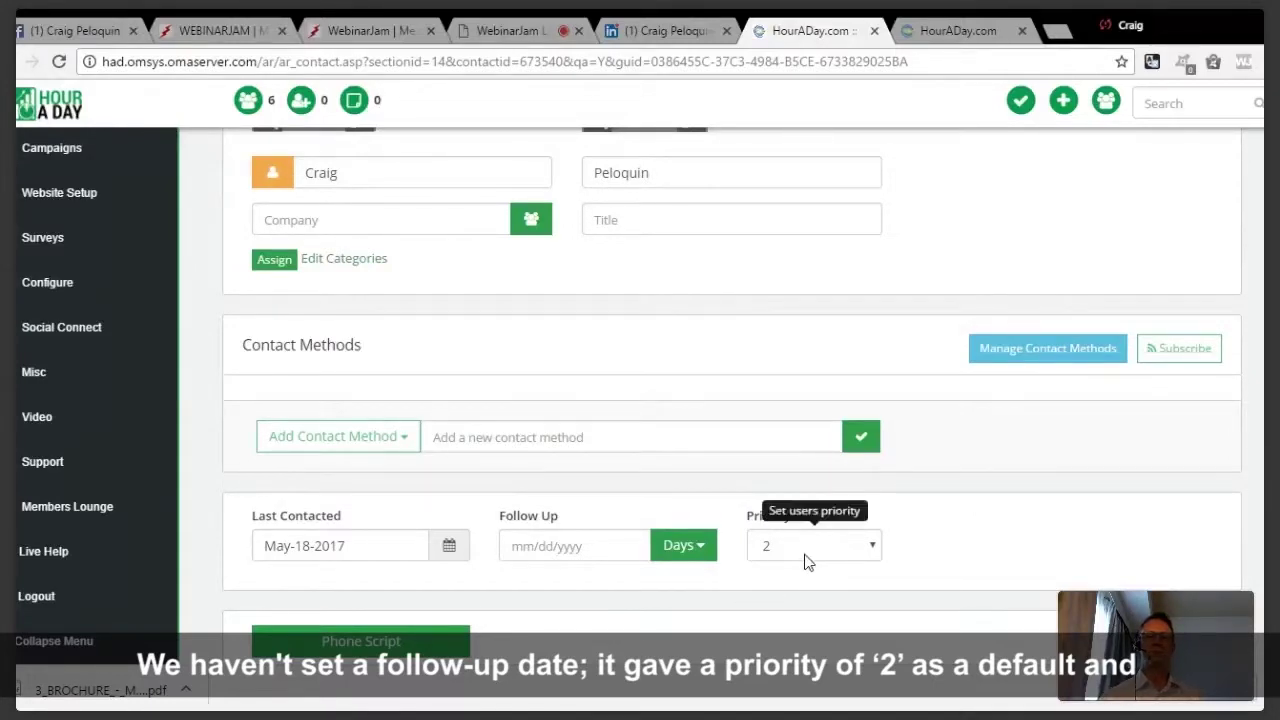
pyautogui.scroll(3, 808, 562)
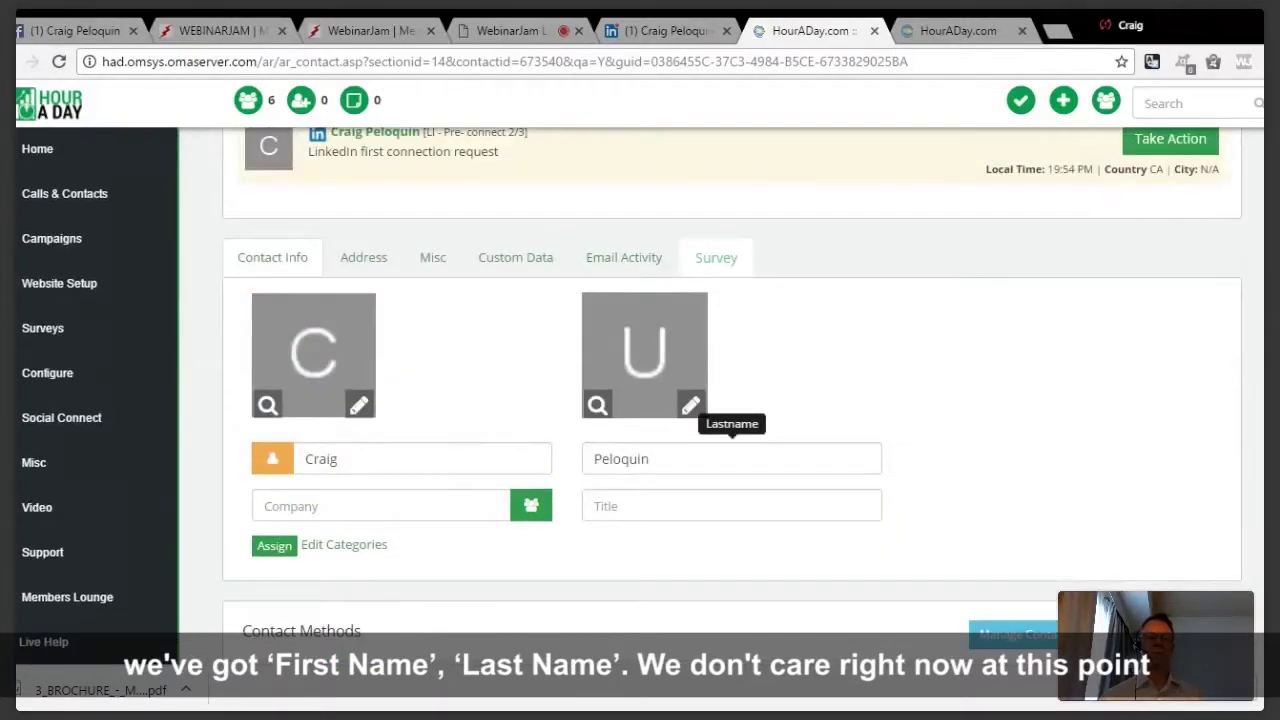
pyautogui.scroll(-2, 791, 477)
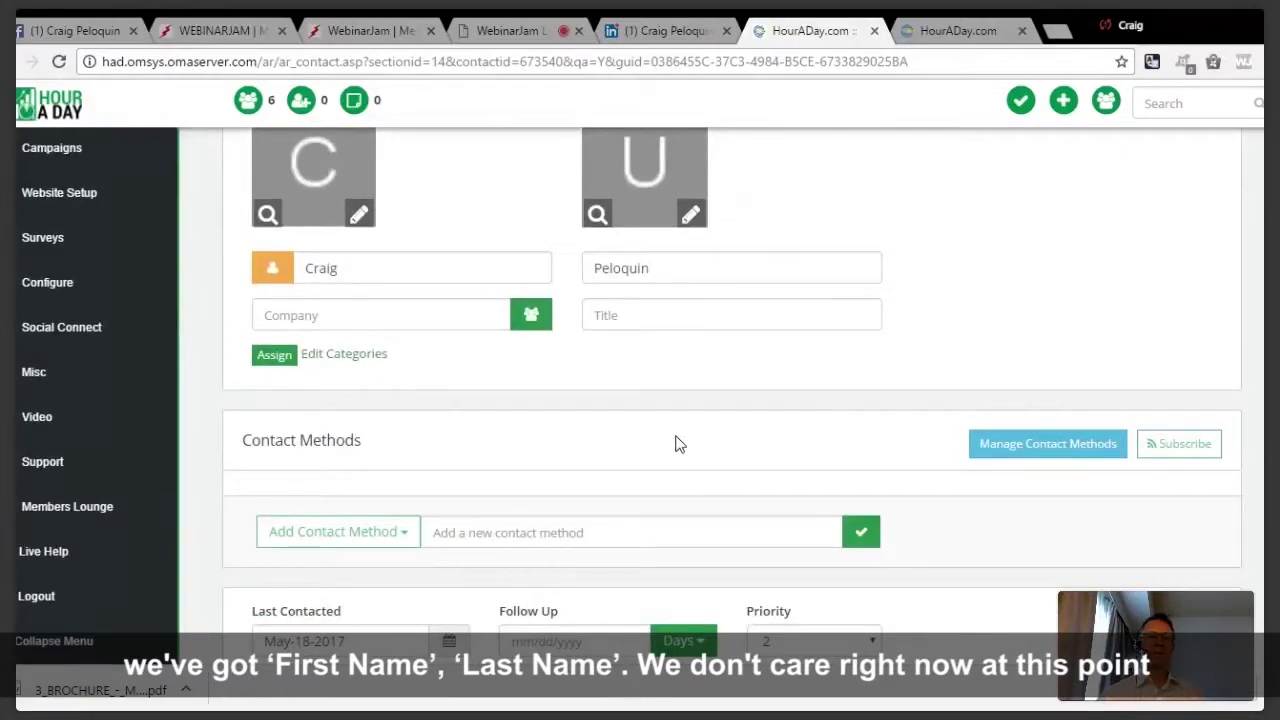
pyautogui.scroll(1, 777, 400)
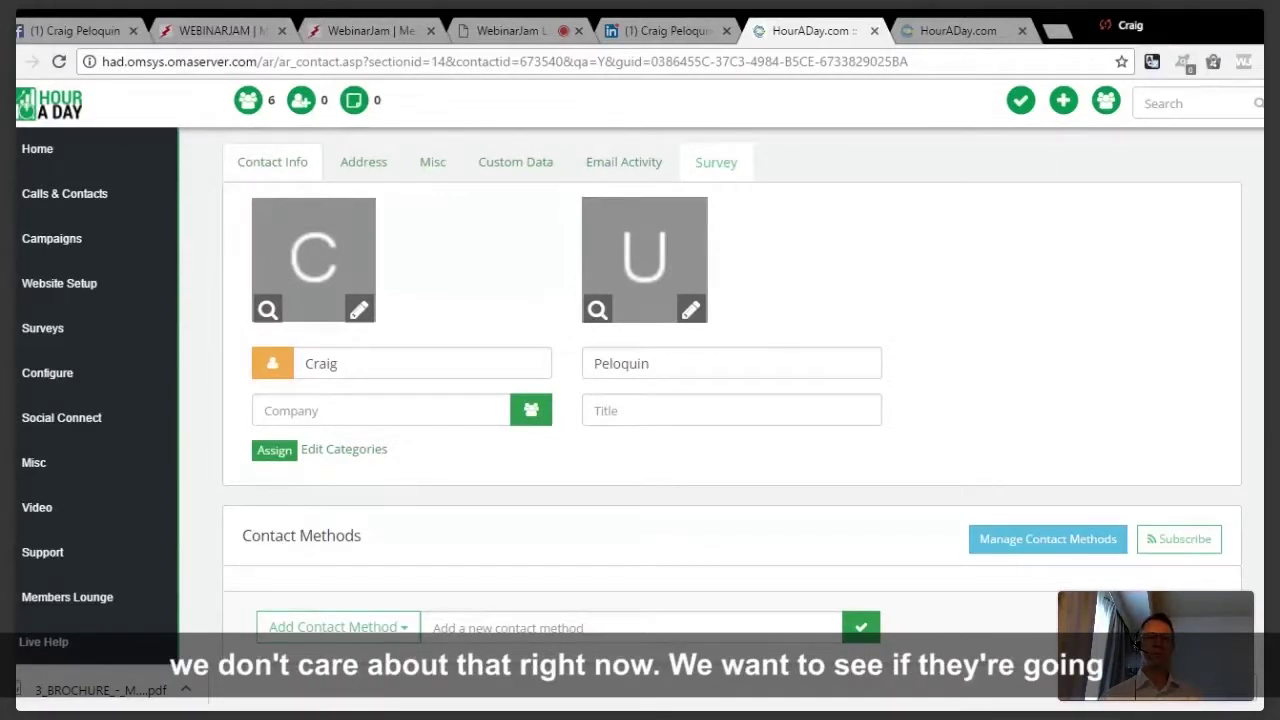
pyautogui.scroll(3, 774, 403)
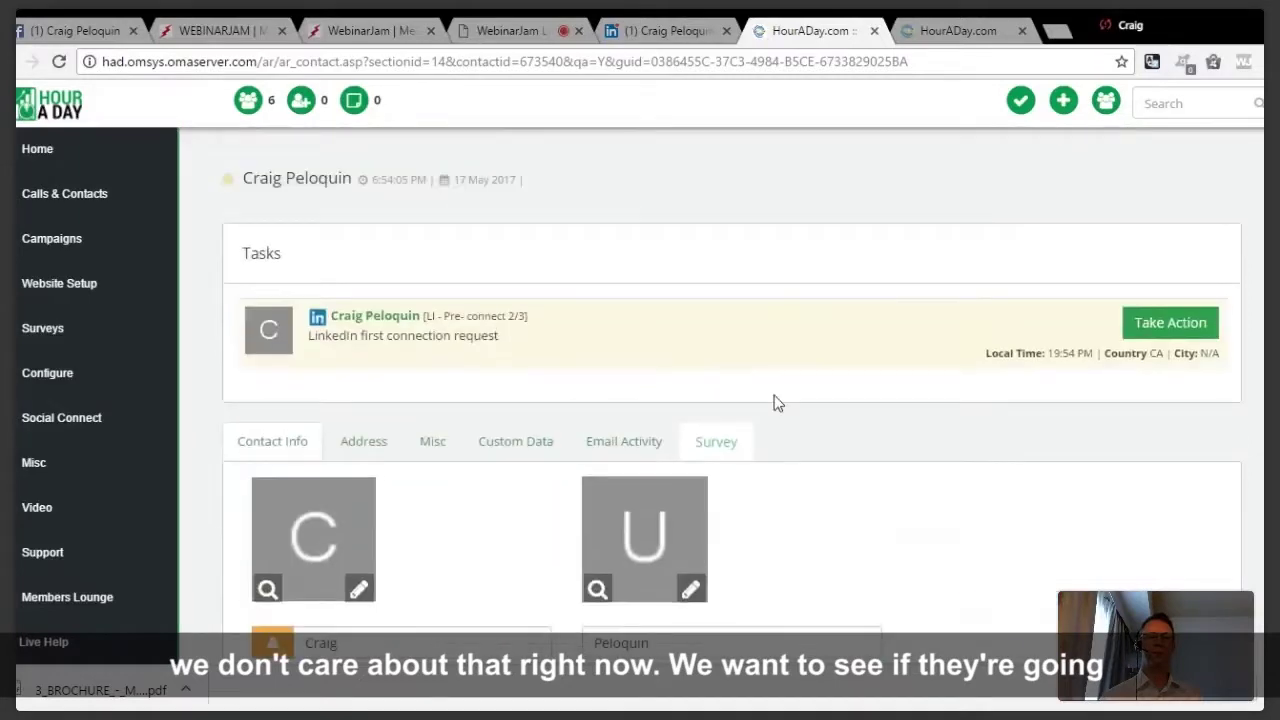
pyautogui.click(1142, 334)
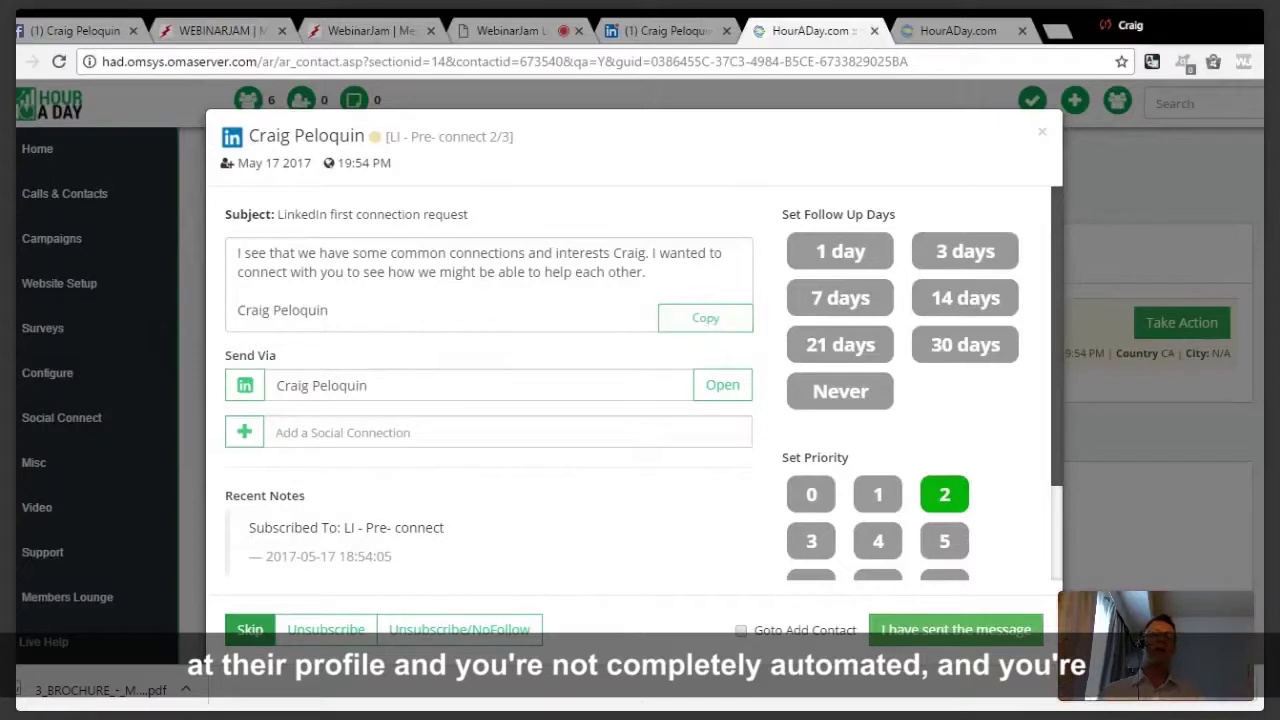
# - Place the cursor in the LinkedIn connection request message to begin personalising it
pyautogui.click(648, 253)
# - Add 'I see you are in Vancouver. I love that city.' to the connection message
pyautogui.write('I see you ')
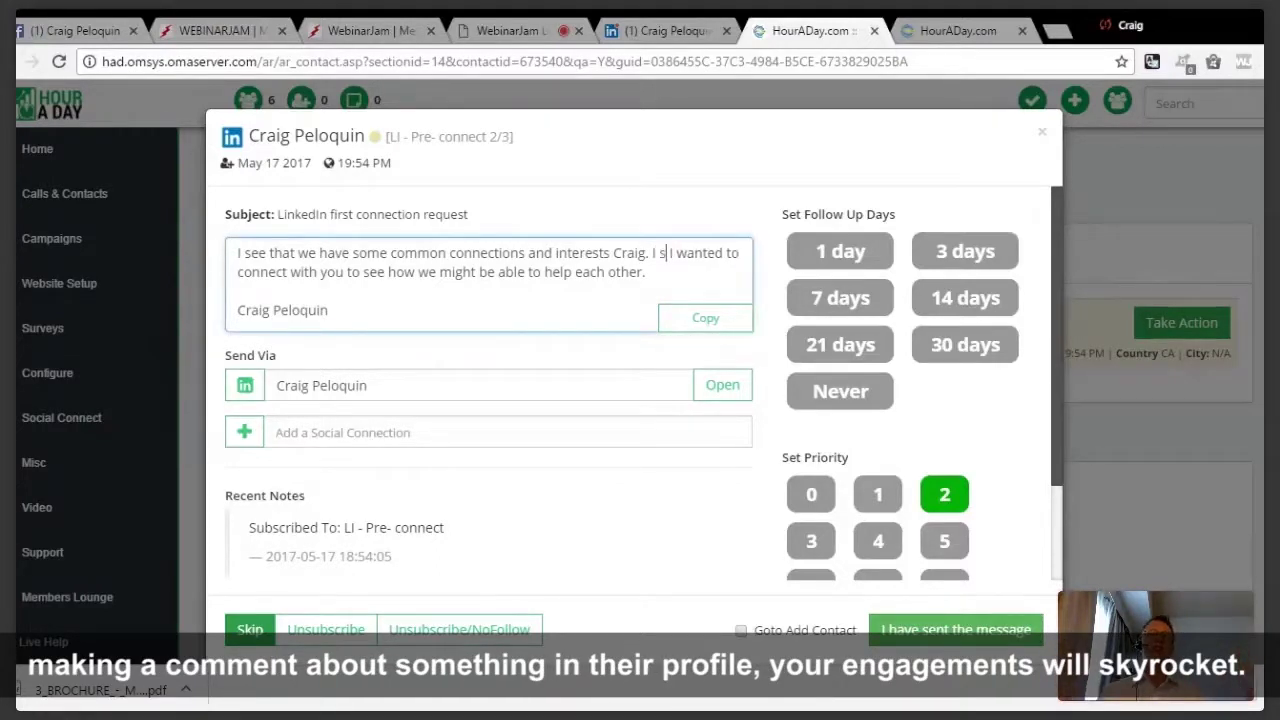
pyautogui.write('are In')
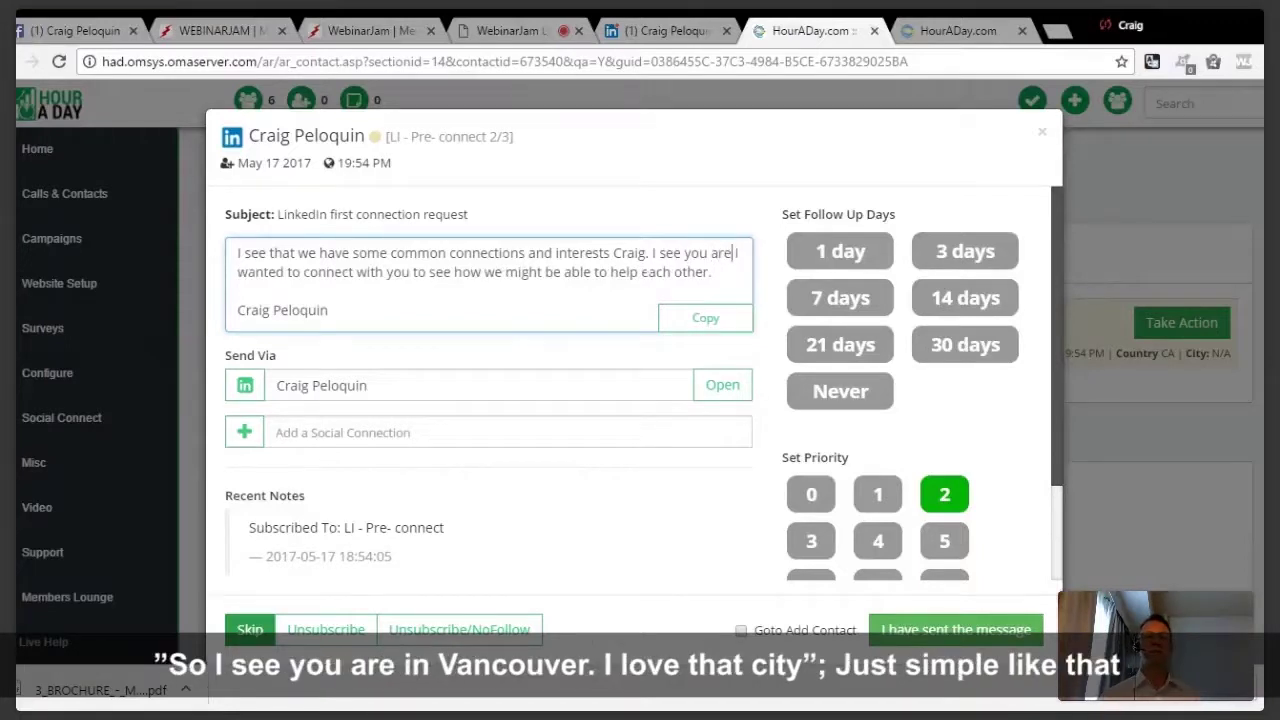
pyautogui.press('BackSpace')
pyautogui.press('BackSpace')
pyautogui.press('BackSpace')
pyautogui.write('in Vancouver. I ')
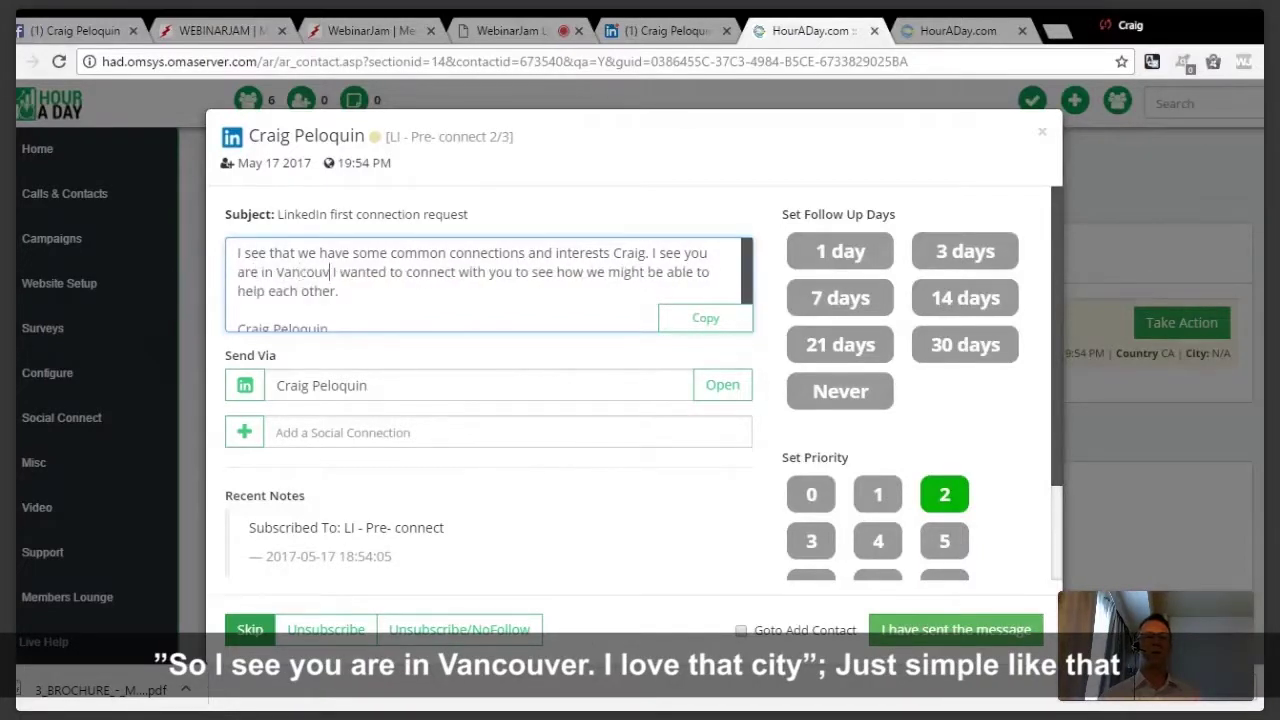
pyautogui.write('love that city.')
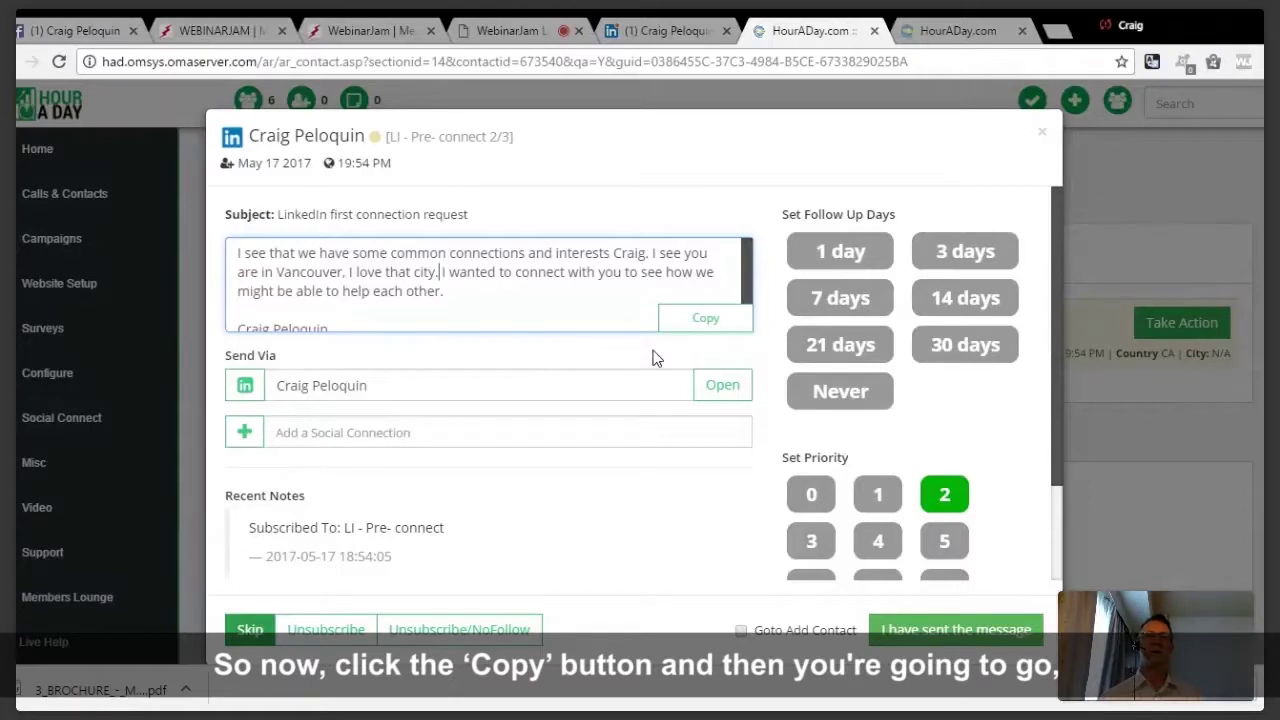
# - Copy the personalized connection message and switch to the contact's LinkedIn profile
pyautogui.click(706, 322)
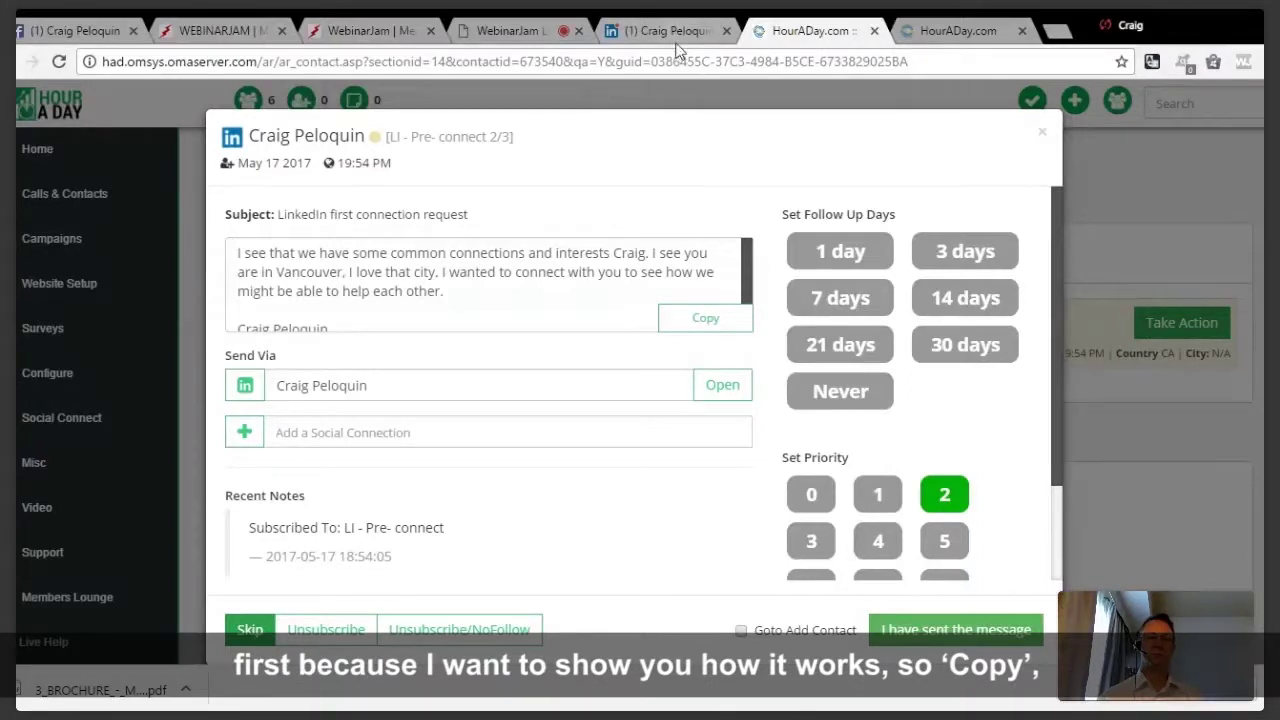
pyautogui.click(703, 328)
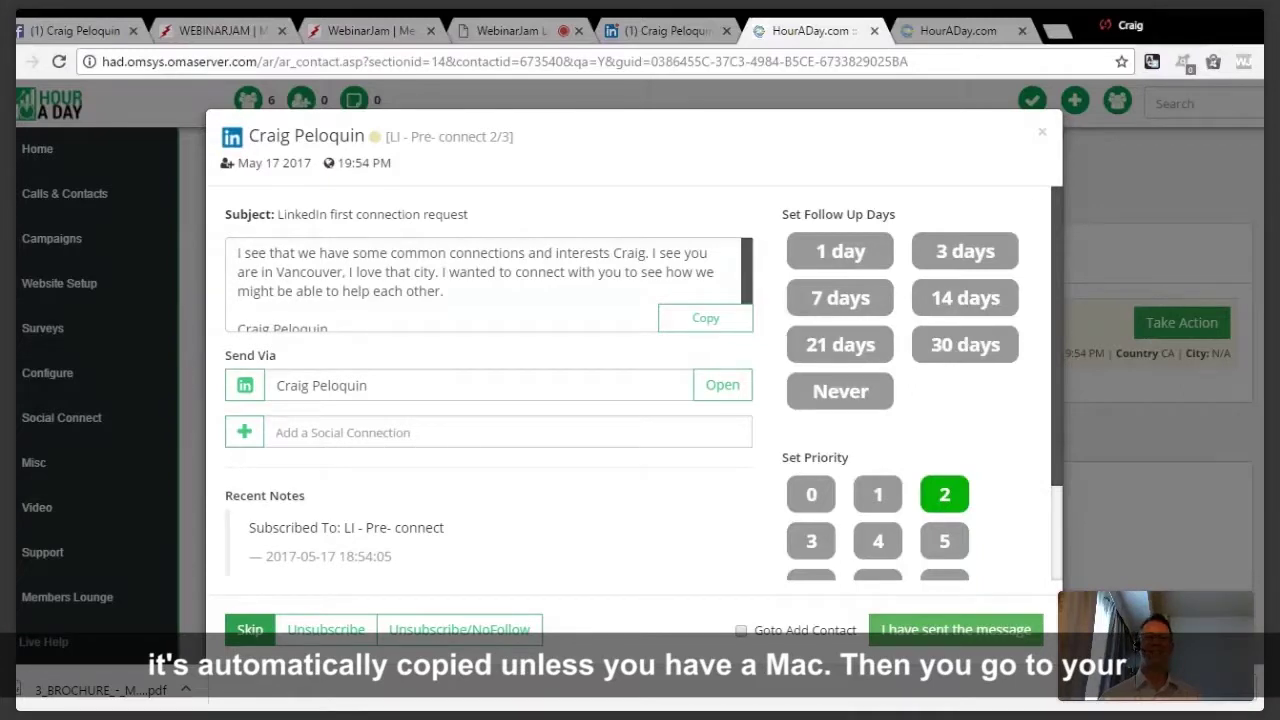
pyautogui.hotkey('ctrl', 'a')
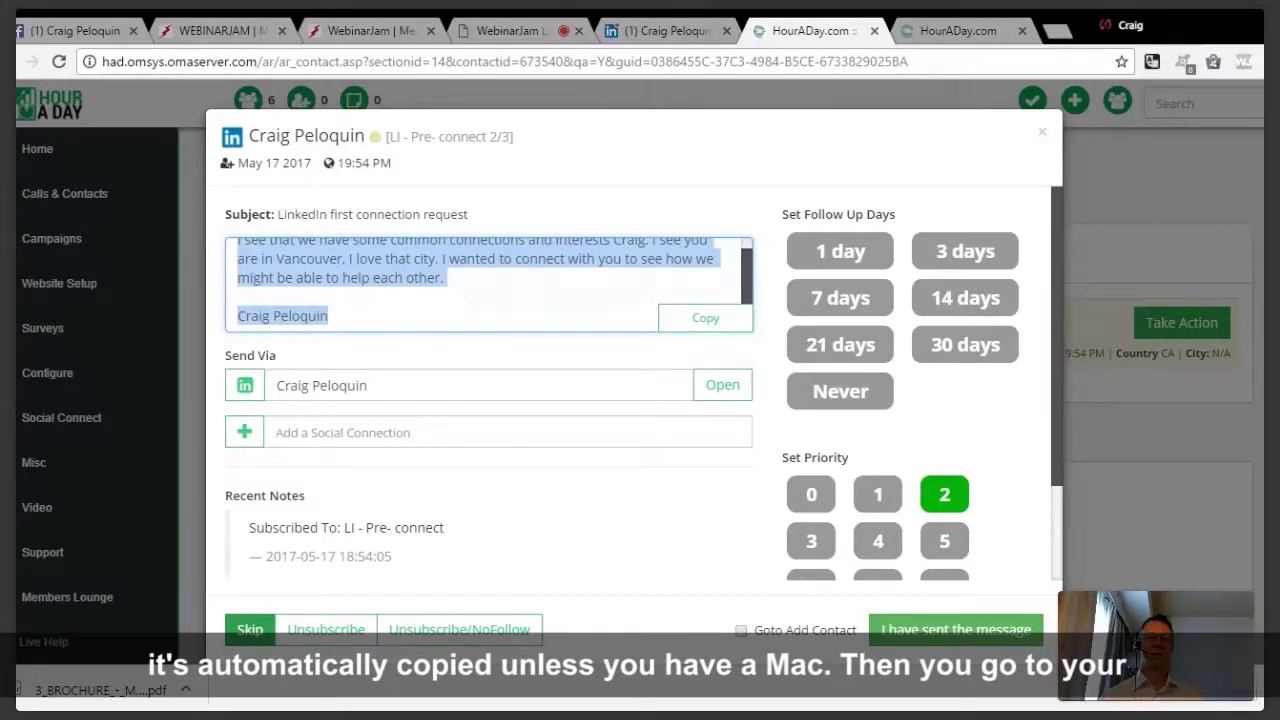
pyautogui.click(444, 277)
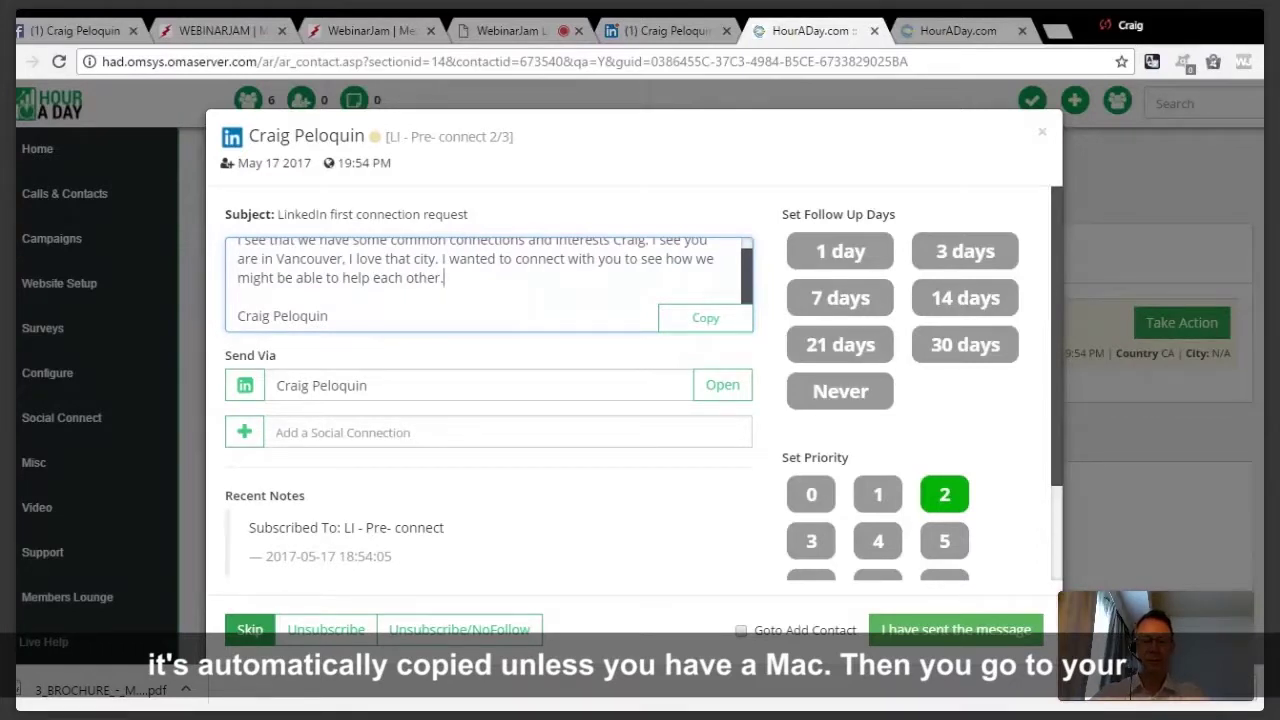
pyautogui.scroll(1, 490, 280)
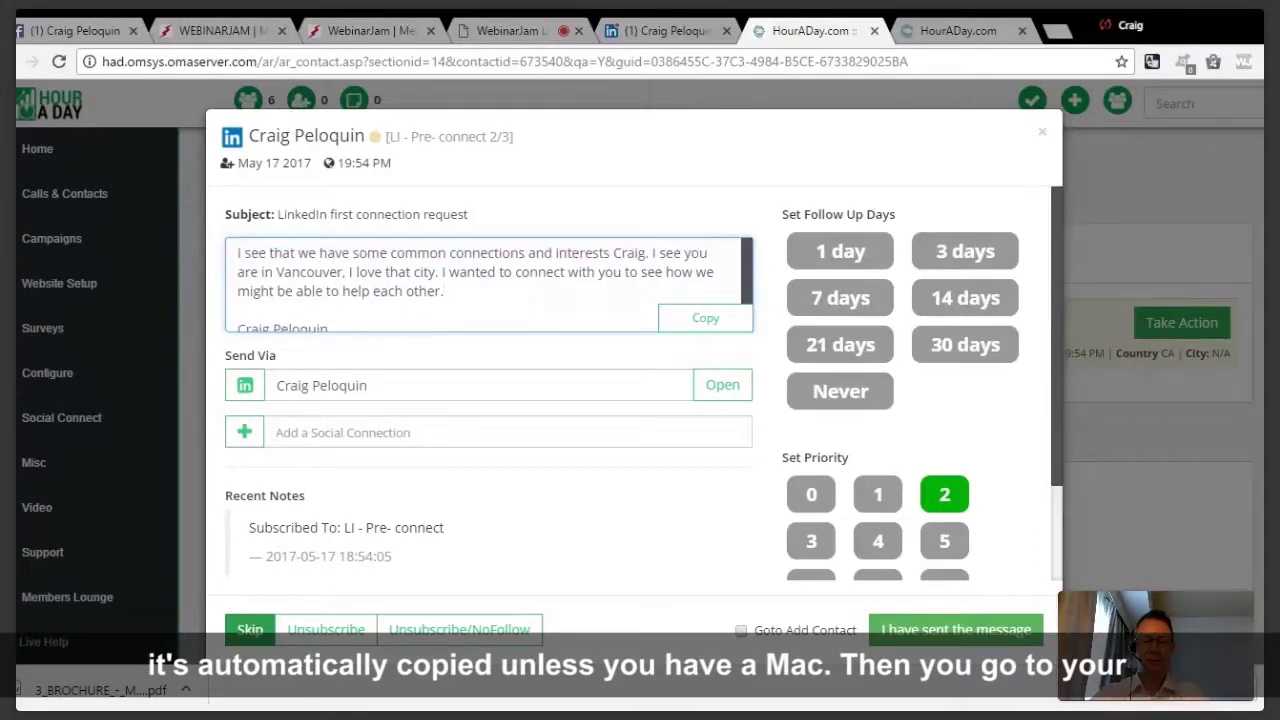
pyautogui.click(665, 33)
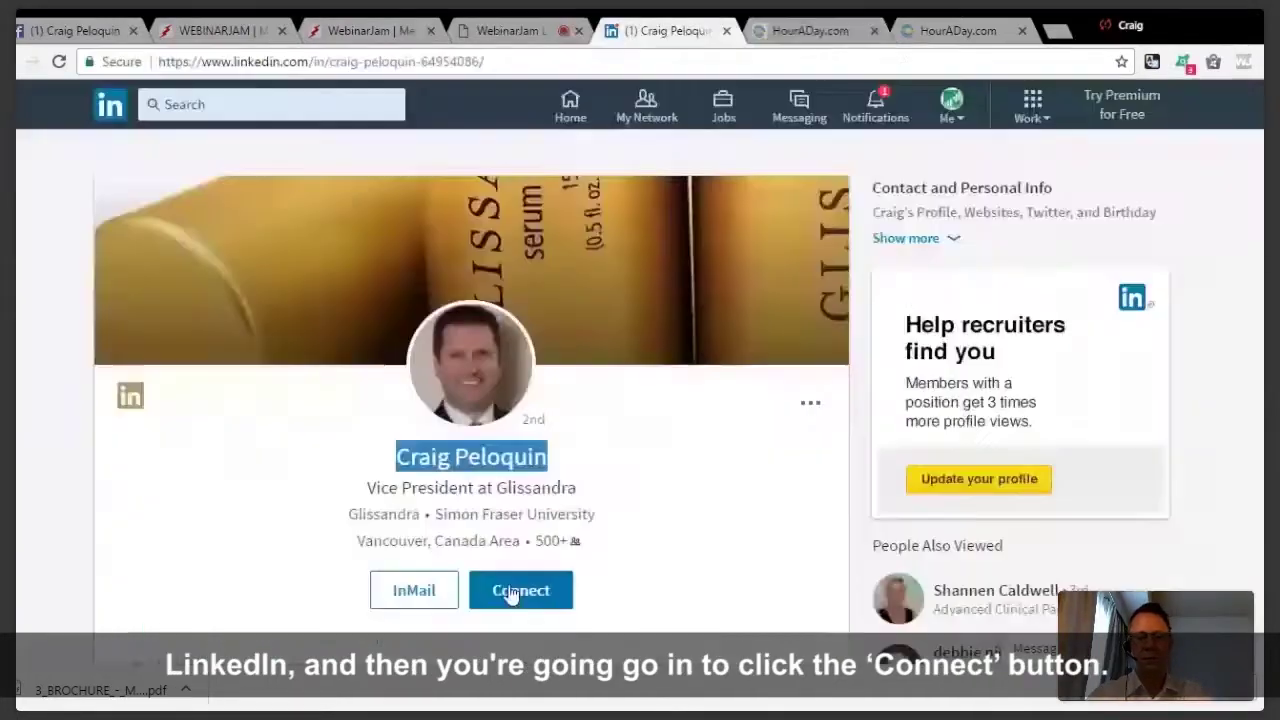
# - Send the contact a LinkedIn invitation with the HourADay message pasted as the note, then return to HourADay
pyautogui.click(522, 591)
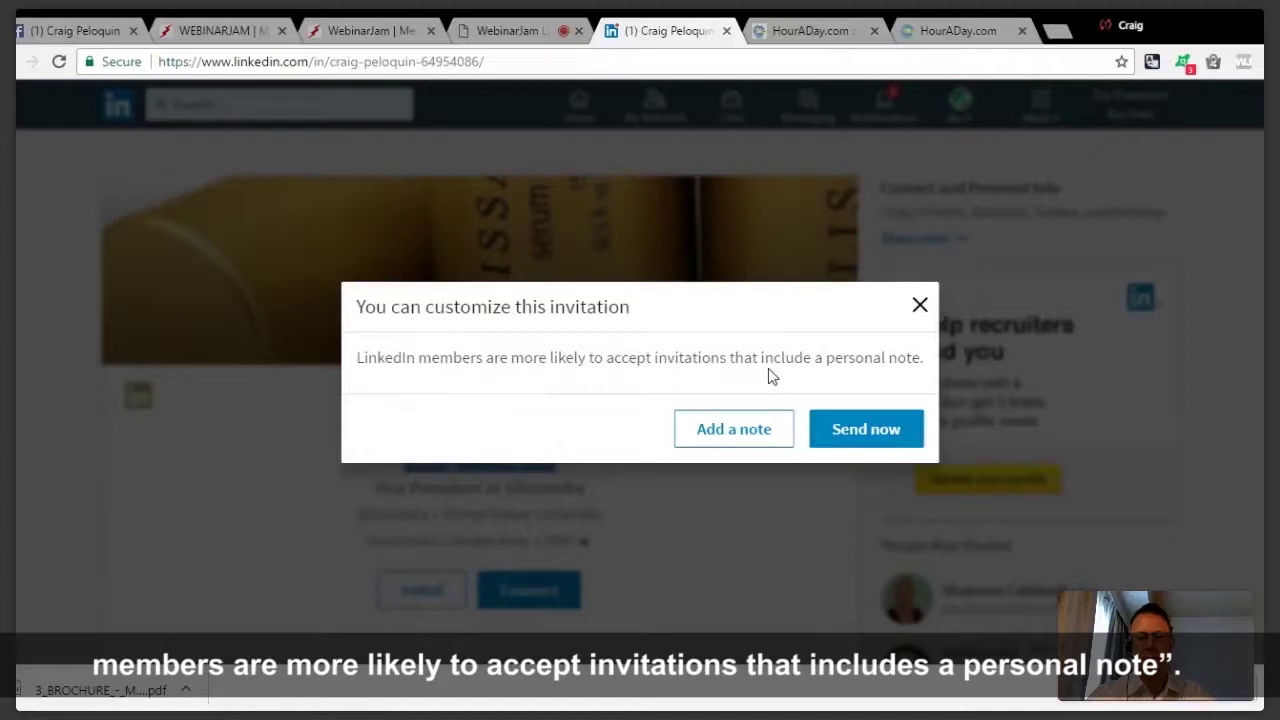
pyautogui.click(733, 430)
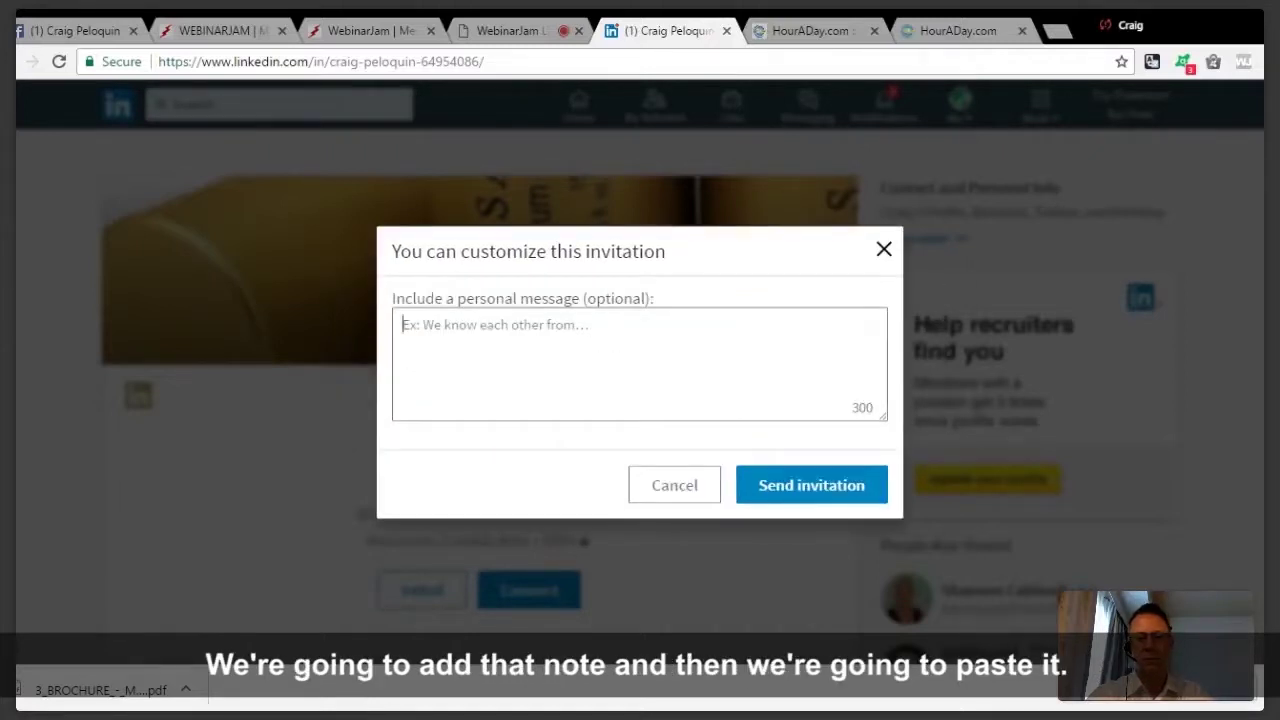
pyautogui.hotkey('ctrl', 'v')
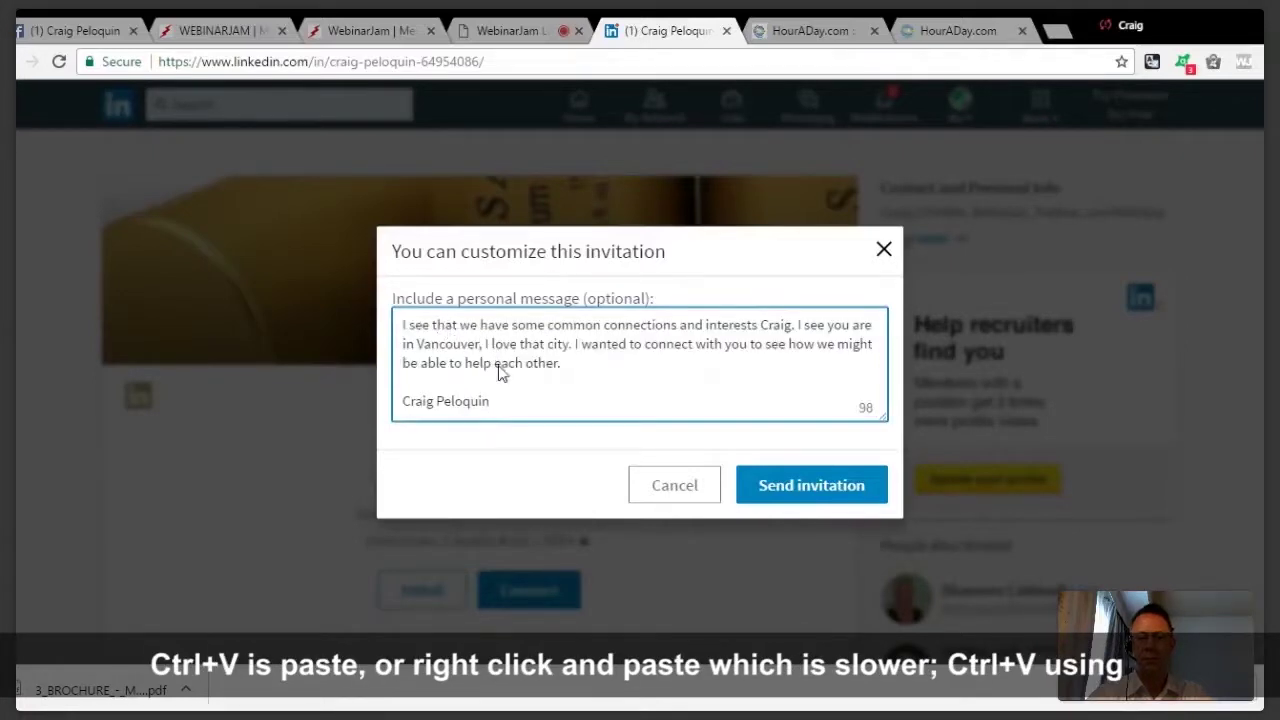
pyautogui.click(402, 440)
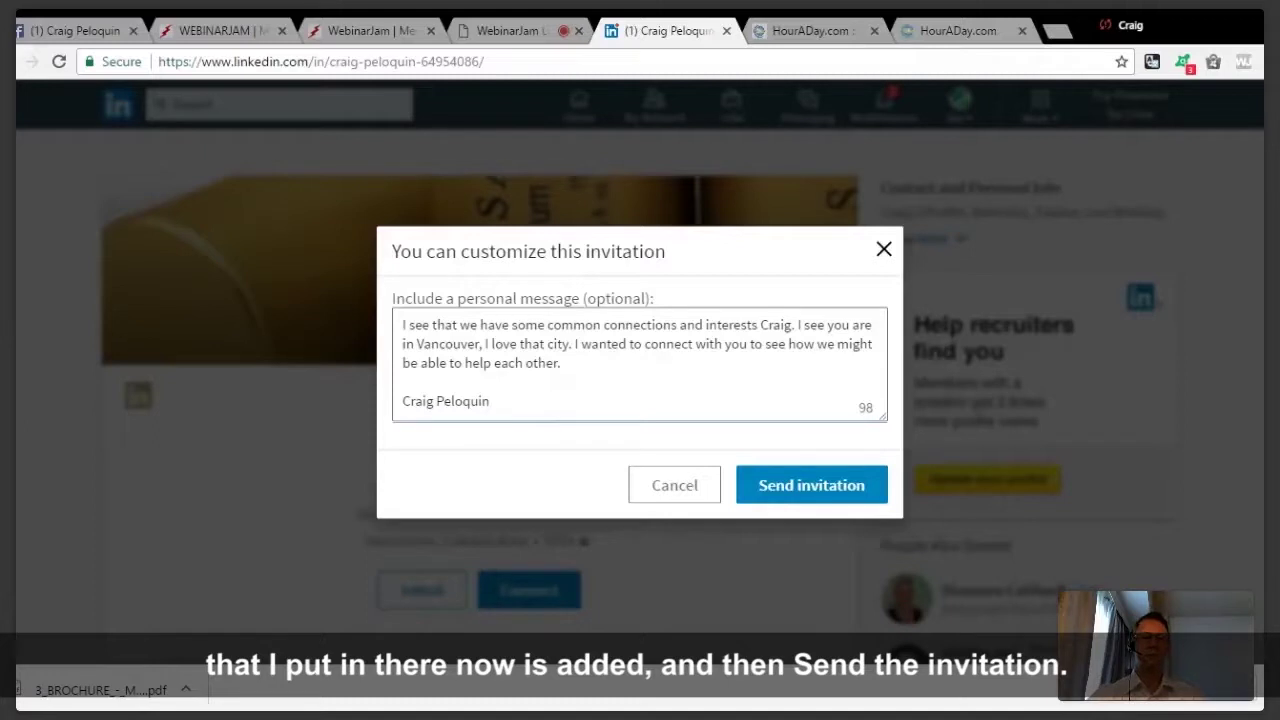
pyautogui.click(813, 492)
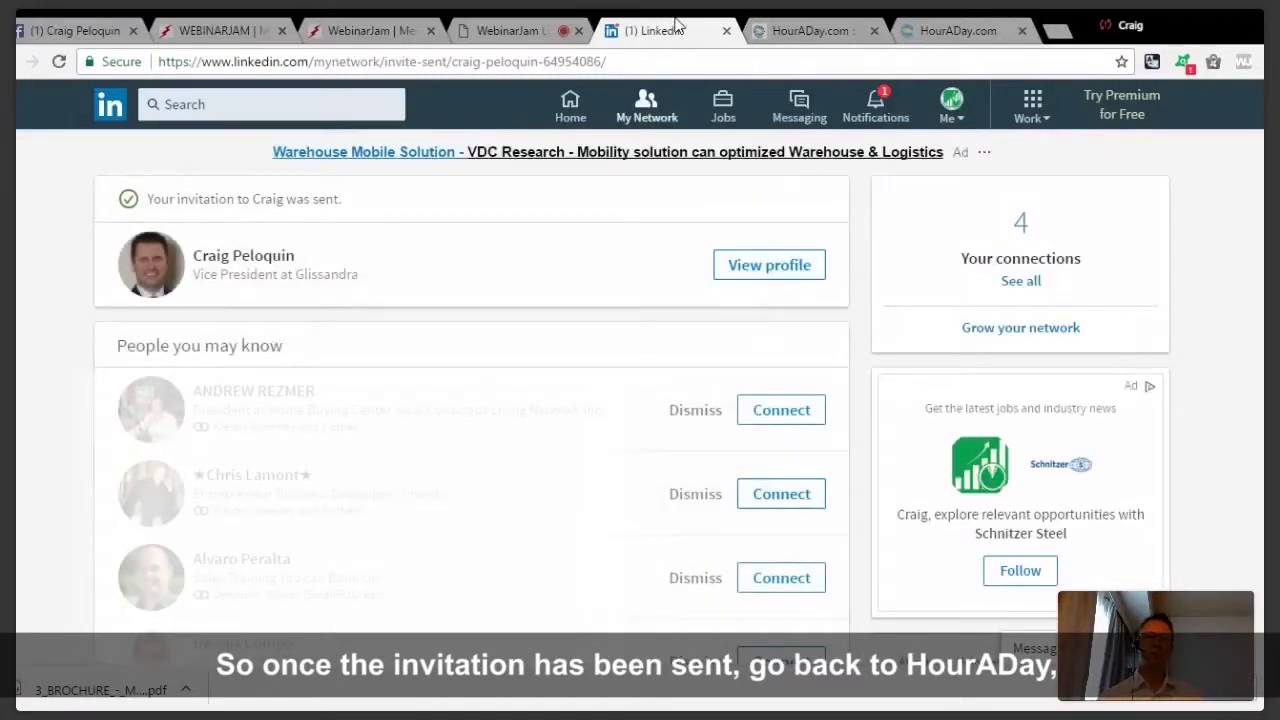
pyautogui.click(791, 30)
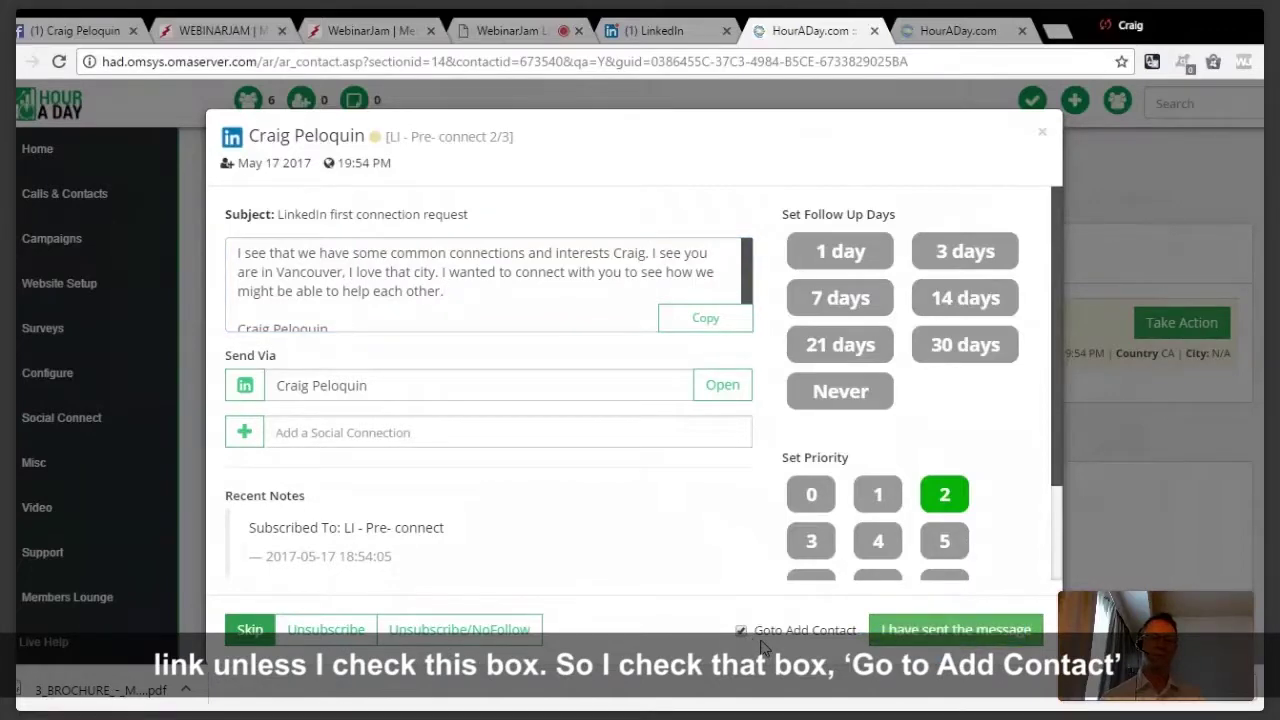
# - Mark the connection request as sent in HourADay, with Goto Add Contact kept on
pyautogui.scroll(-1, 689, 594)
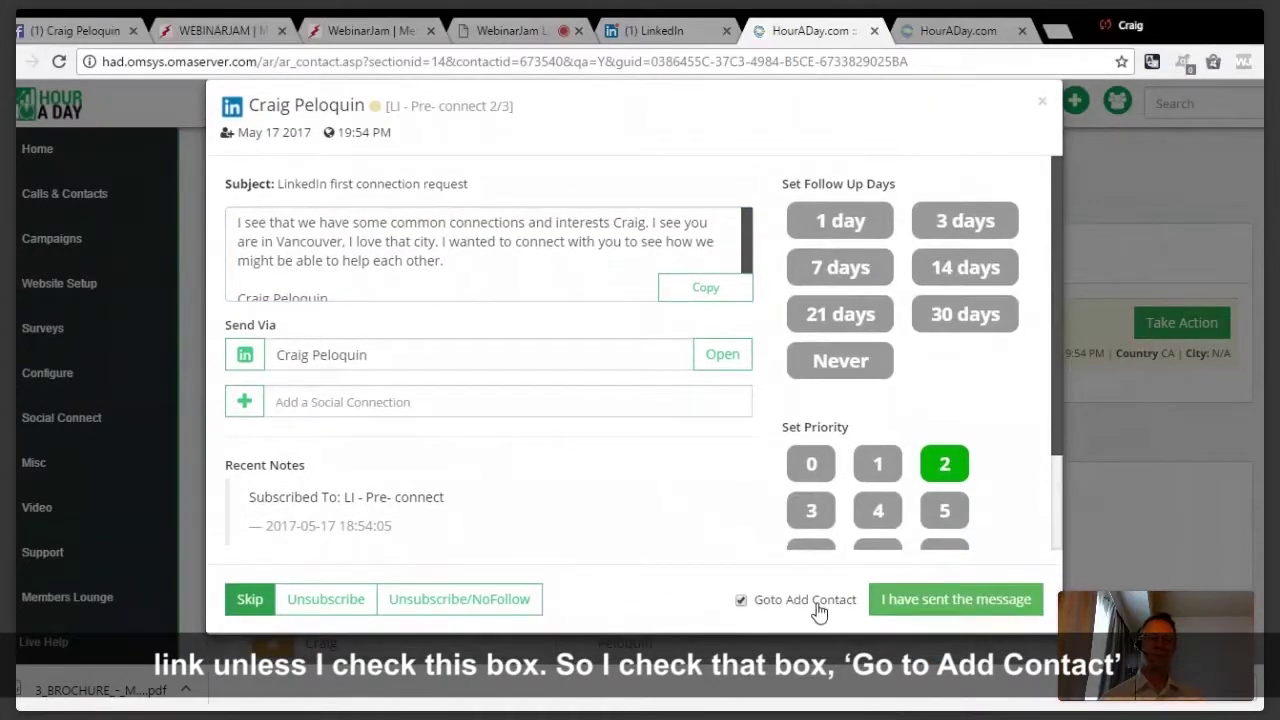
pyautogui.click(955, 600)
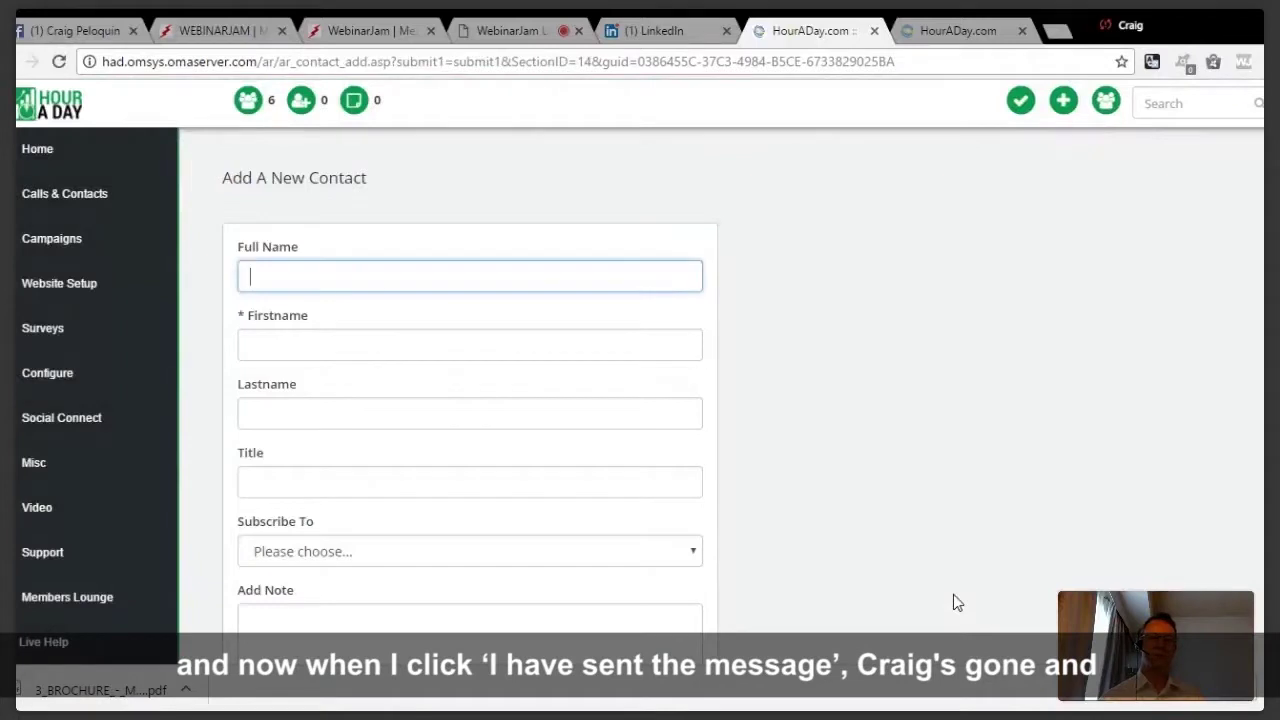
# - Open another suggested person's LinkedIn profile, select their full name, and return to HourADay's form
pyautogui.click(643, 34)
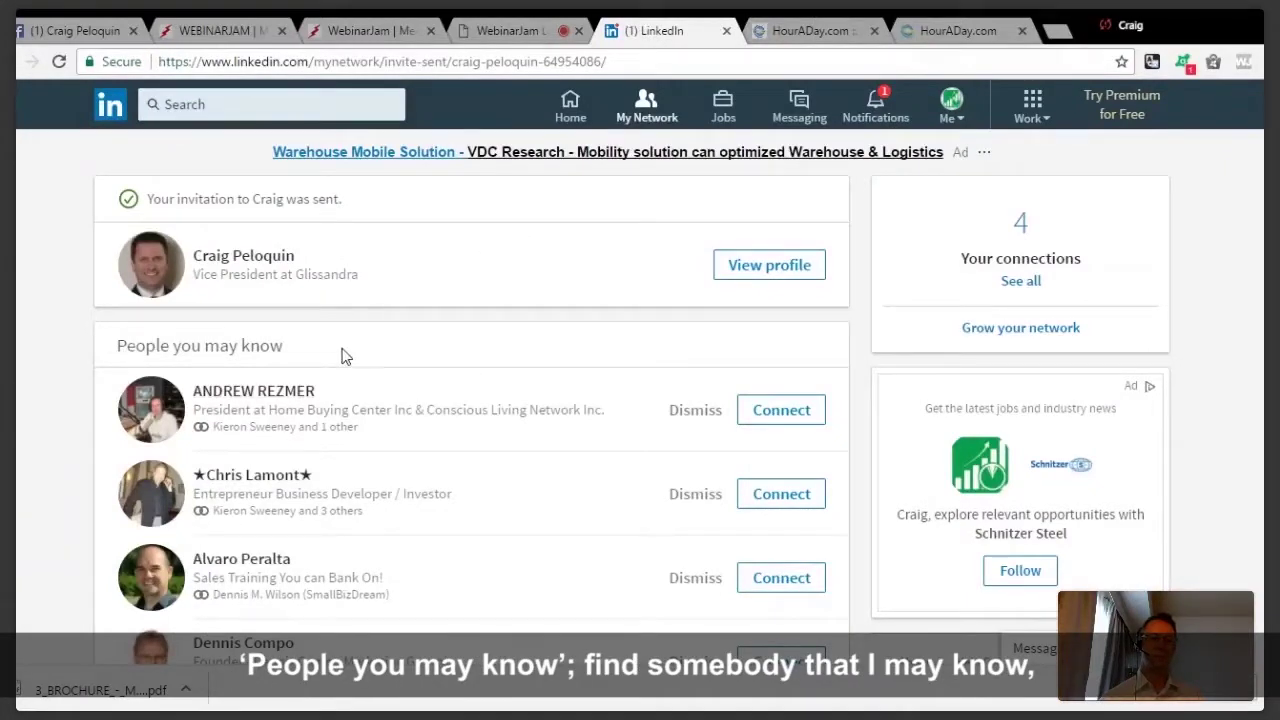
pyautogui.scroll(-3, 480, 368)
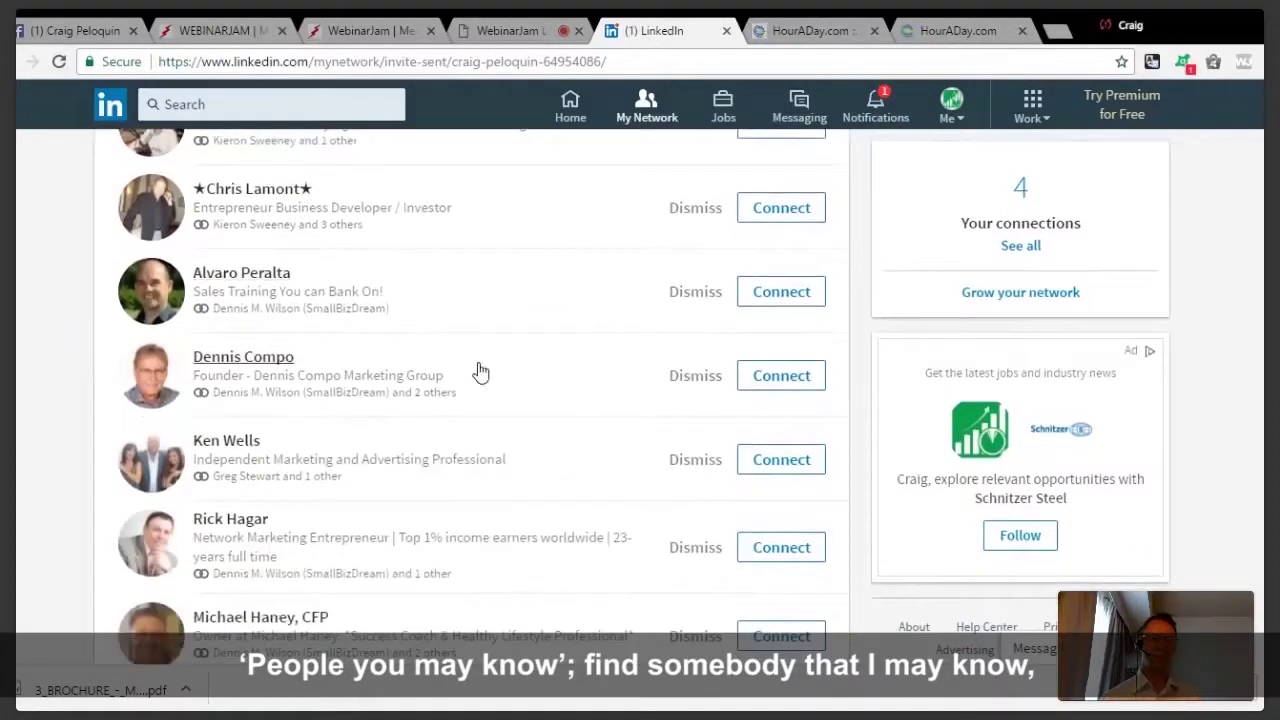
pyautogui.scroll(-1, 480, 371)
pyautogui.scroll(-3, 480, 368)
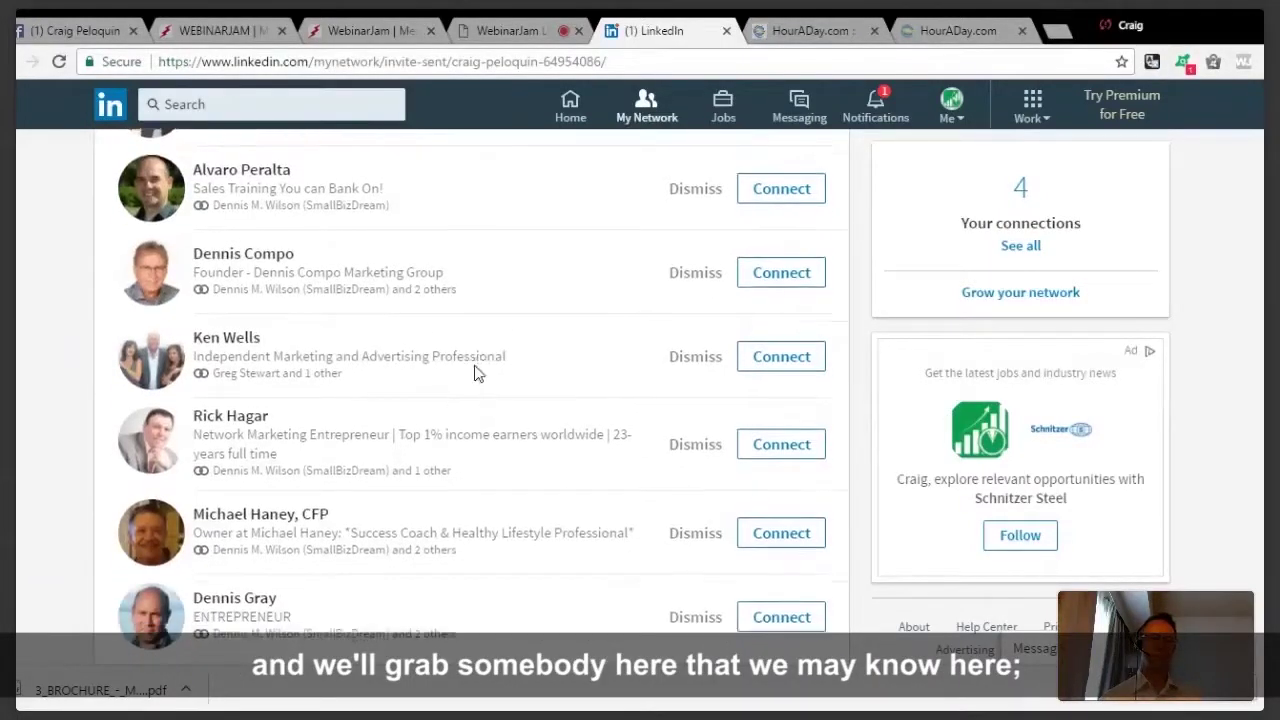
pyautogui.scroll(-2, 458, 381)
pyautogui.scroll(-2, 458, 381)
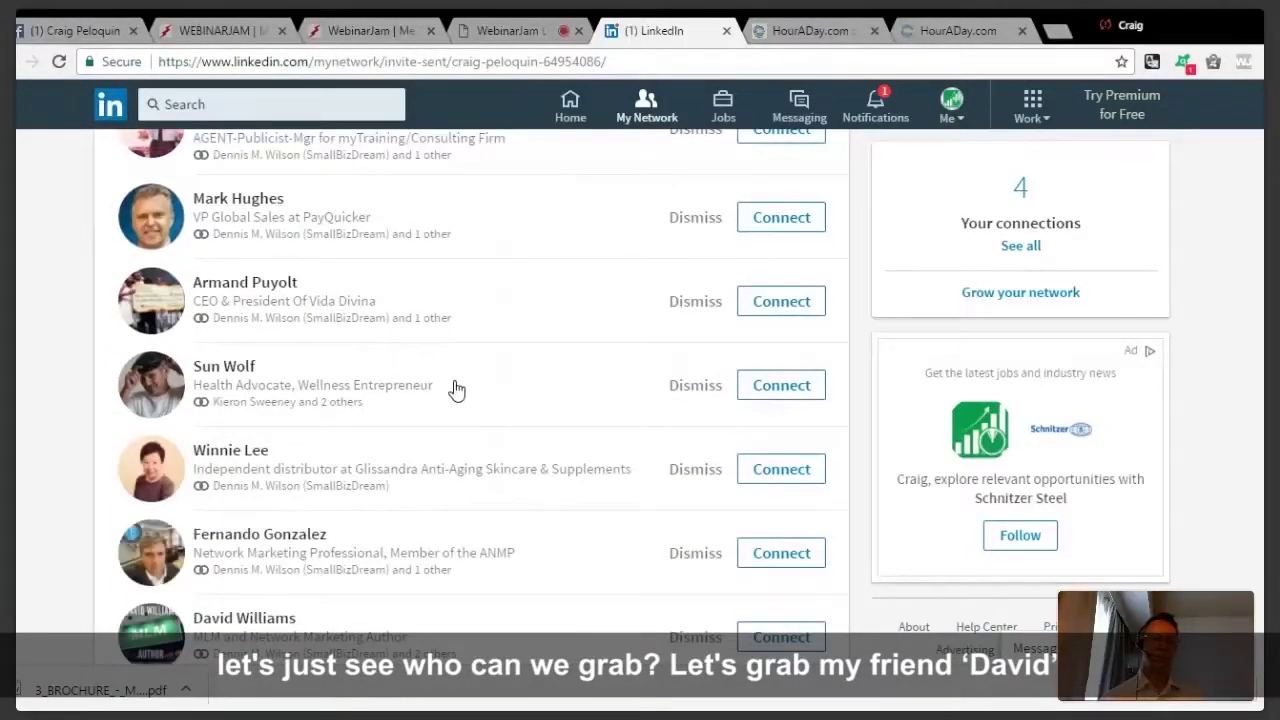
pyautogui.scroll(-1, 456, 389)
pyautogui.click(268, 527)
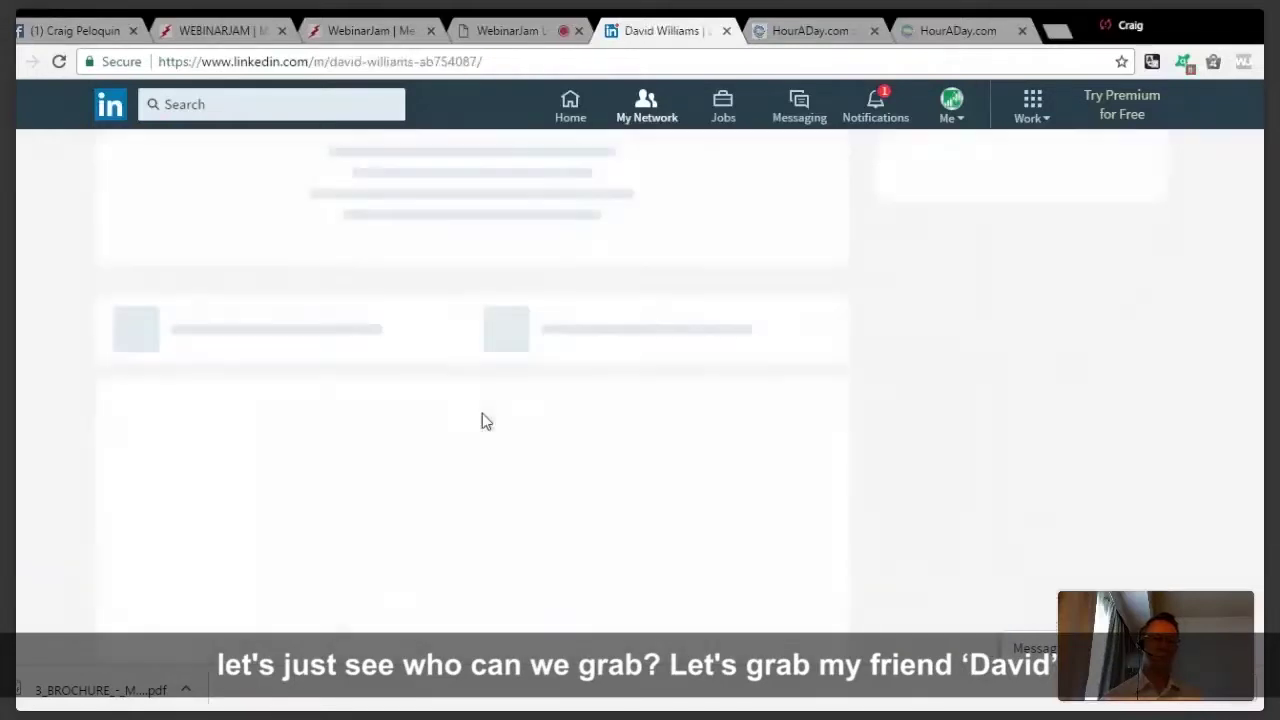
pyautogui.moveTo(395, 456); pyautogui.dragTo(566, 456)
pyautogui.hotkey('ctrl', 'c')
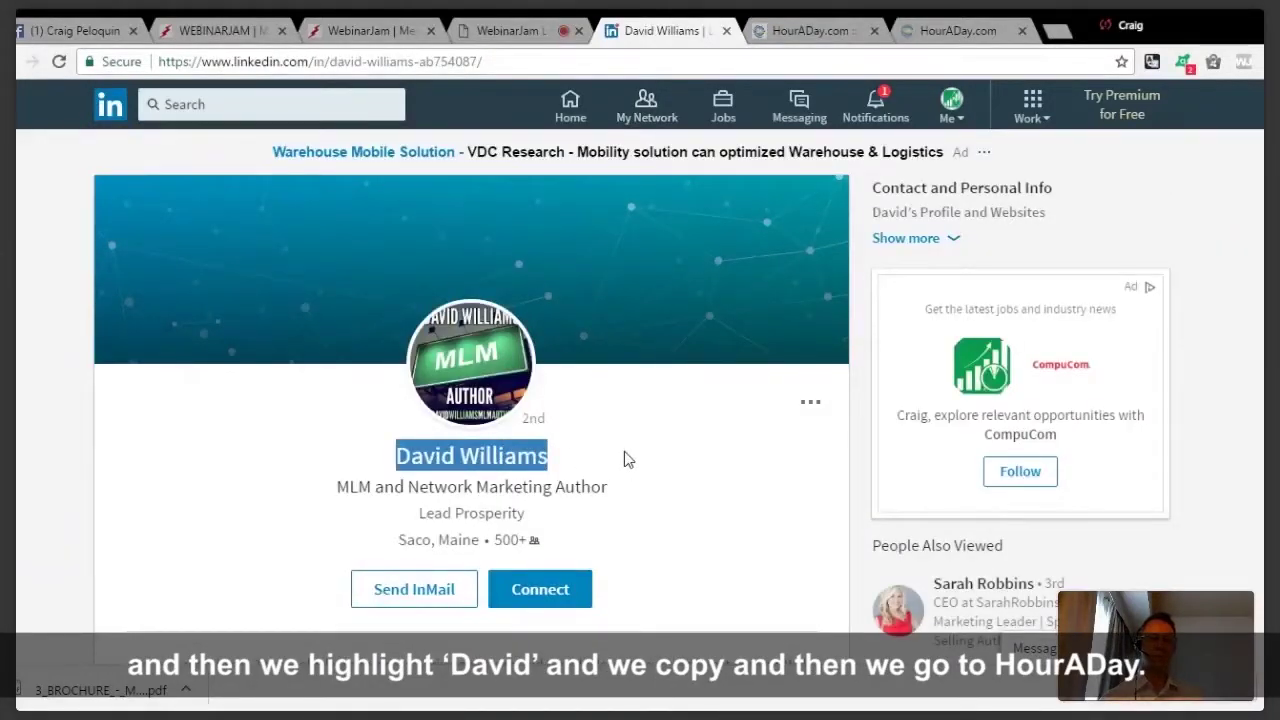
pyautogui.click(784, 32)
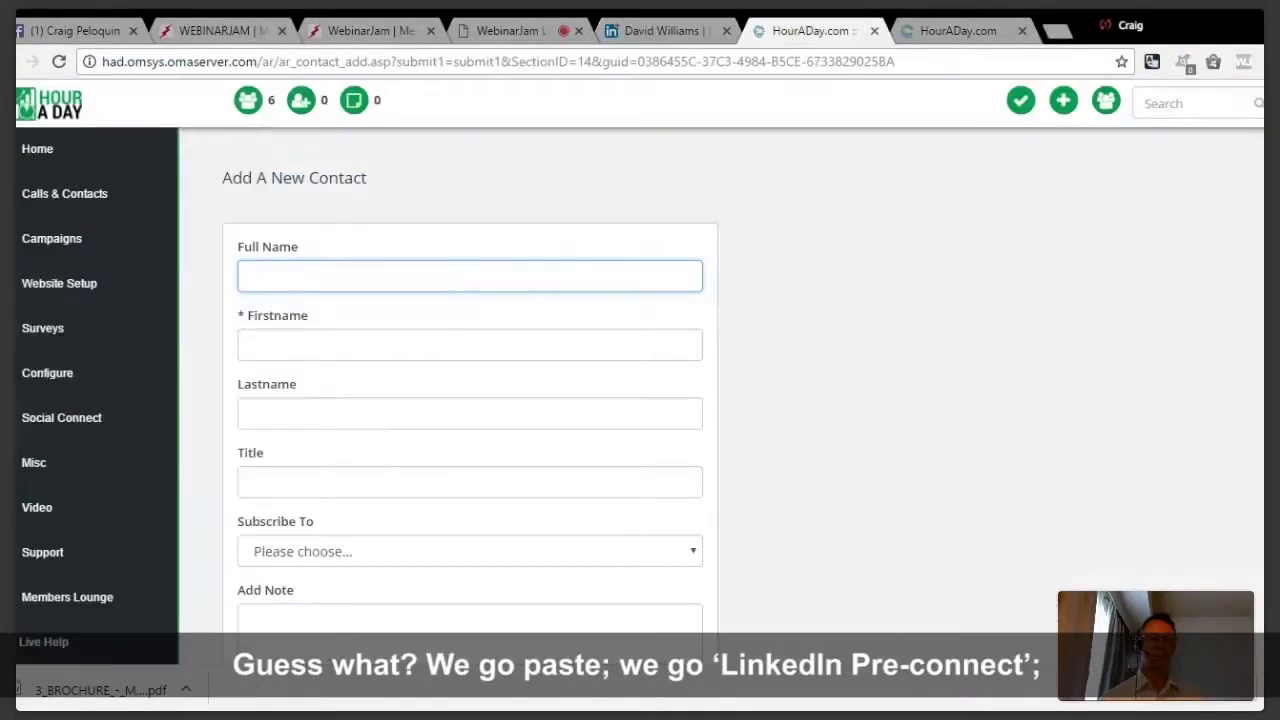
# - Quick-add the pasted name as a contact subscribed to LI - Pre- connect
pyautogui.hotkey('ctrl', 'v')
pyautogui.click(383, 551)
pyautogui.click(376, 487)
pyautogui.scroll(-4, 340, 560)
pyautogui.click(293, 590)
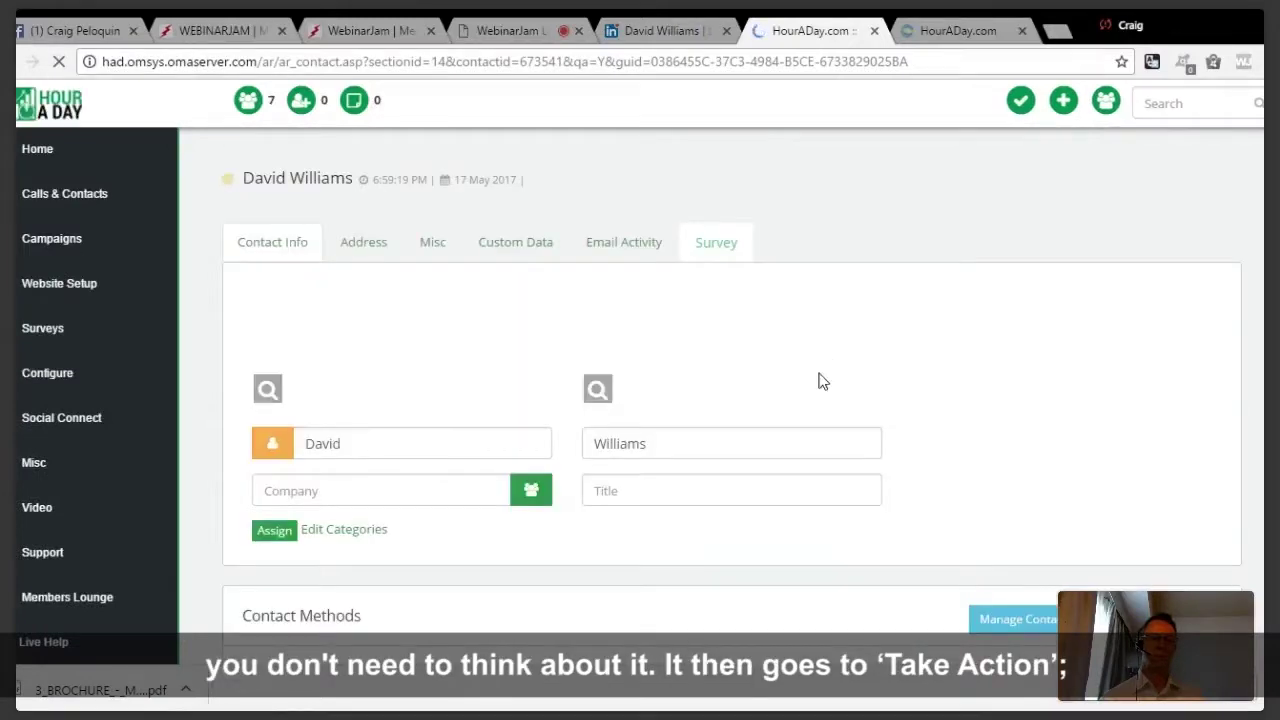
# - Copy the contact's invitation message, mark it sent, and start connecting on their LinkedIn profile
pyautogui.click(1165, 324)
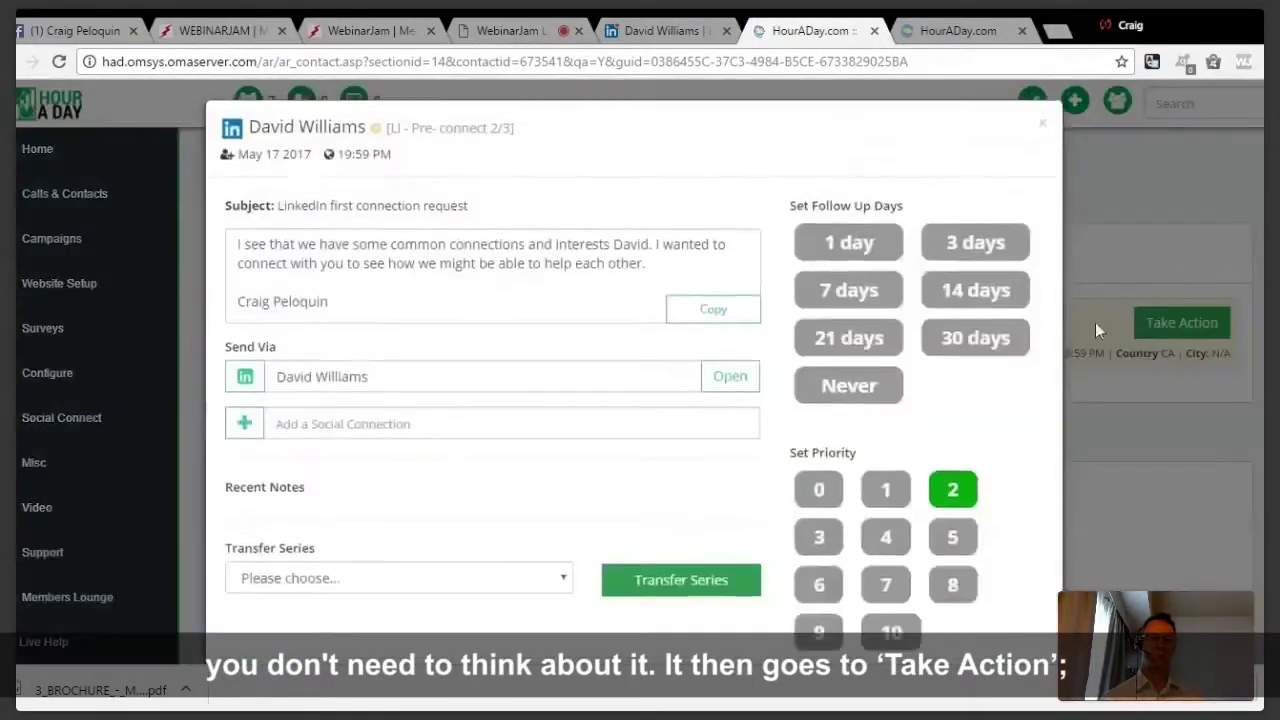
pyautogui.click(700, 318)
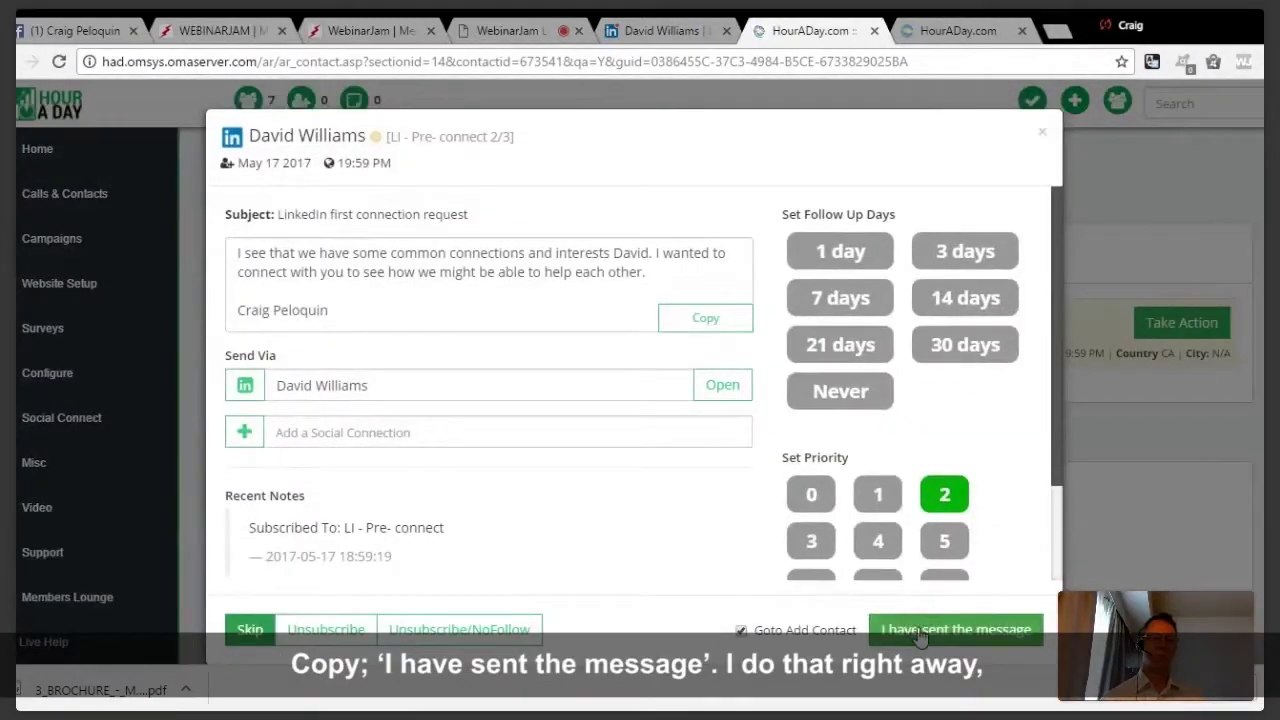
pyautogui.click(920, 638)
pyautogui.click(670, 30)
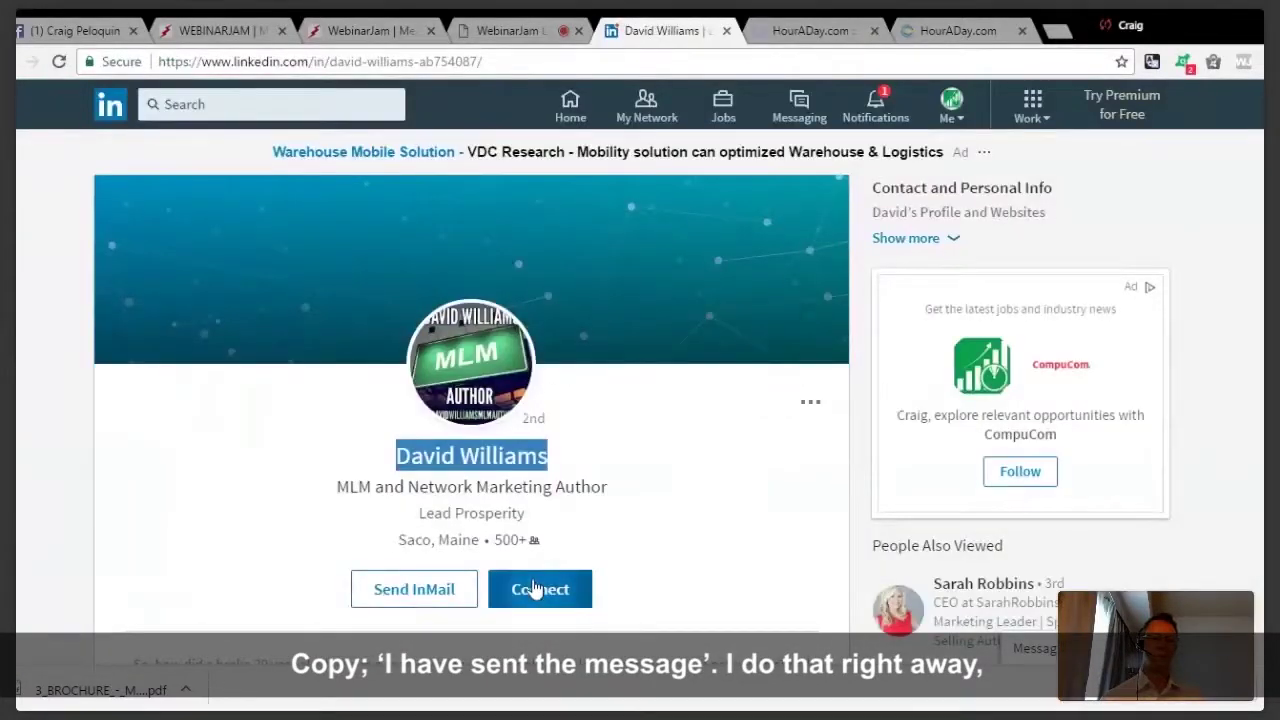
pyautogui.click(535, 590)
# - Paste the HourADay message as the invitation note, then open a third suggested prospect's profile
pyautogui.click(731, 429)
pyautogui.write('I see that we have some common connections and interests David. I wanted to connect with you to see how we might be able to help each other.  Craig Peloquin')
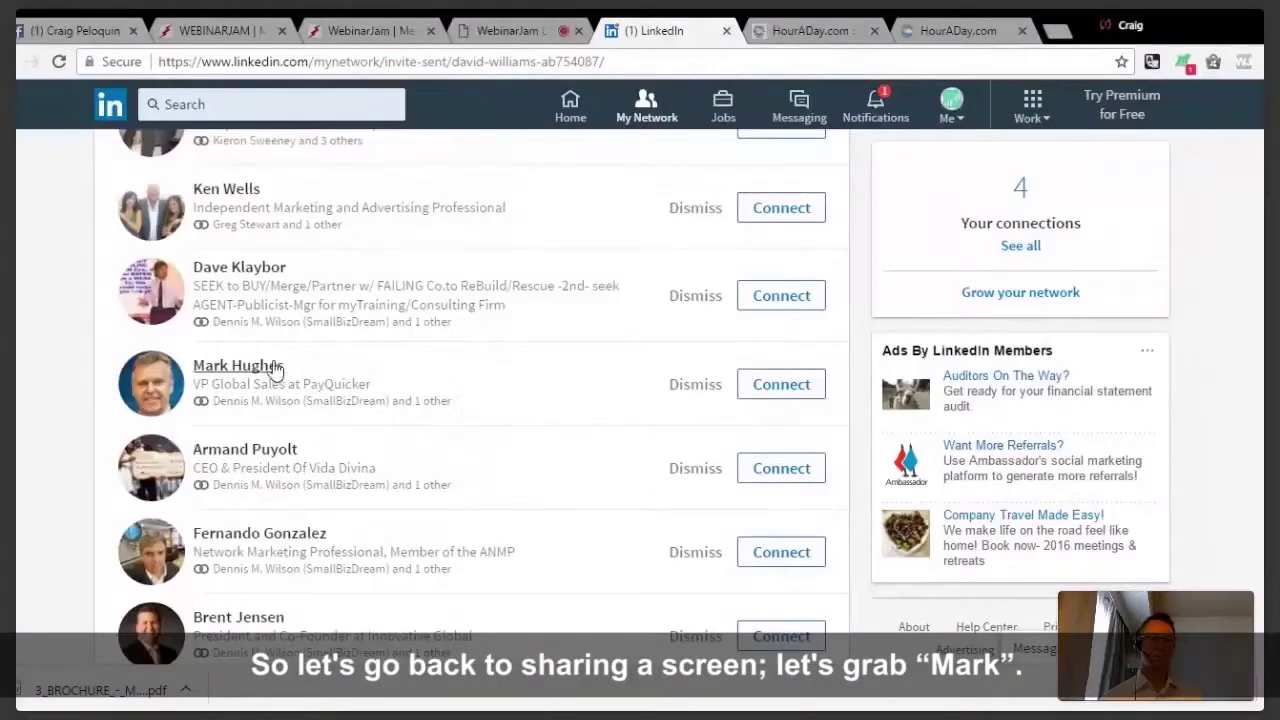
pyautogui.click(265, 370)
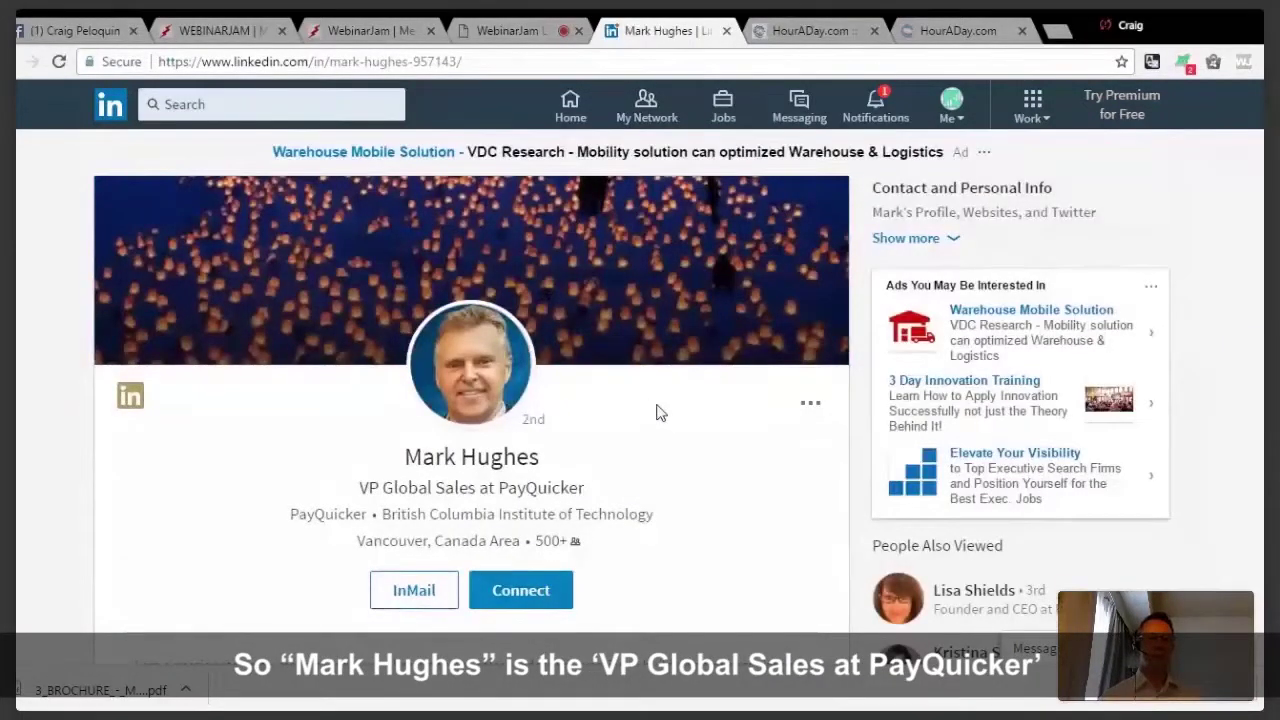
# - Scroll the third prospect's profile to review their PayQuicker VP Global Sales role and Hyperwallet experience
pyautogui.scroll(-2, 660, 412)
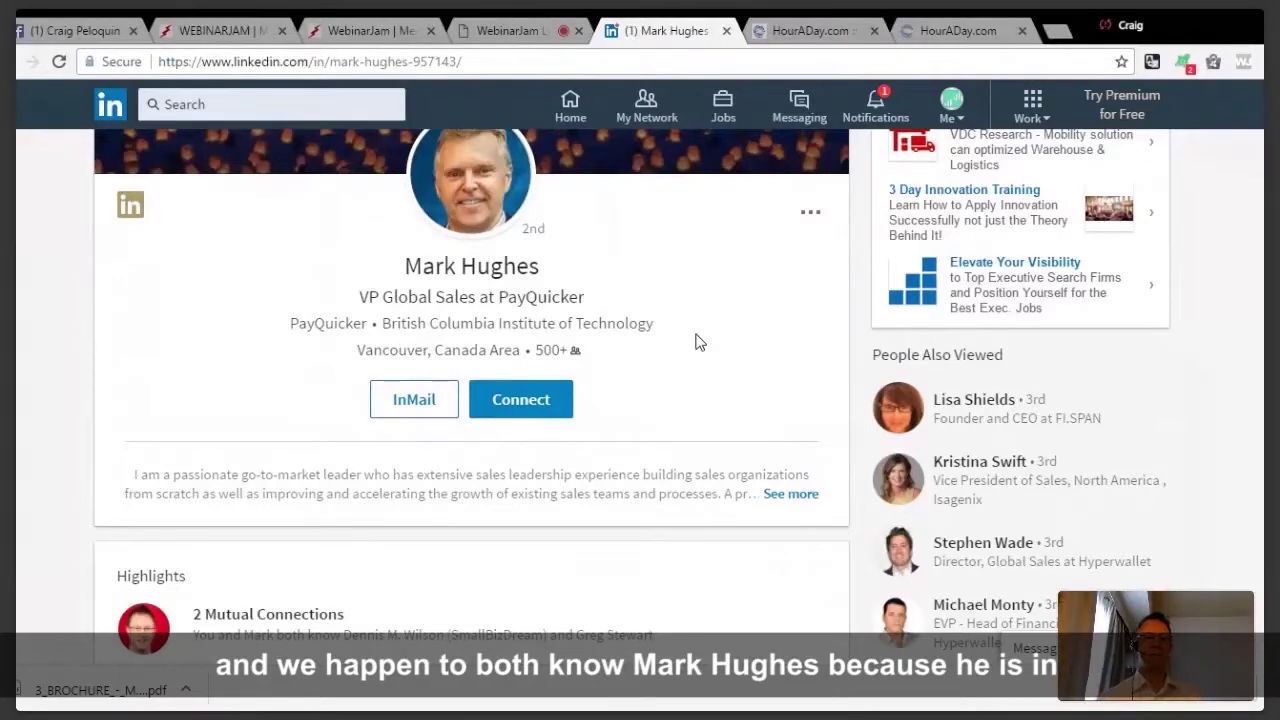
pyautogui.scroll(-1, 697, 343)
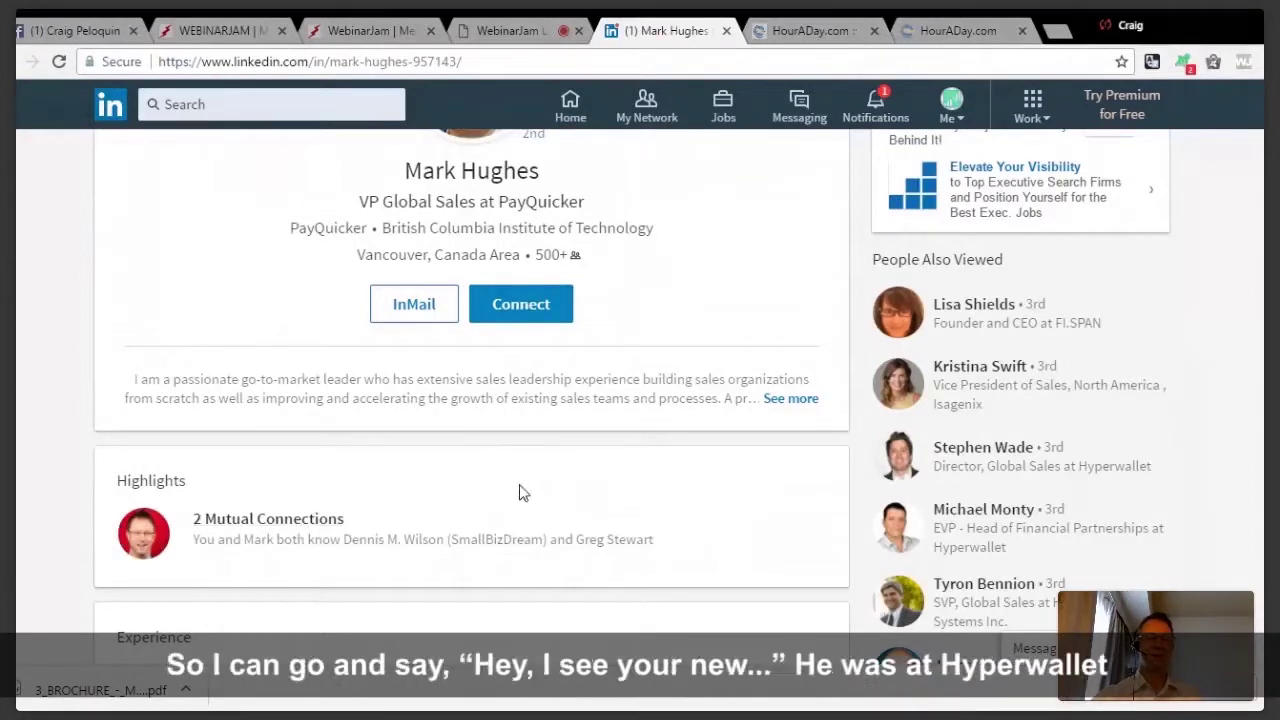
pyautogui.scroll(-2, 543, 480)
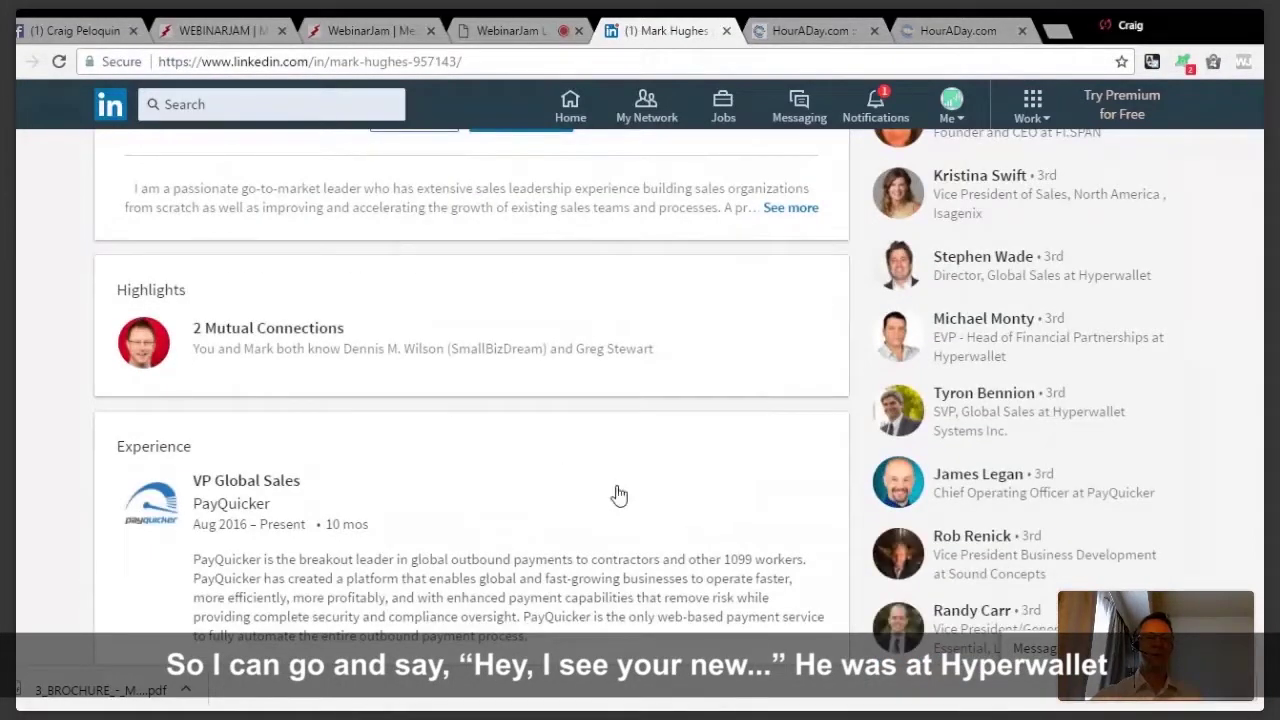
pyautogui.scroll(-2, 612, 489)
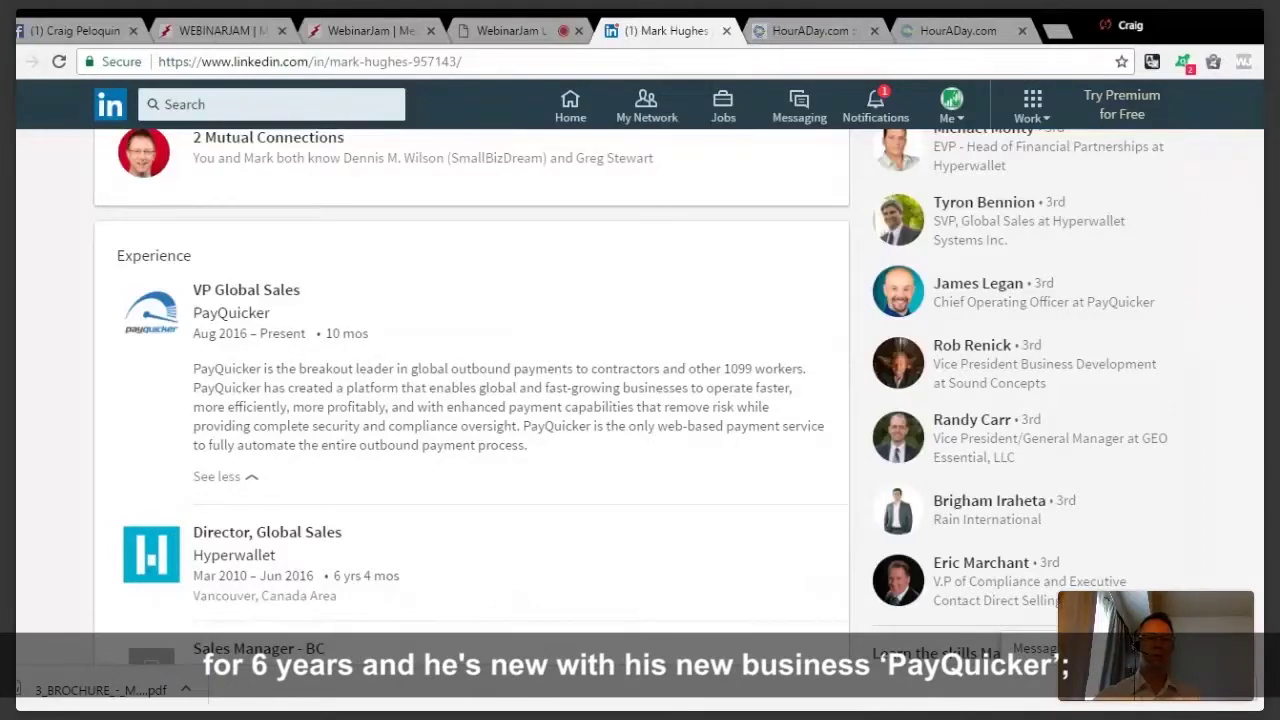
pyautogui.scroll(5, 717, 414)
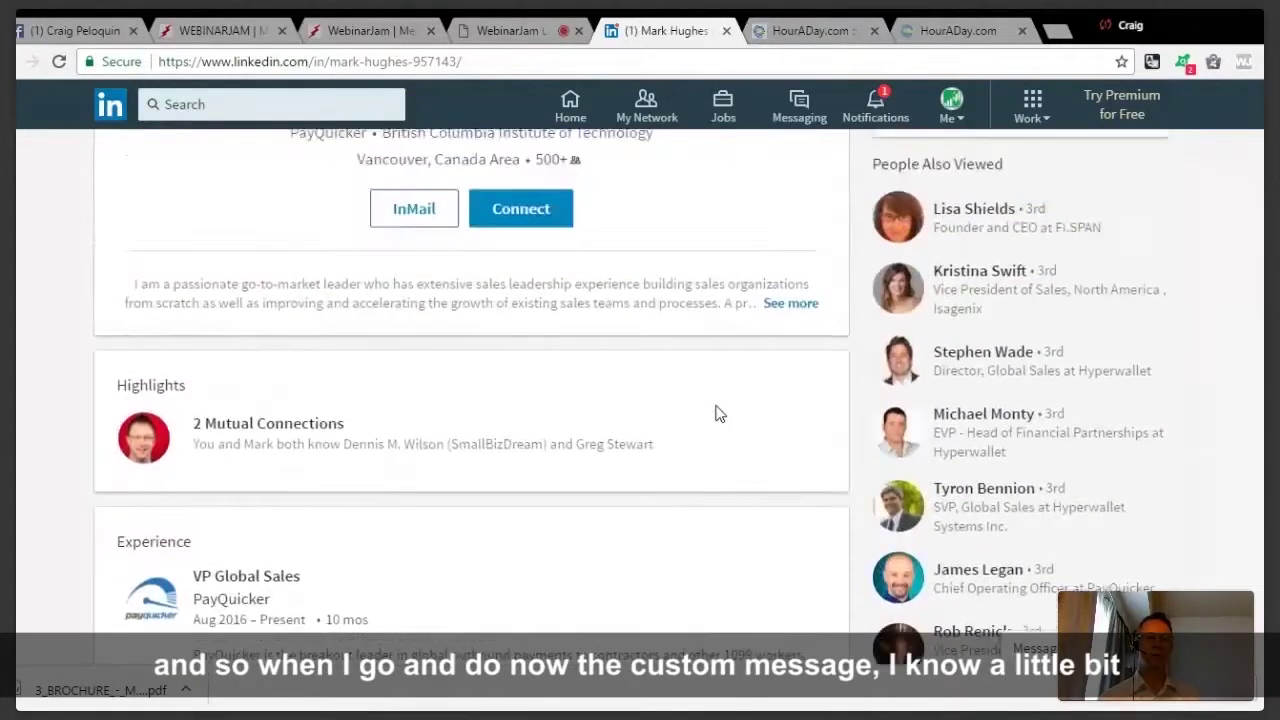
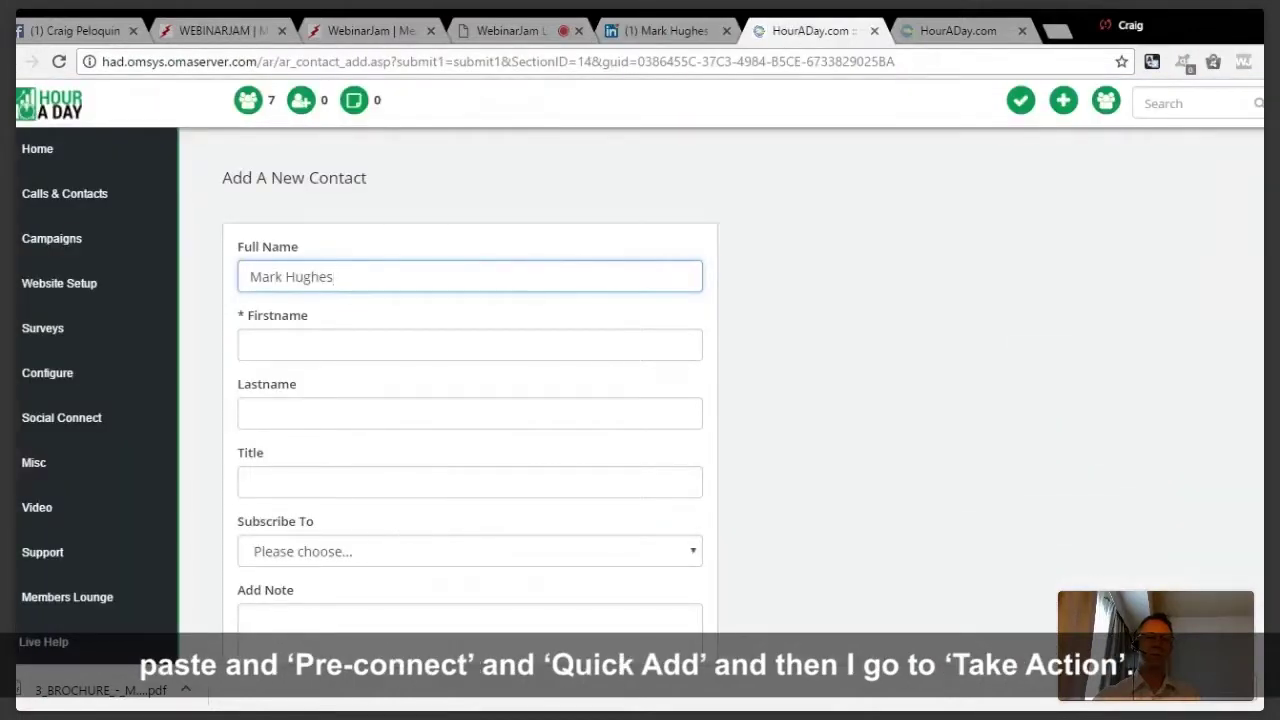
# - Quick-add the pasted prospect name as a contact subscribed to LI - Pre-connect : English
pyautogui.click(392, 545)
pyautogui.click(380, 503)
pyautogui.scroll(-4, 354, 526)
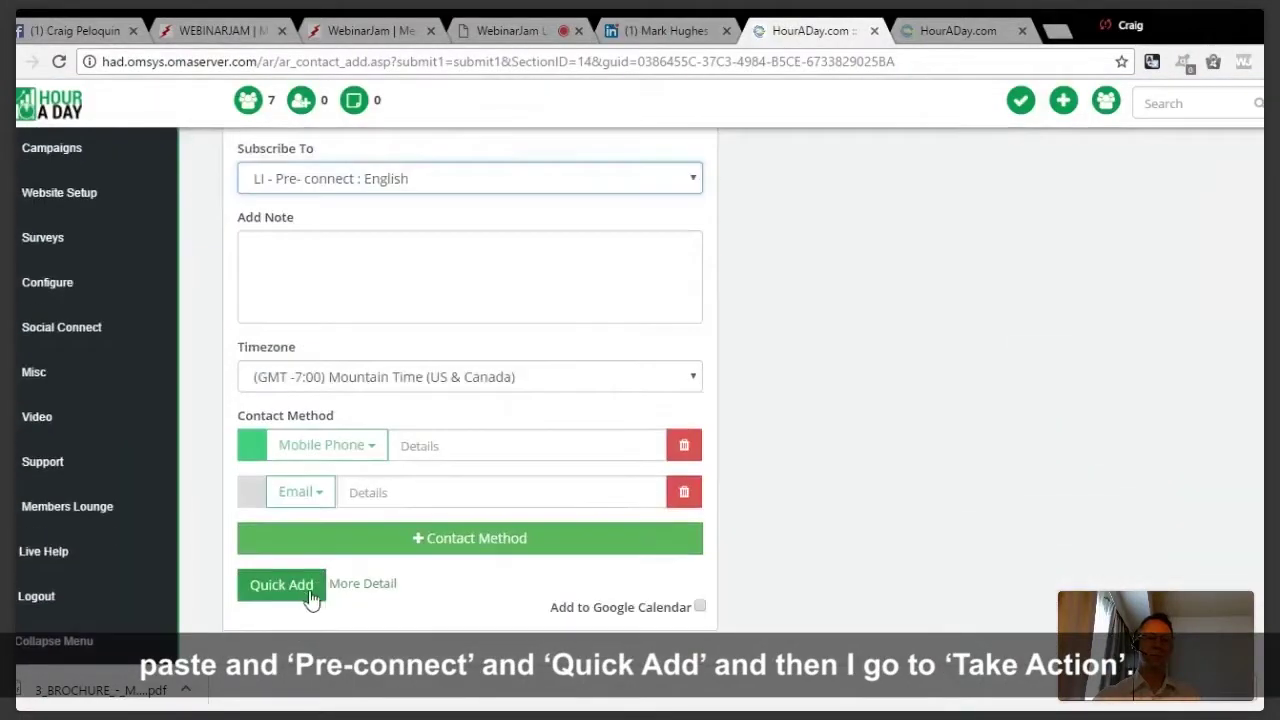
pyautogui.click(306, 590)
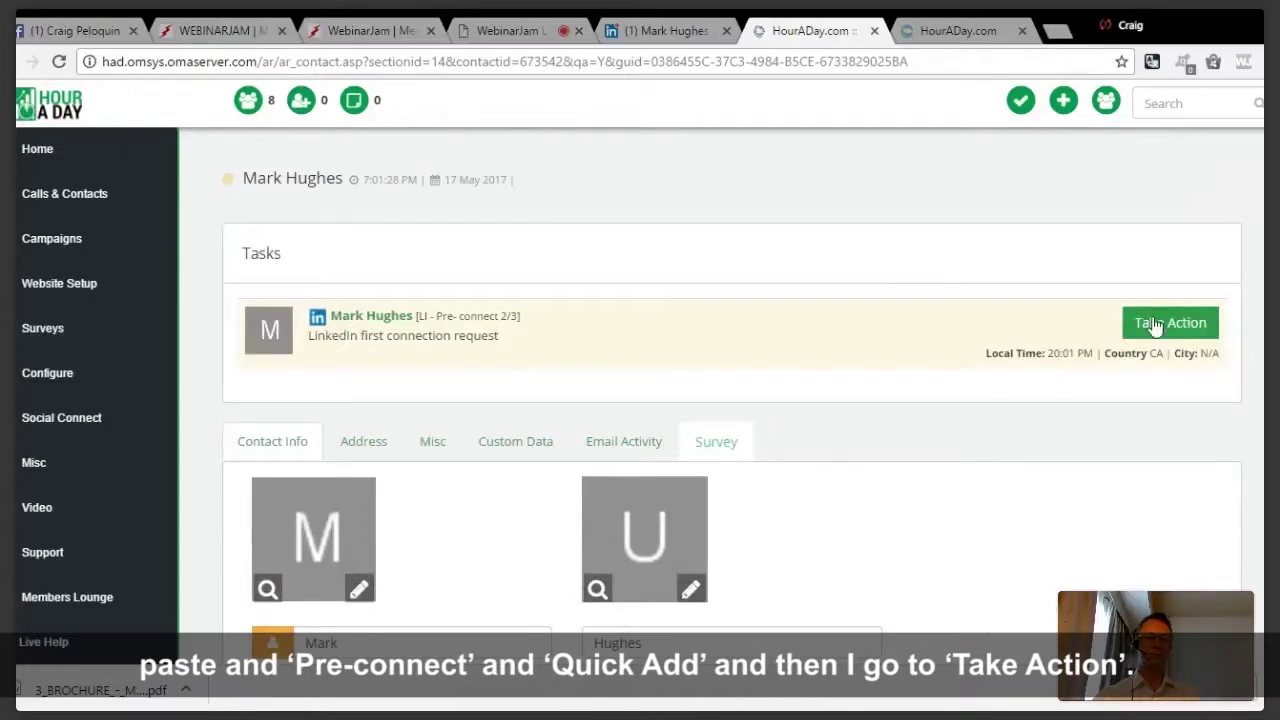
pyautogui.click(1155, 325)
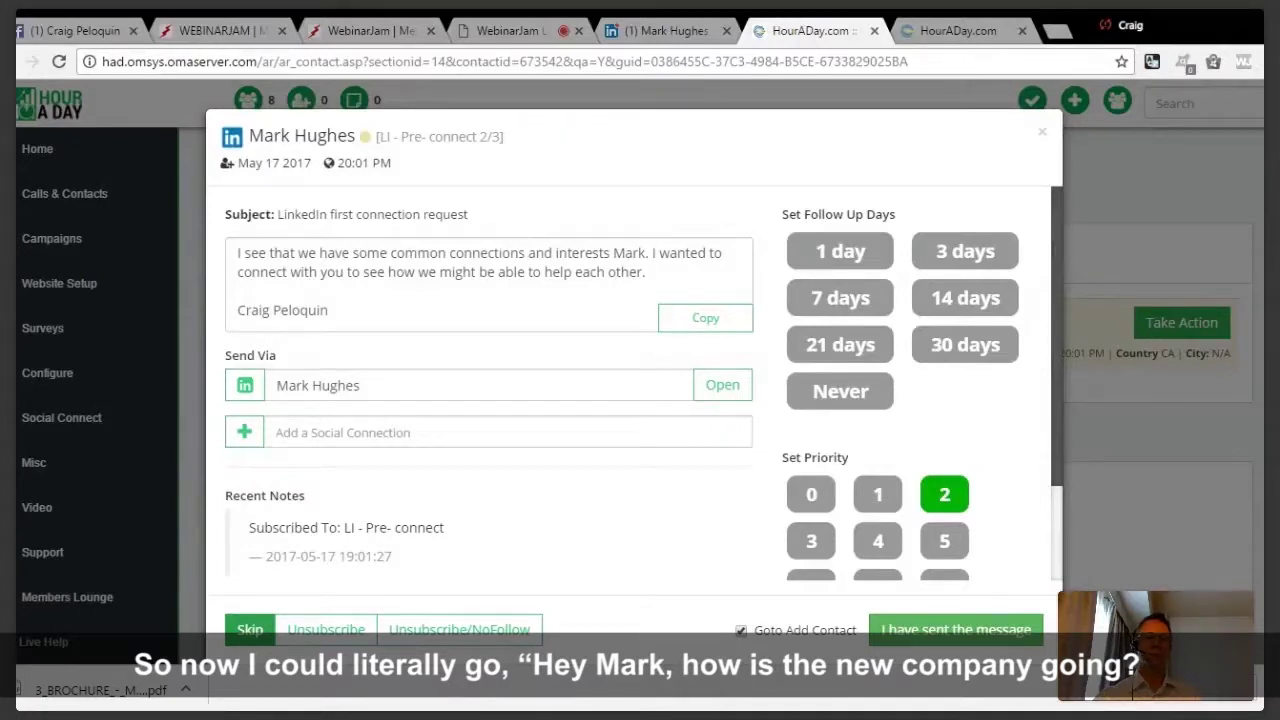
# - Change the message opening to 'Hey, how is the new company going?'
pyautogui.moveTo(613, 253); pyautogui.dragTo(237, 253)
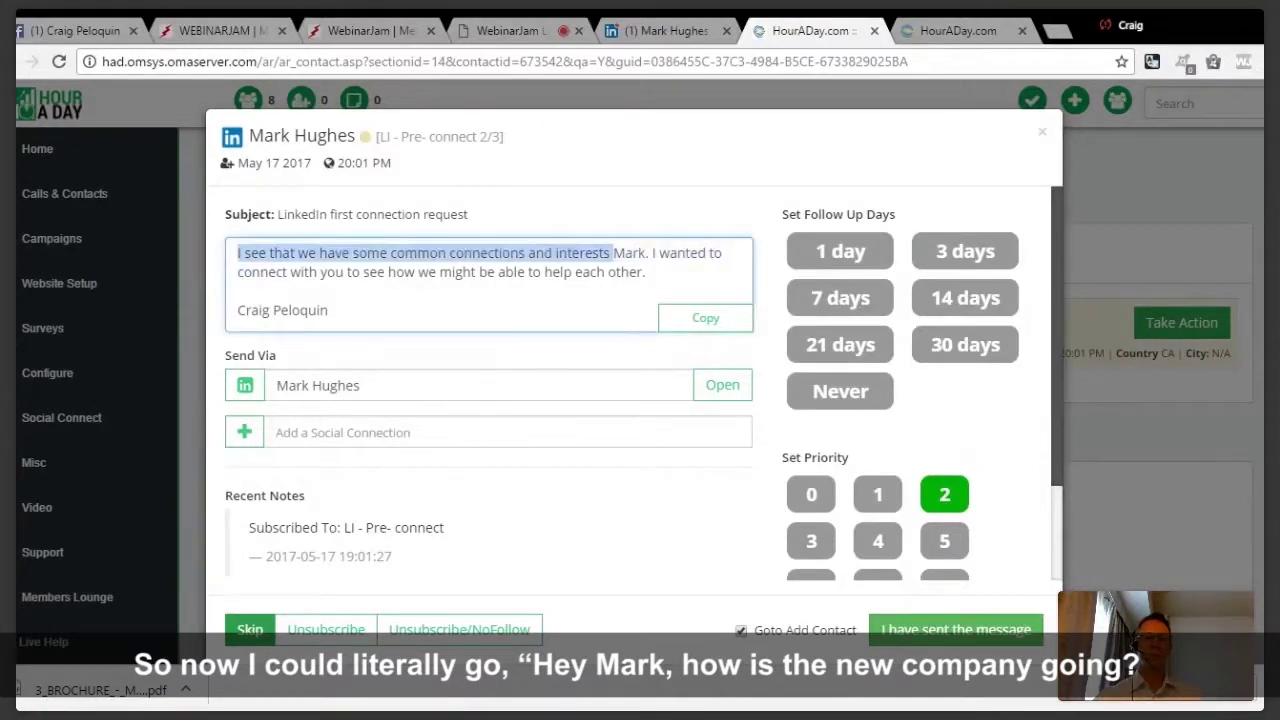
pyautogui.write('Hy')
pyautogui.press('BackSpace')
pyautogui.write('ey')
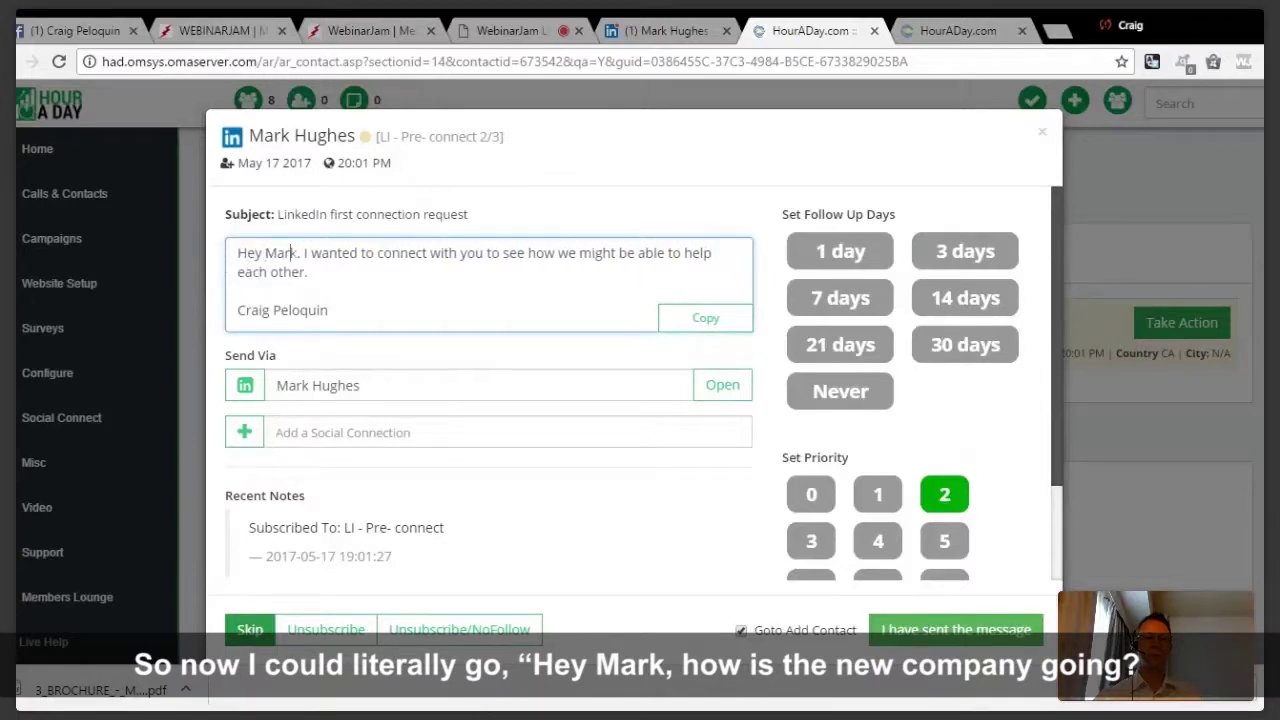
pyautogui.press('BackSpace')
pyautogui.write(', how is the n')
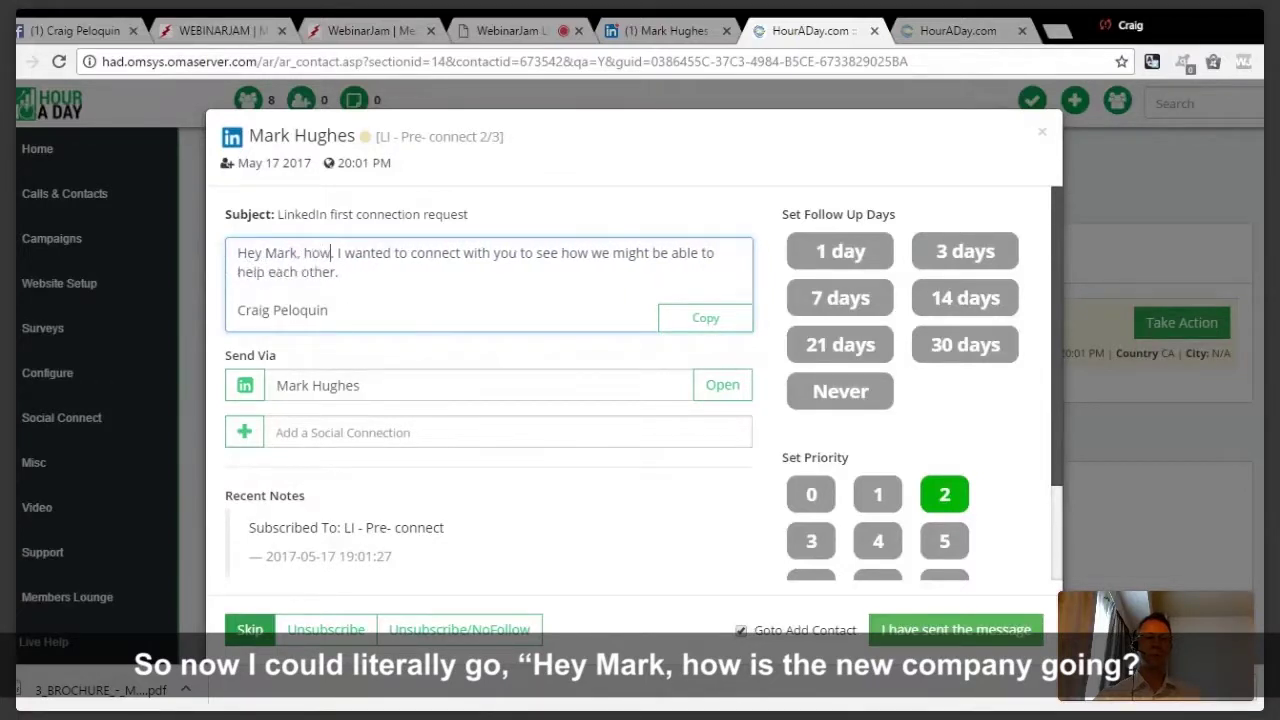
pyautogui.write('ew company ')
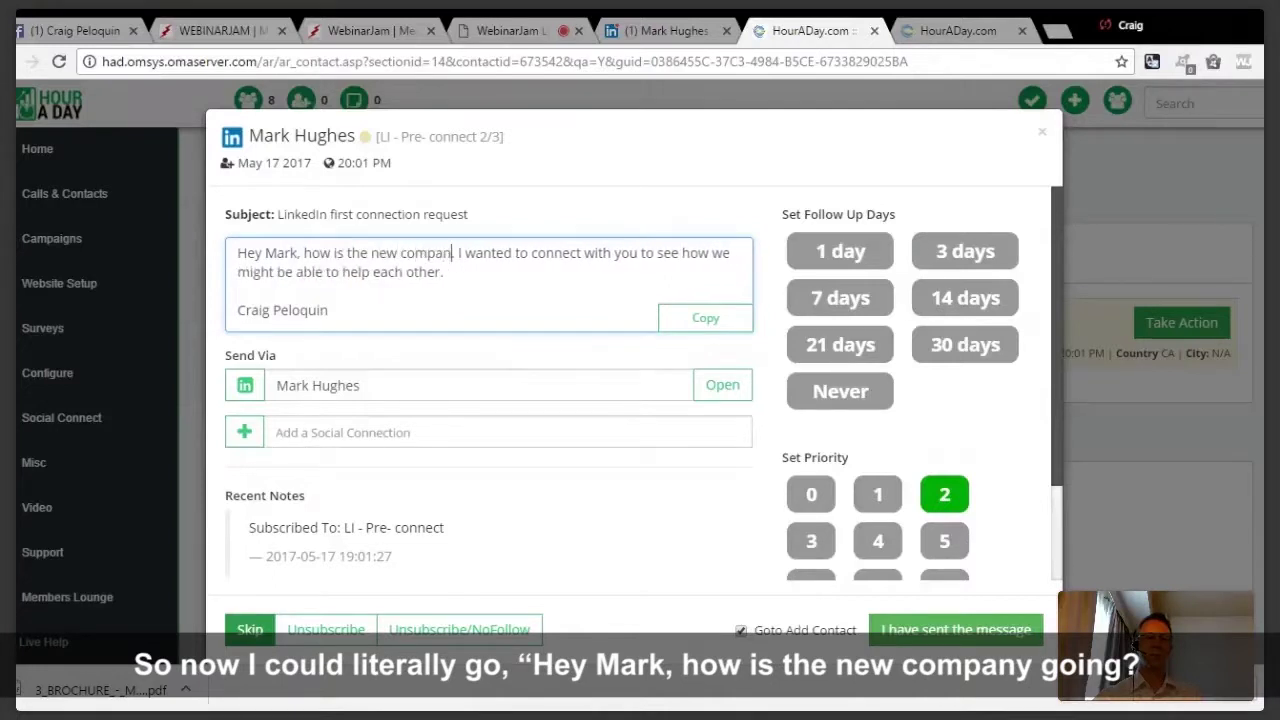
pyautogui.write('going?')
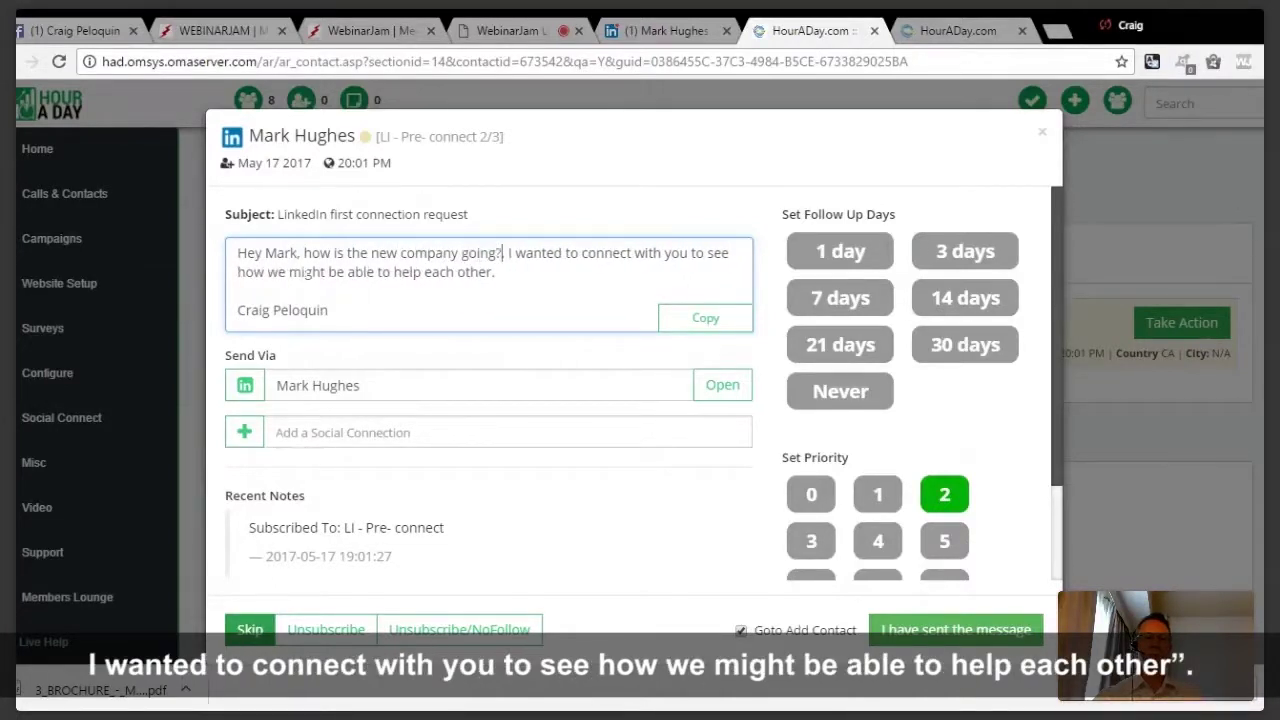
pyautogui.press('Delete')
pyautogui.write('?')
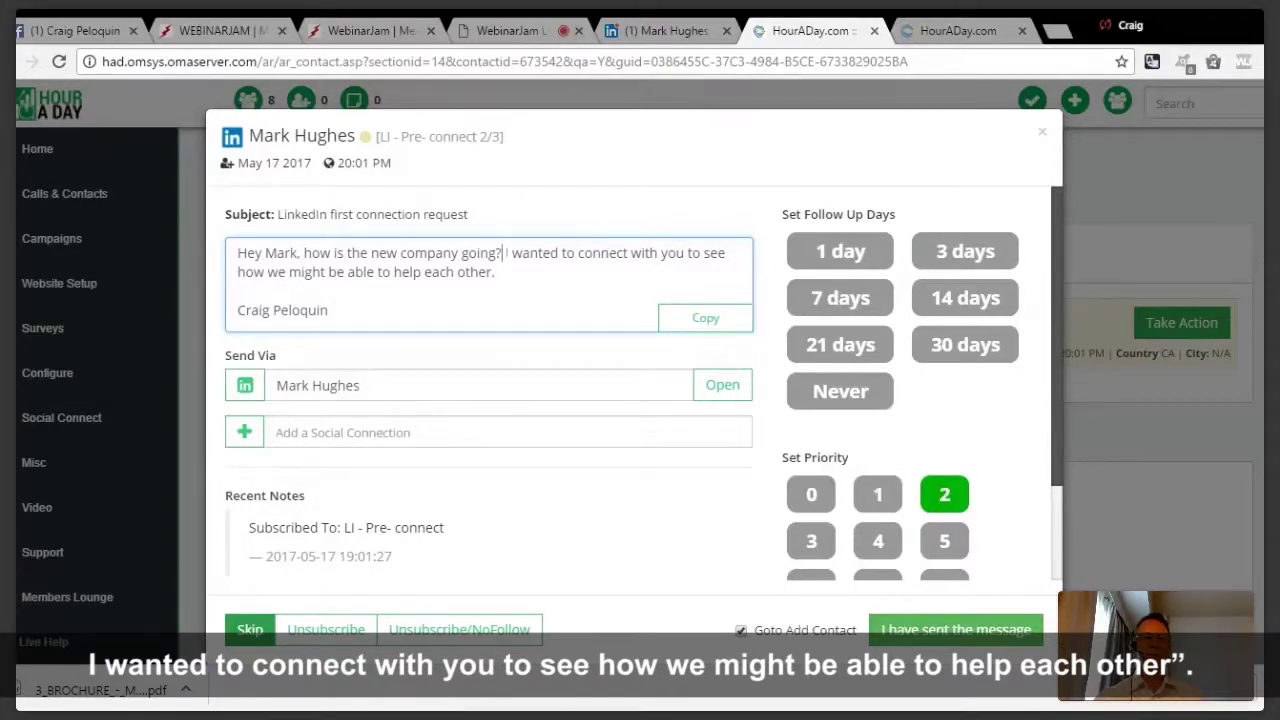
# - Replace the helping-each-other sentence with 'This is a test account for our new system.' and copy the message
pyautogui.hotkey('shift', 'Down')
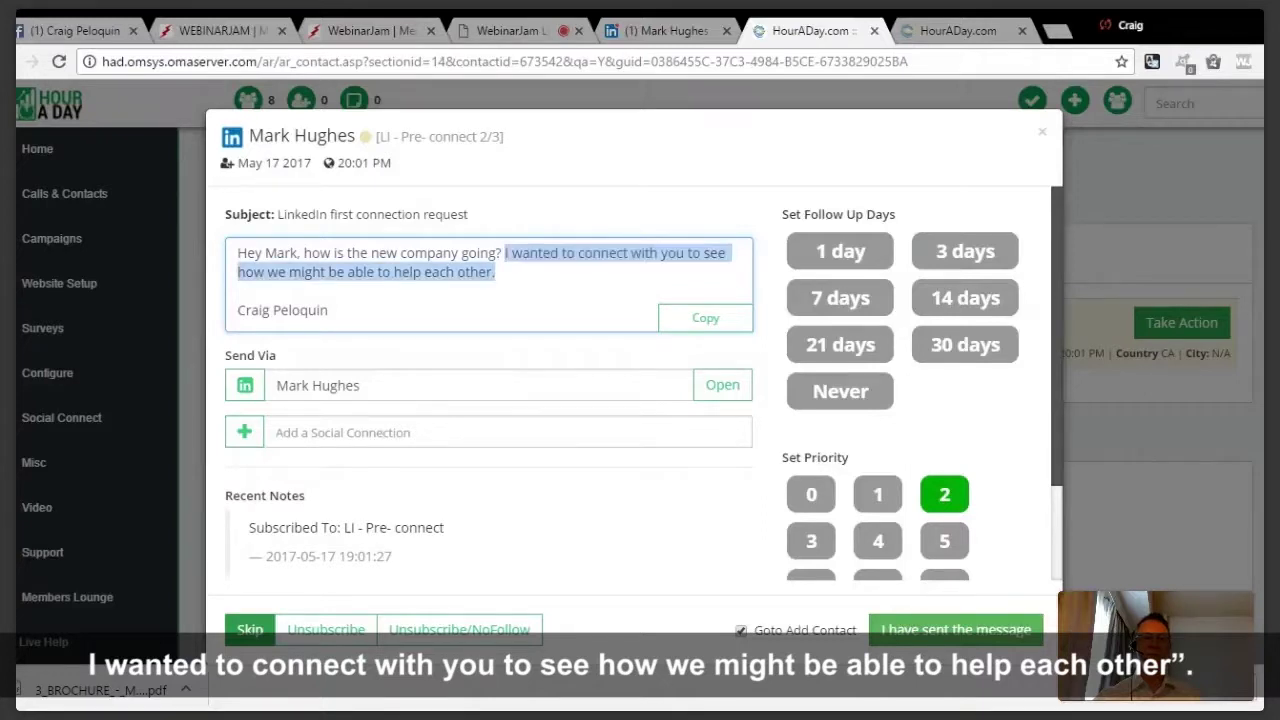
pyautogui.press('BackSpace')
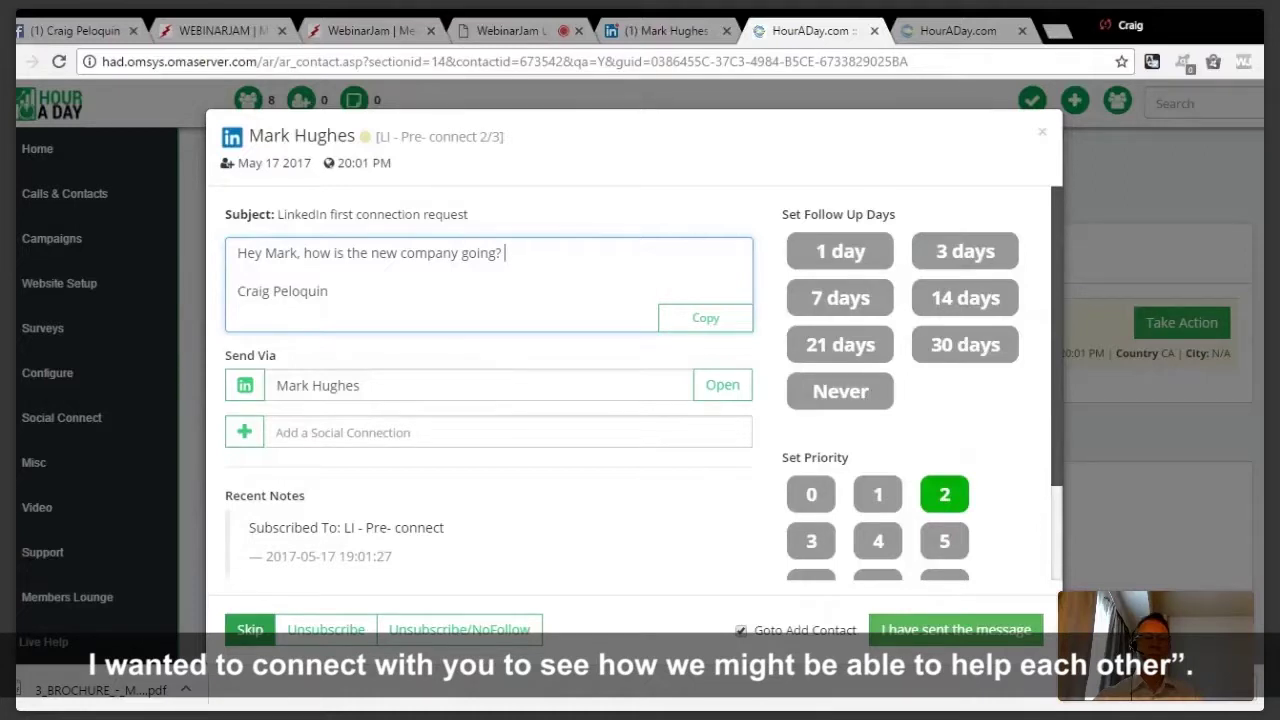
pyautogui.write('This is a tesst')
pyautogui.press('BackSpace')
pyautogui.press('BackSpace')
pyautogui.press('BackSpace')
pyautogui.write('t account f')
pyautogui.write('or t')
pyautogui.press('BackSpace')
pyautogui.write('our')
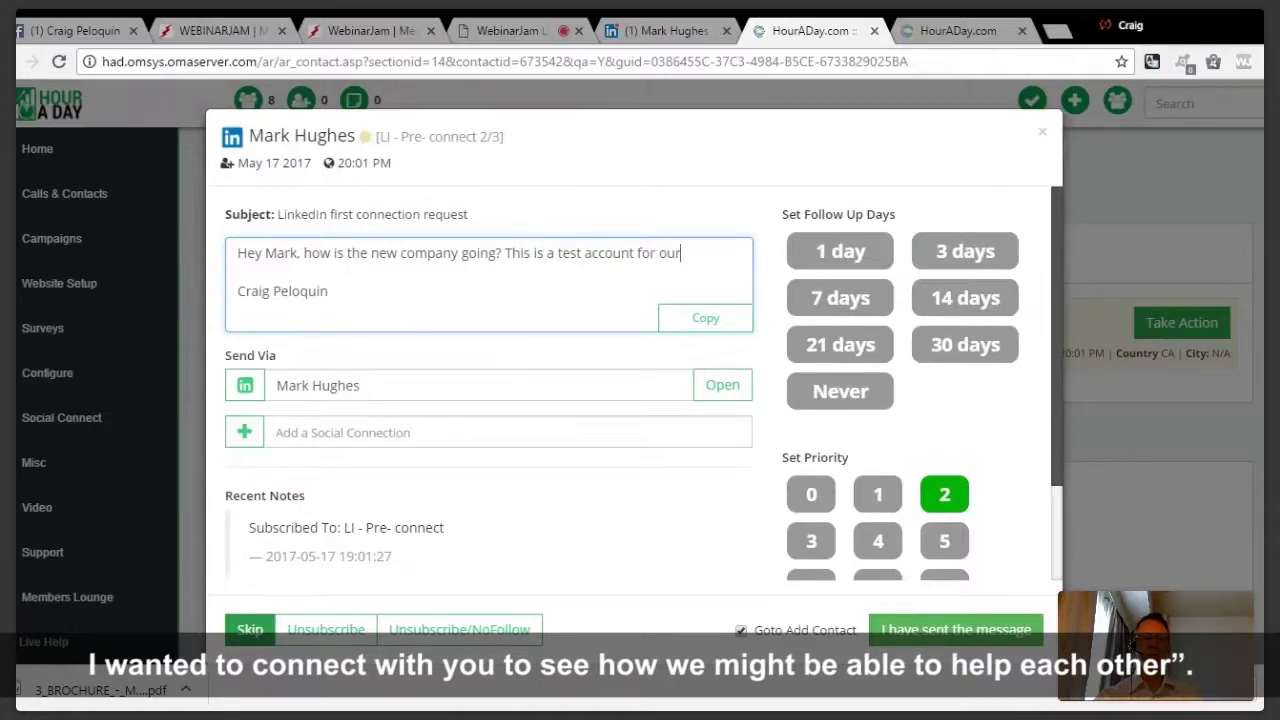
pyautogui.write(' new system.')
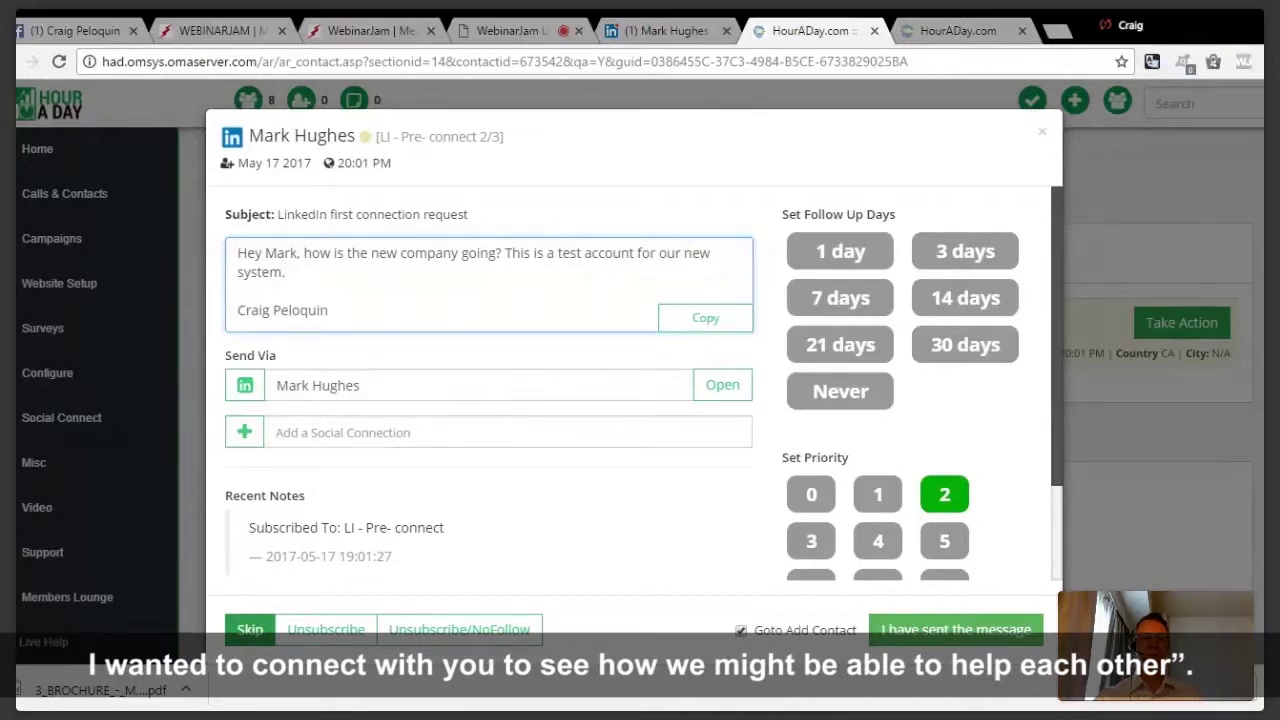
pyautogui.click(720, 320)
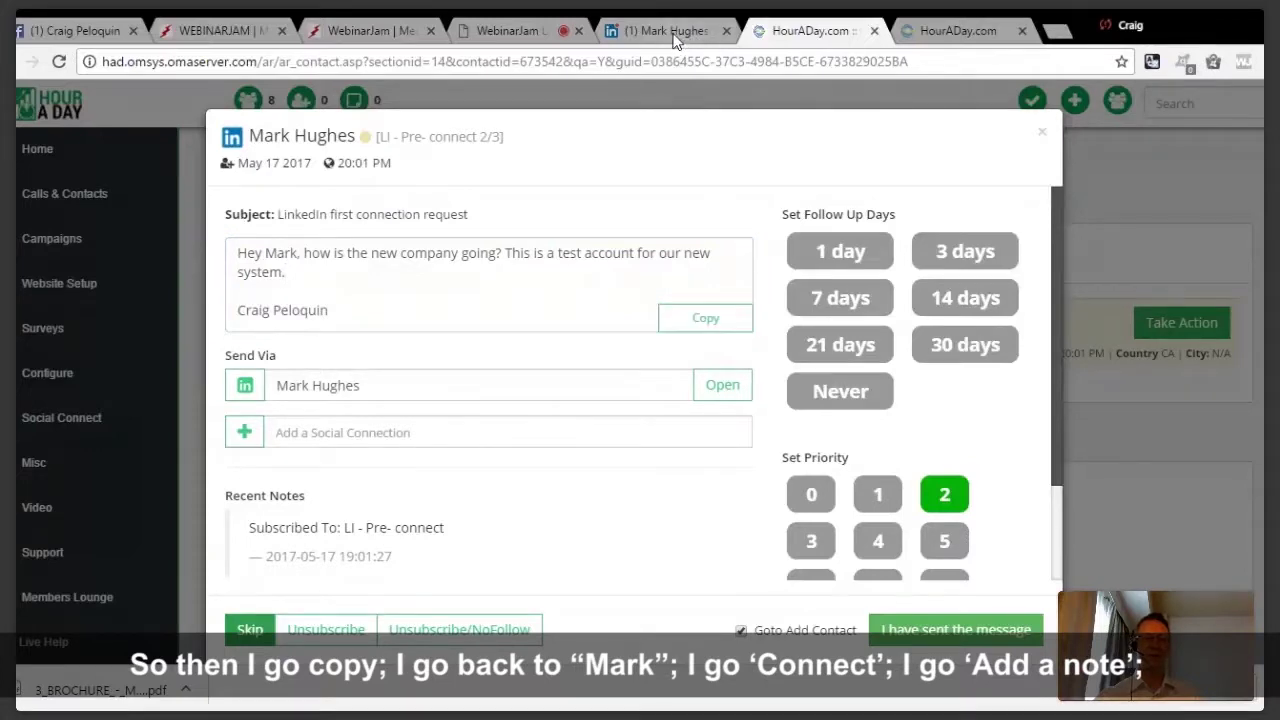
# - Send the contact a LinkedIn connection invitation with the pasted message as its note
pyautogui.click(677, 40)
pyautogui.click(540, 398)
pyautogui.click(714, 432)
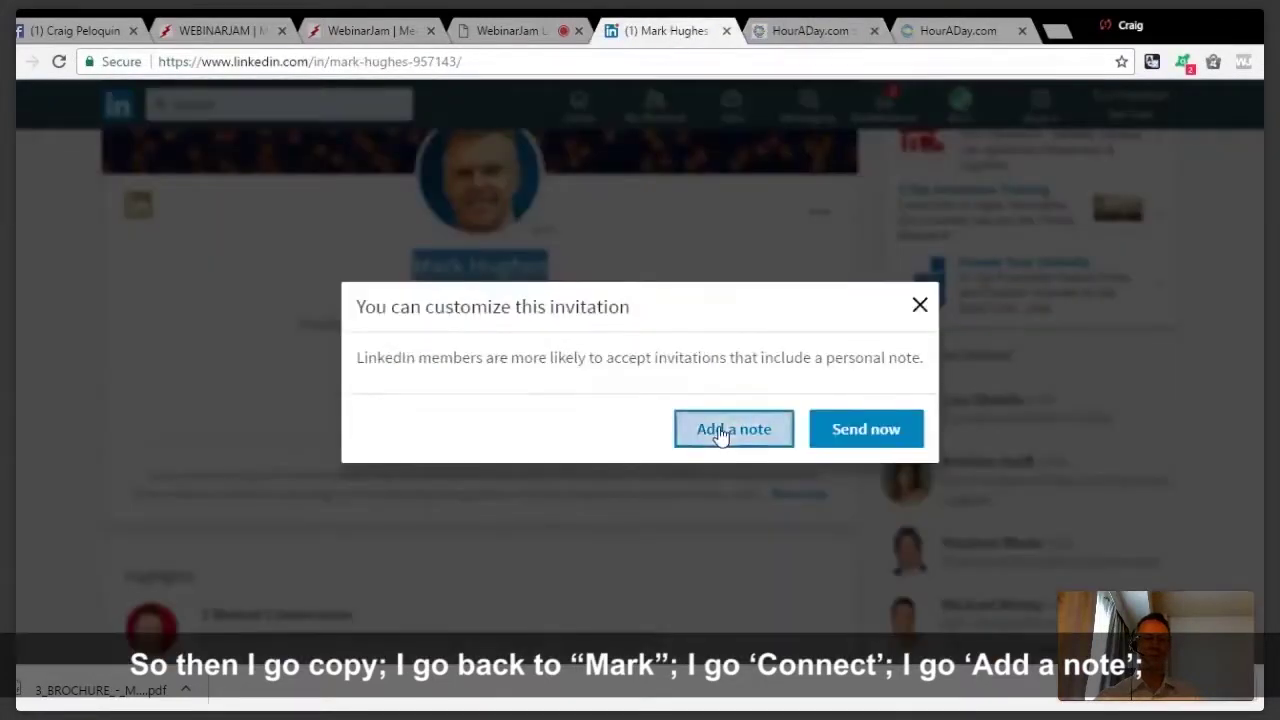
pyautogui.write('Hey Mark, how is the new company going? This is a test account for our new system.  Craig Peloquin')
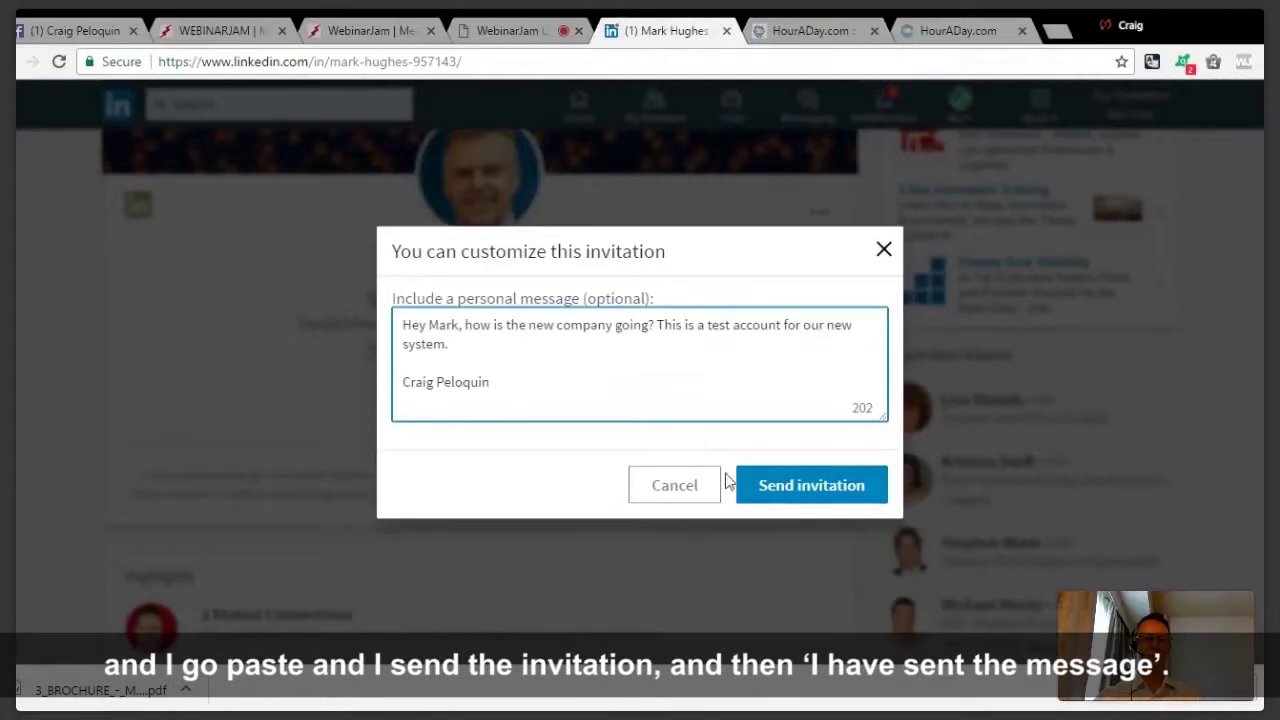
pyautogui.click(794, 488)
pyautogui.click(808, 30)
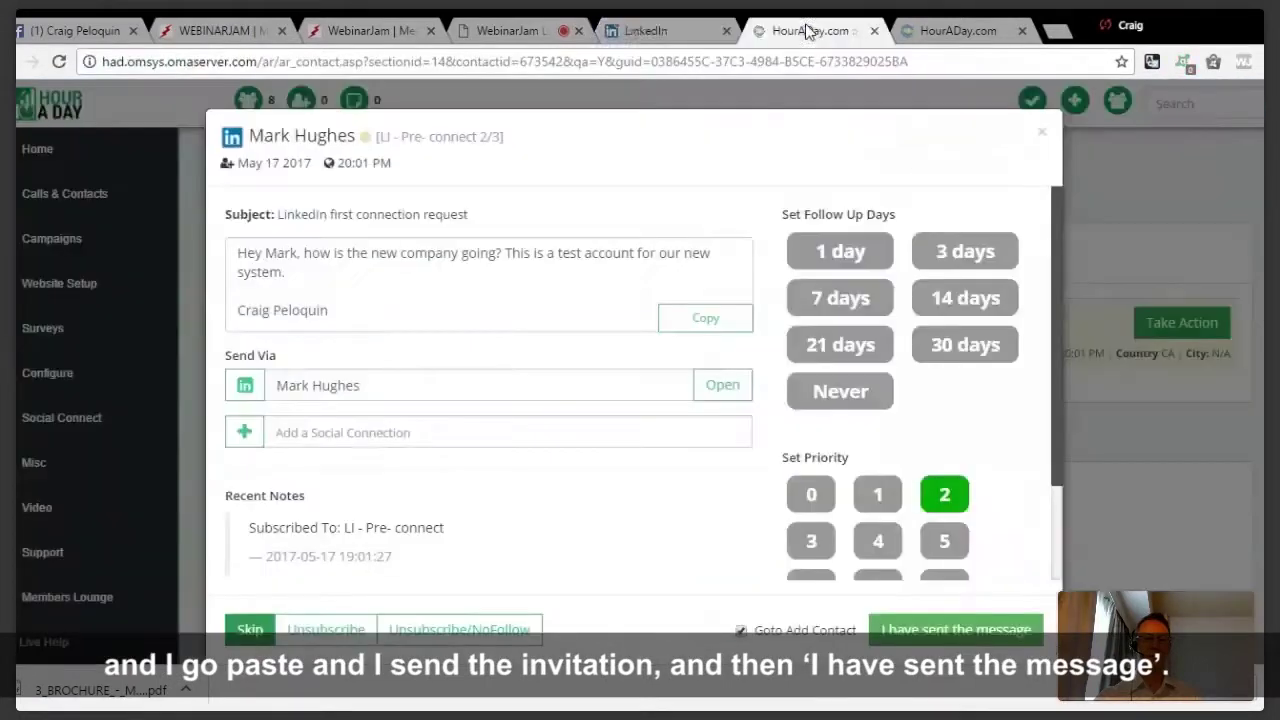
# - Mark the connection message as sent and check the refreshed action list
pyautogui.click(913, 634)
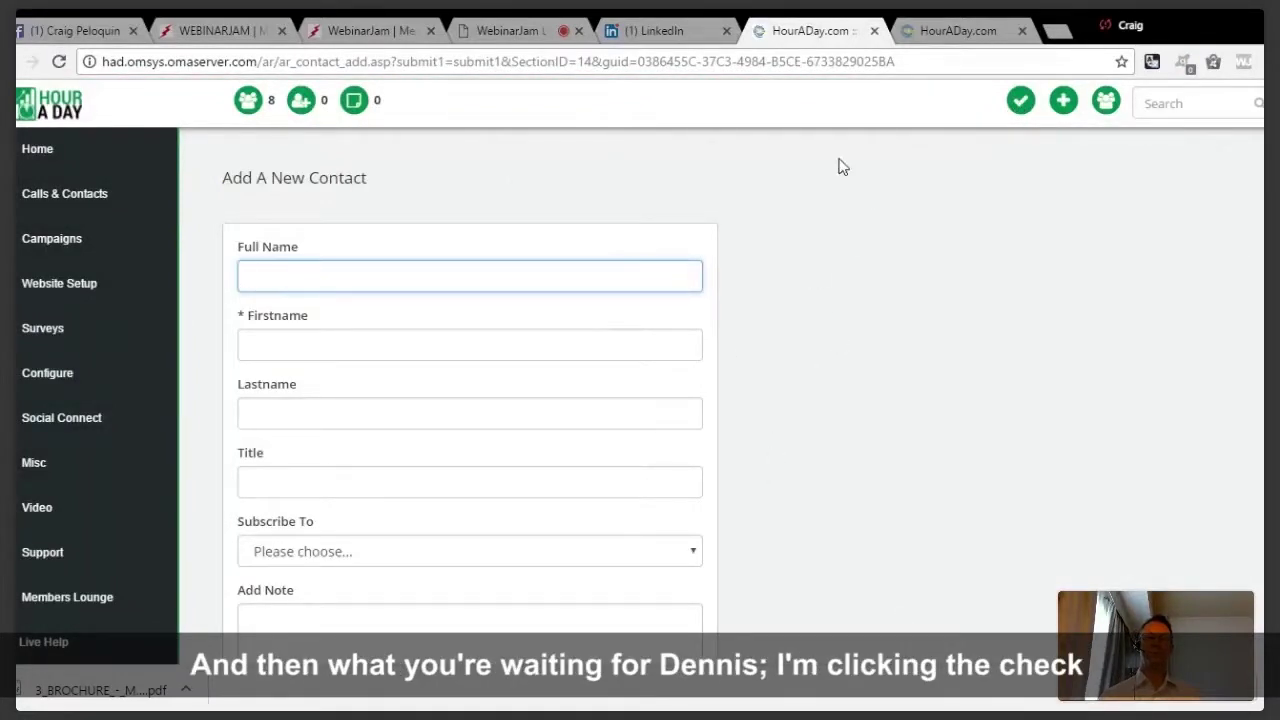
pyautogui.click(1021, 103)
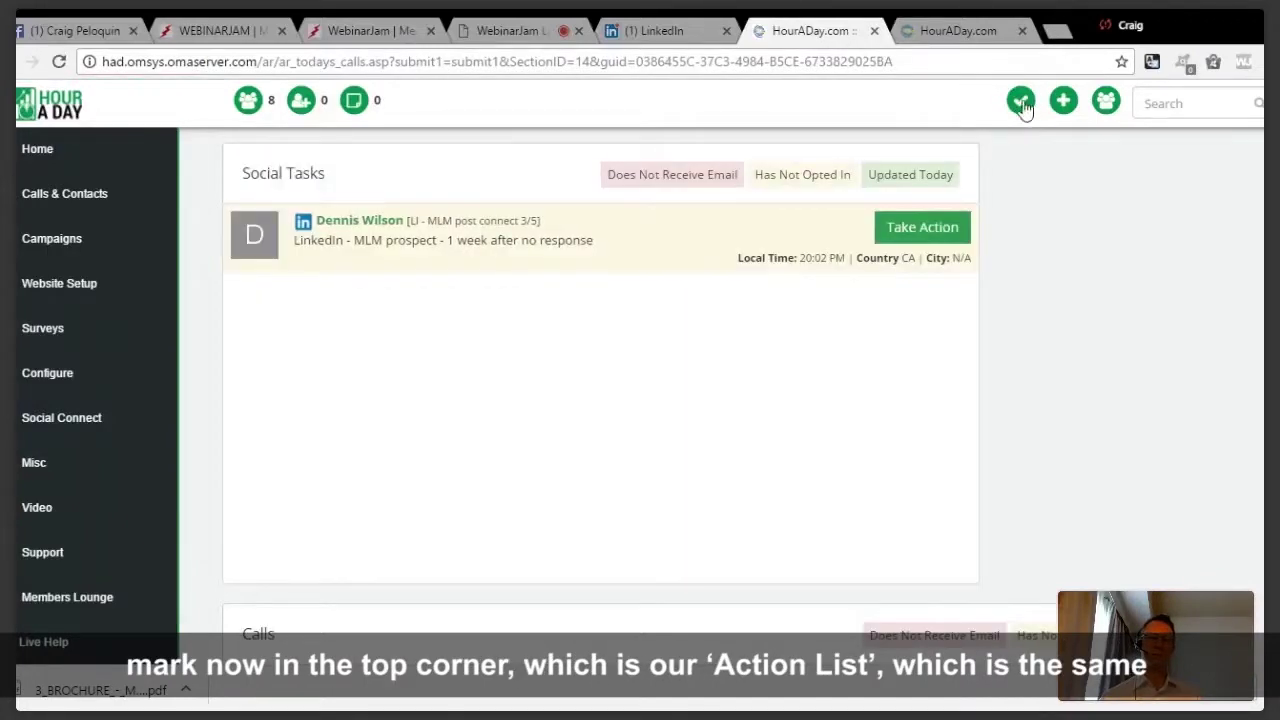
pyautogui.click(34, 149)
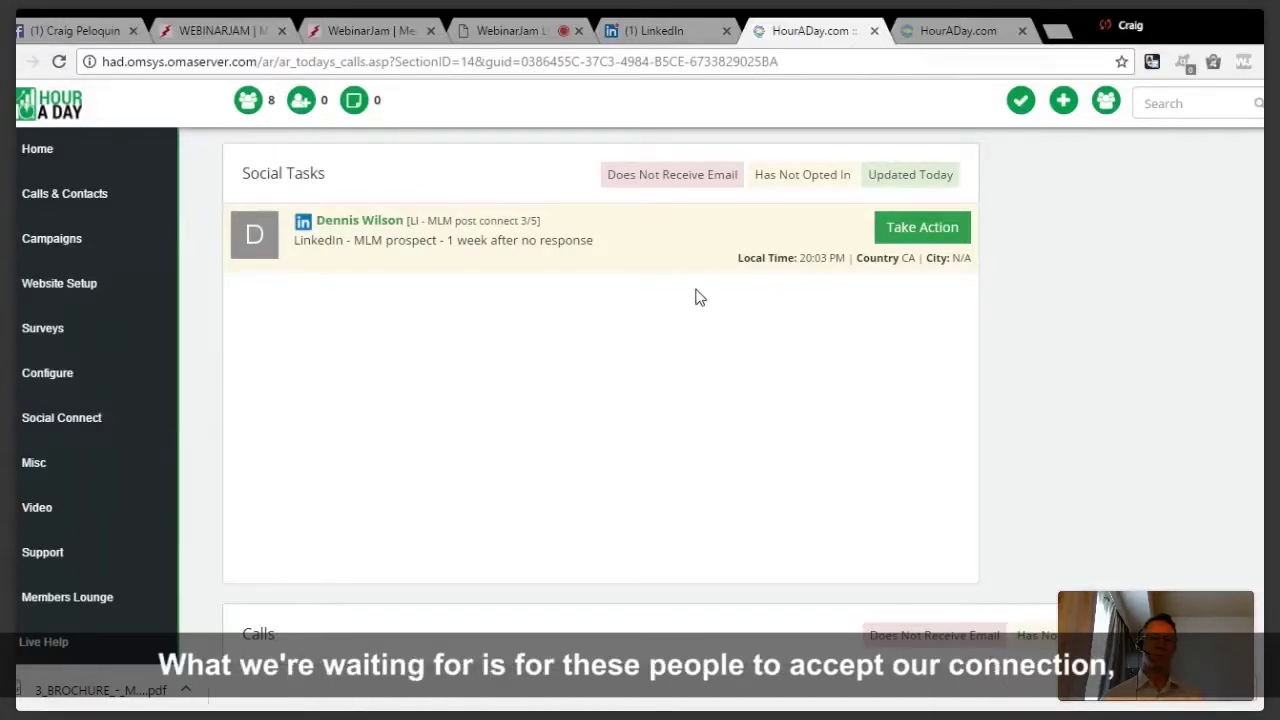
pyautogui.click(662, 30)
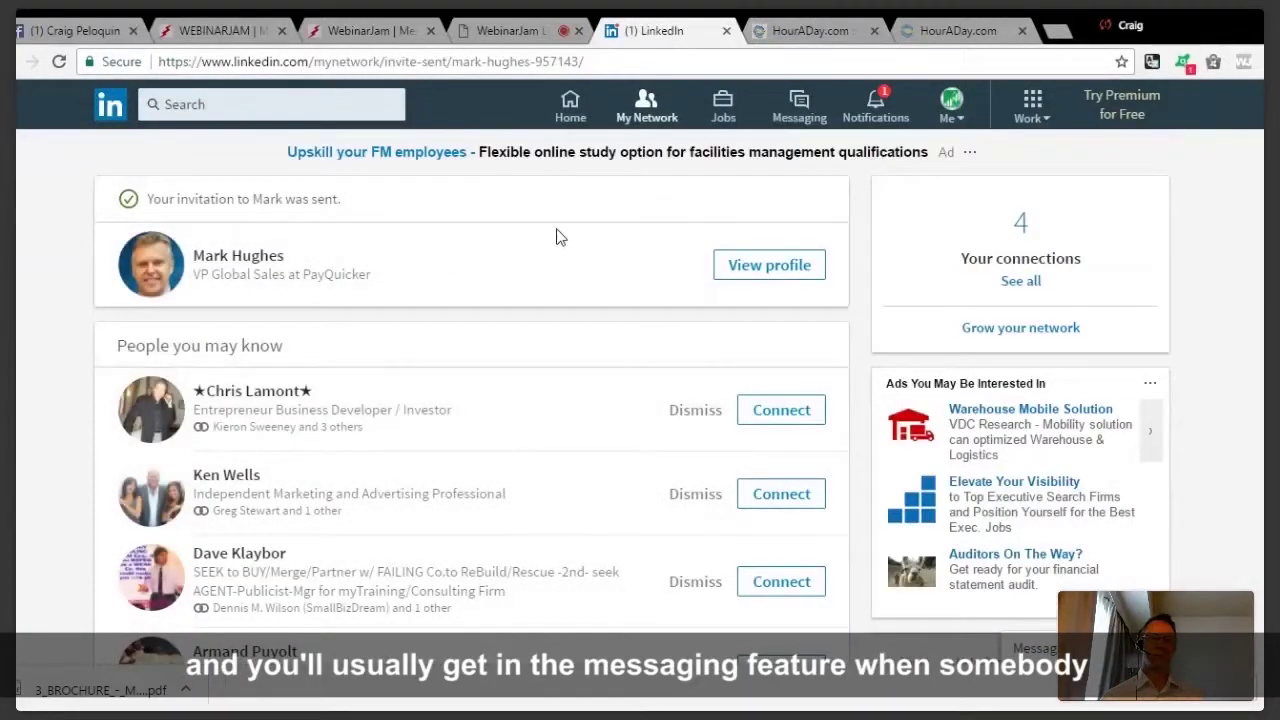
# - Open a new connection's profile from LinkedIn messaging and select the profile URL in their contact info
pyautogui.click(803, 107)
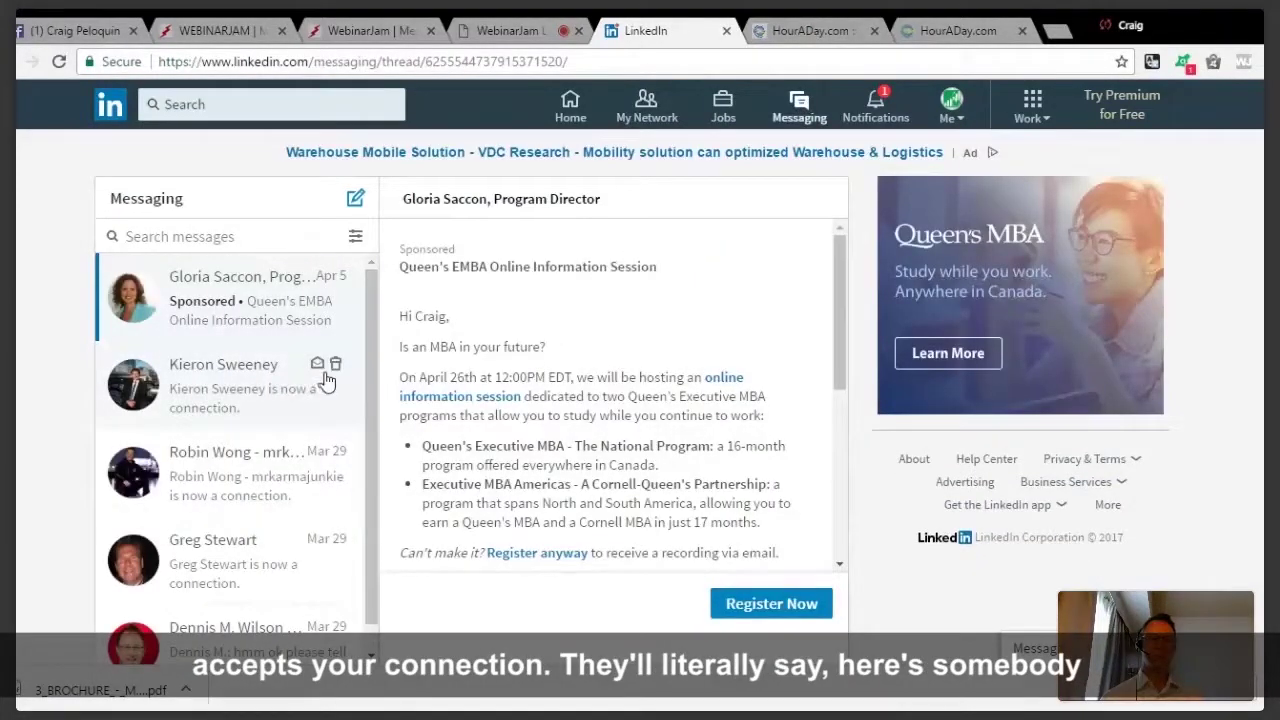
pyautogui.click(268, 396)
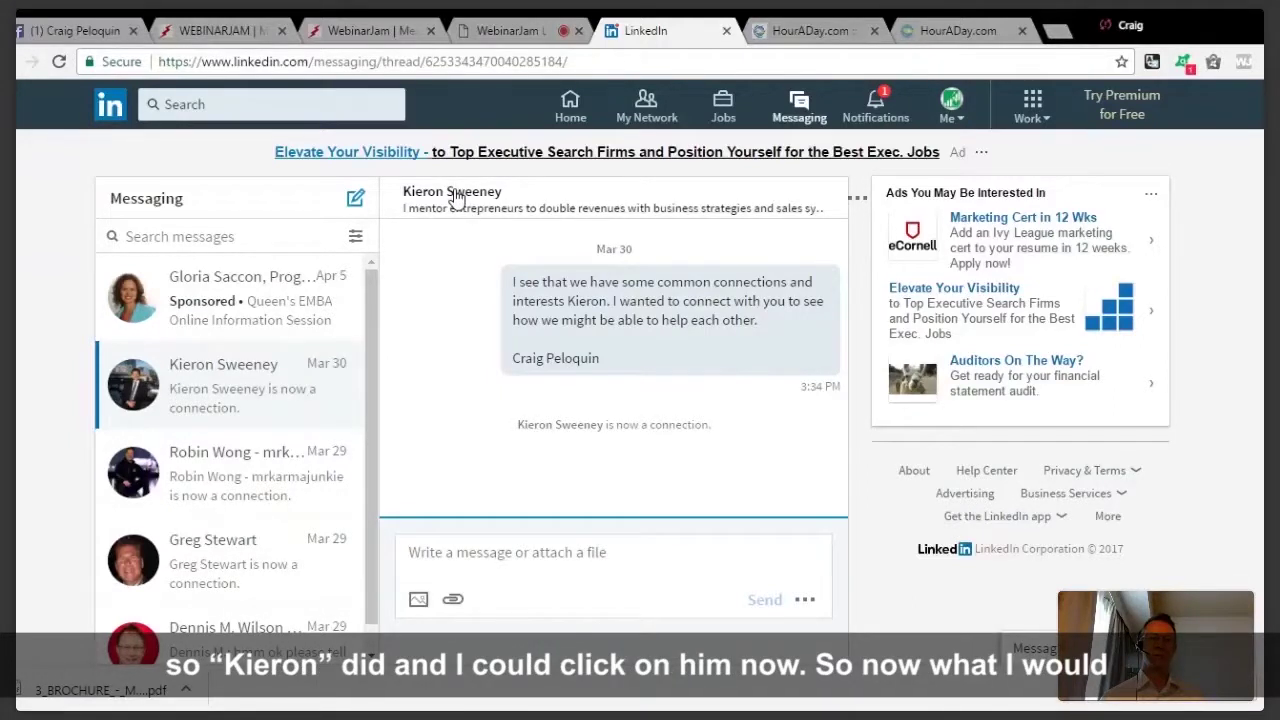
pyautogui.click(455, 197)
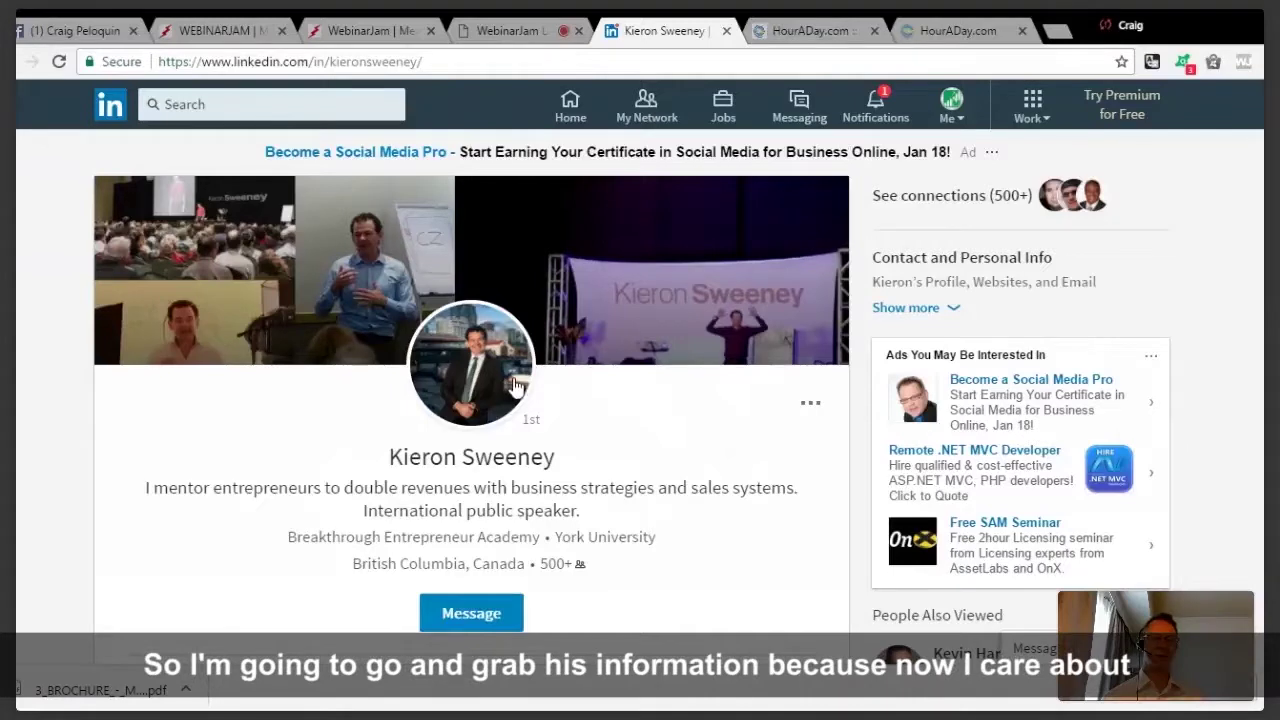
pyautogui.click(955, 312)
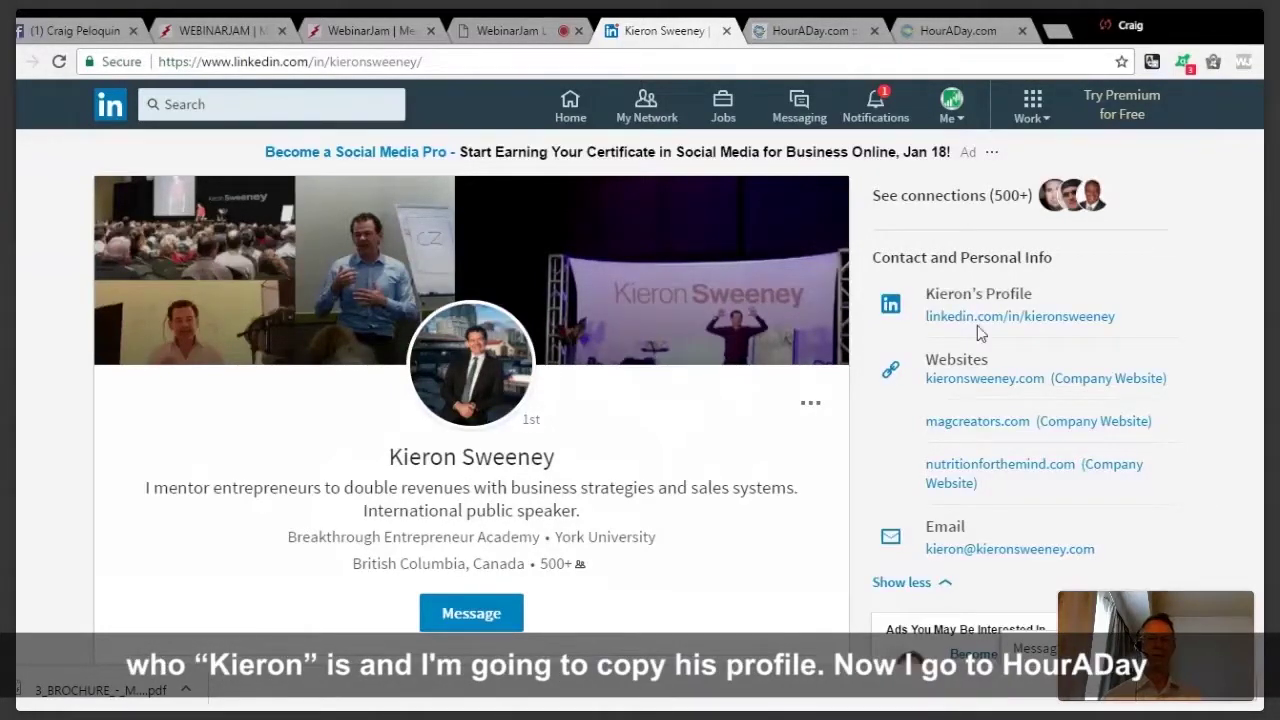
pyautogui.moveTo(926, 316); pyautogui.dragTo(1116, 316)
pyautogui.hotkey('ctrl', 'c')
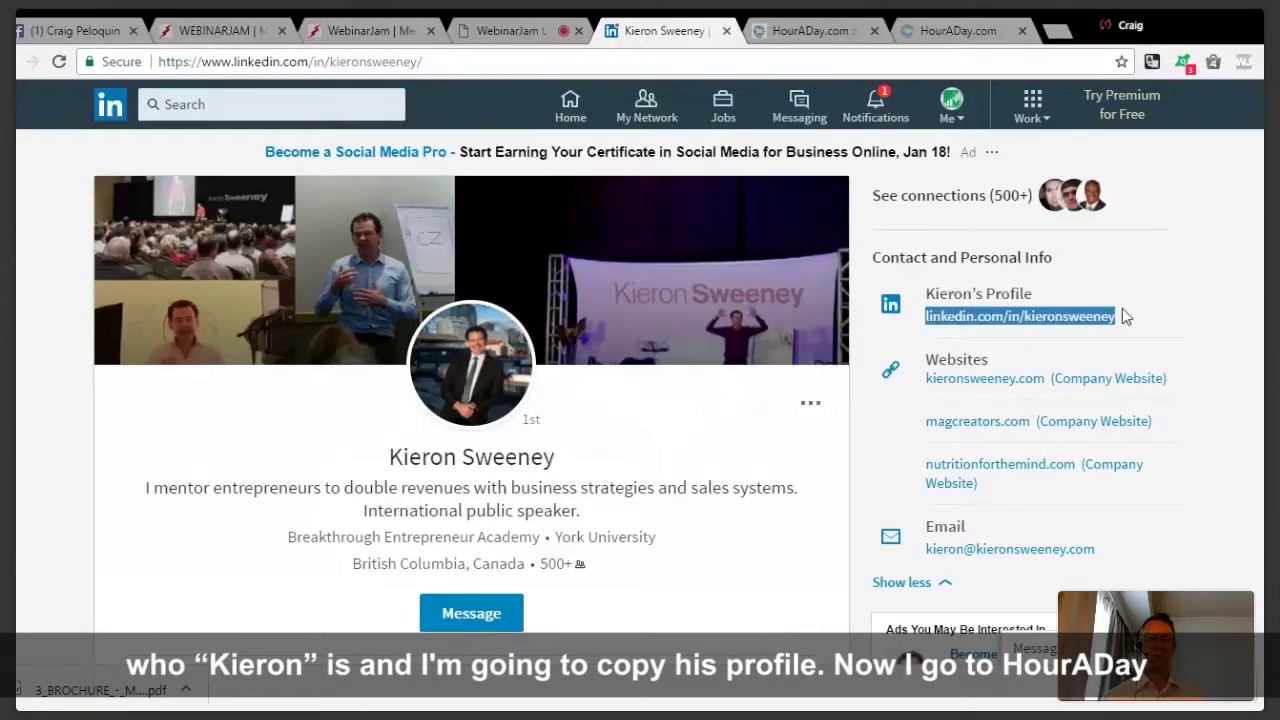
# - Search HourADay for 'kier' and open the matching contact record
pyautogui.click(800, 30)
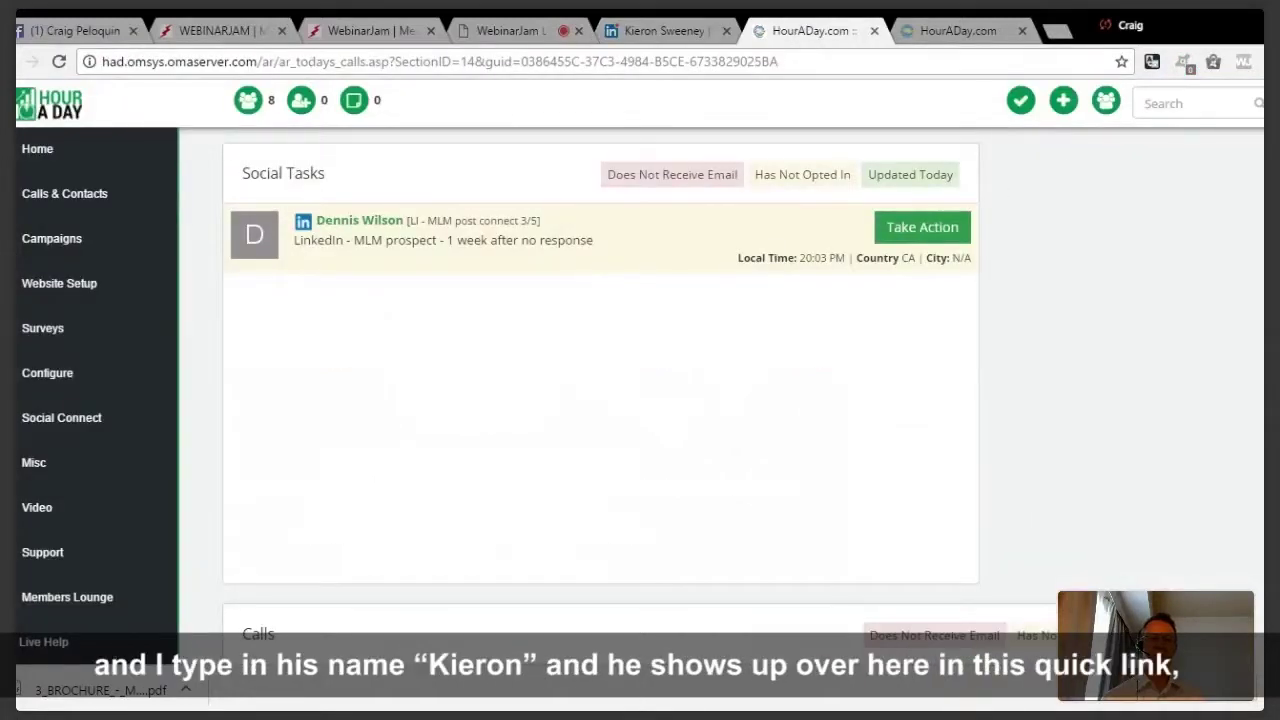
pyautogui.click(1195, 103)
pyautogui.write('k')
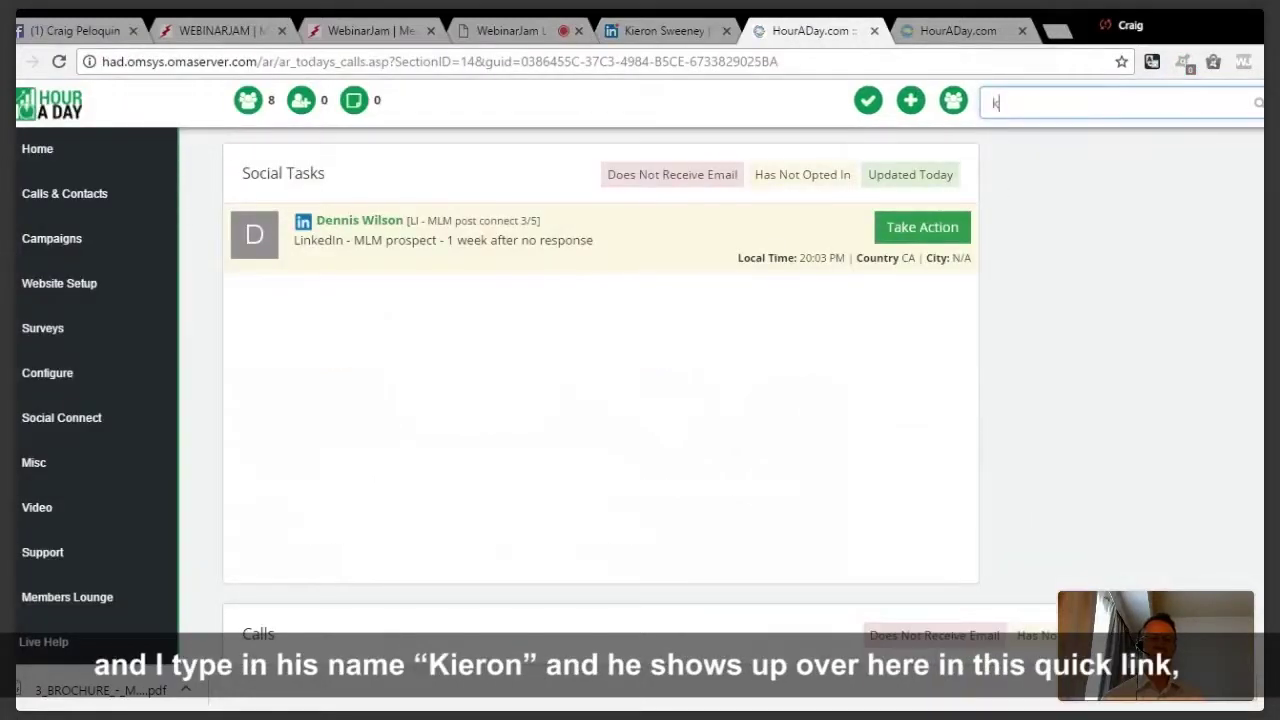
pyautogui.write('ier')
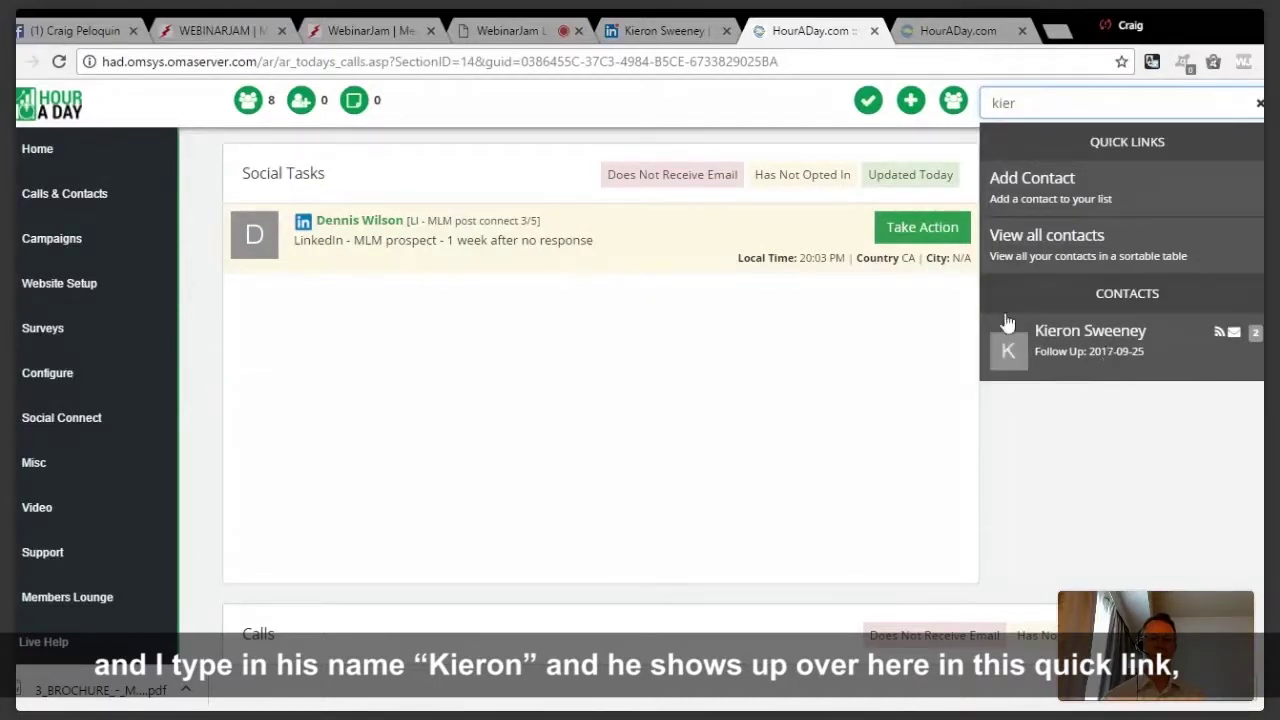
pyautogui.click(1103, 347)
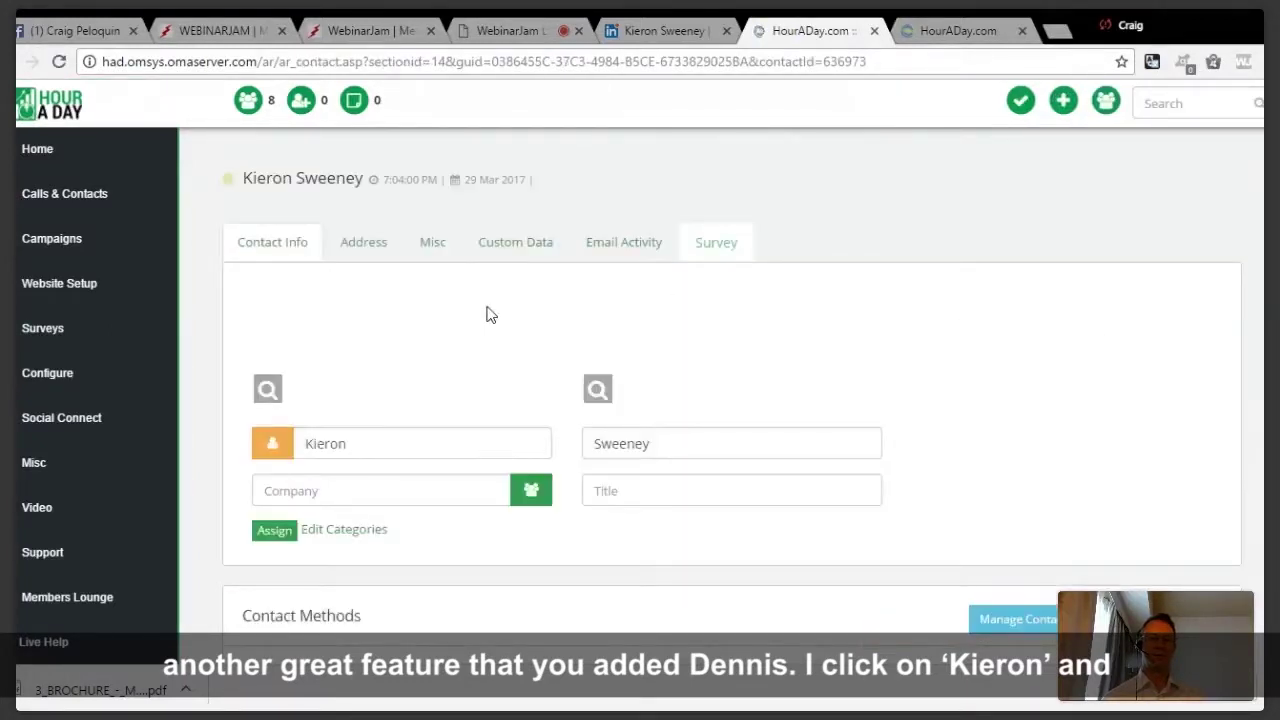
pyautogui.scroll(-2, 480, 309)
pyautogui.scroll(-1, 479, 304)
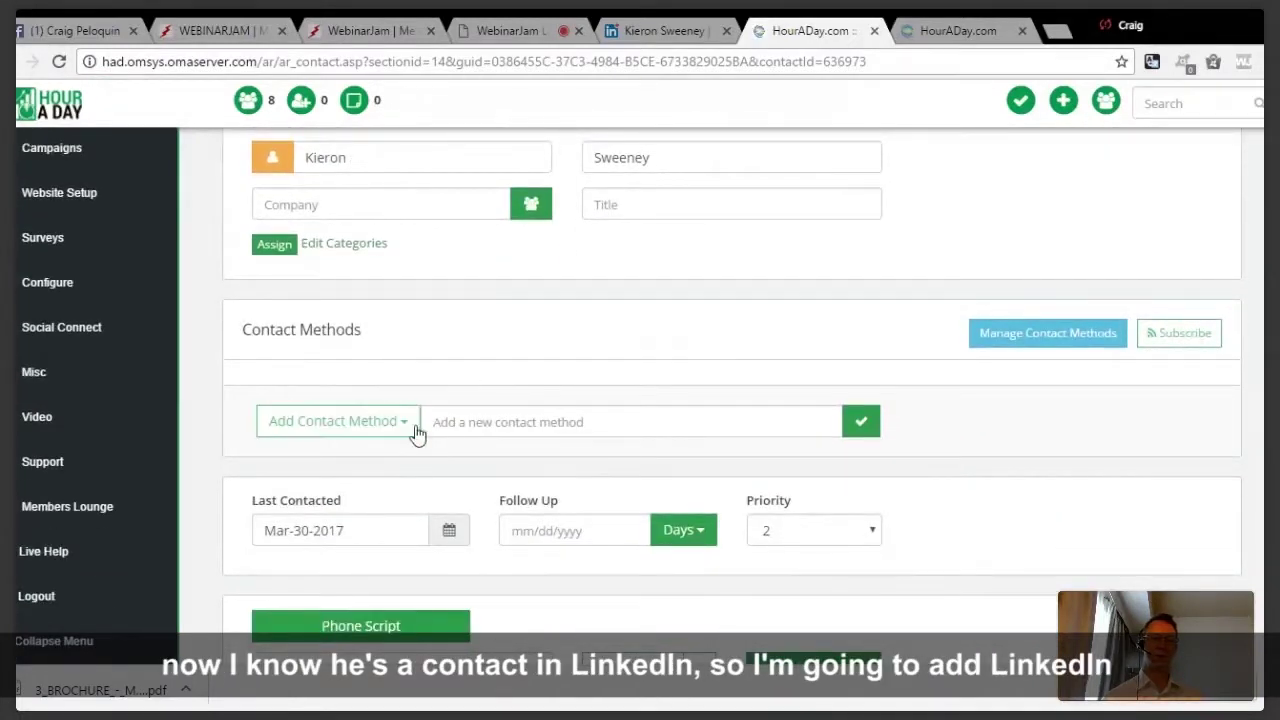
# - Add a LinkedIn contact method holding the pasted profile URL
pyautogui.click(410, 426)
pyautogui.scroll(-5, 397, 460)
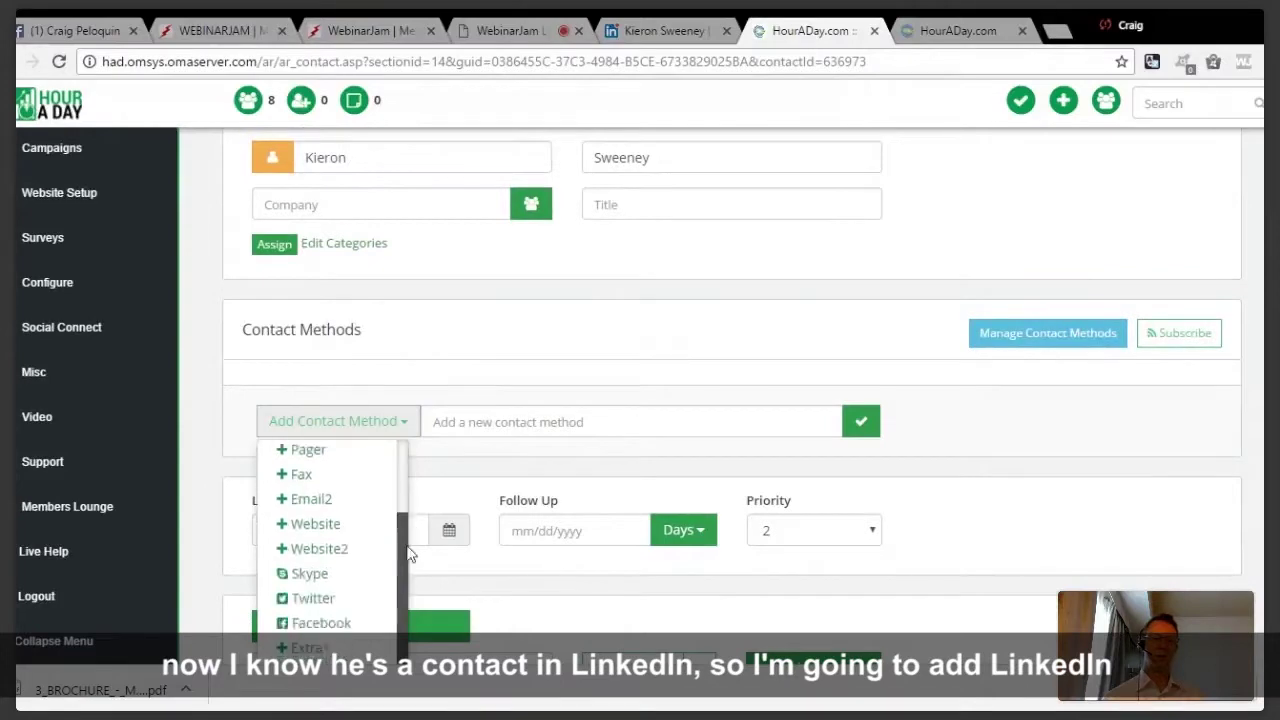
pyautogui.scroll(-2, 375, 597)
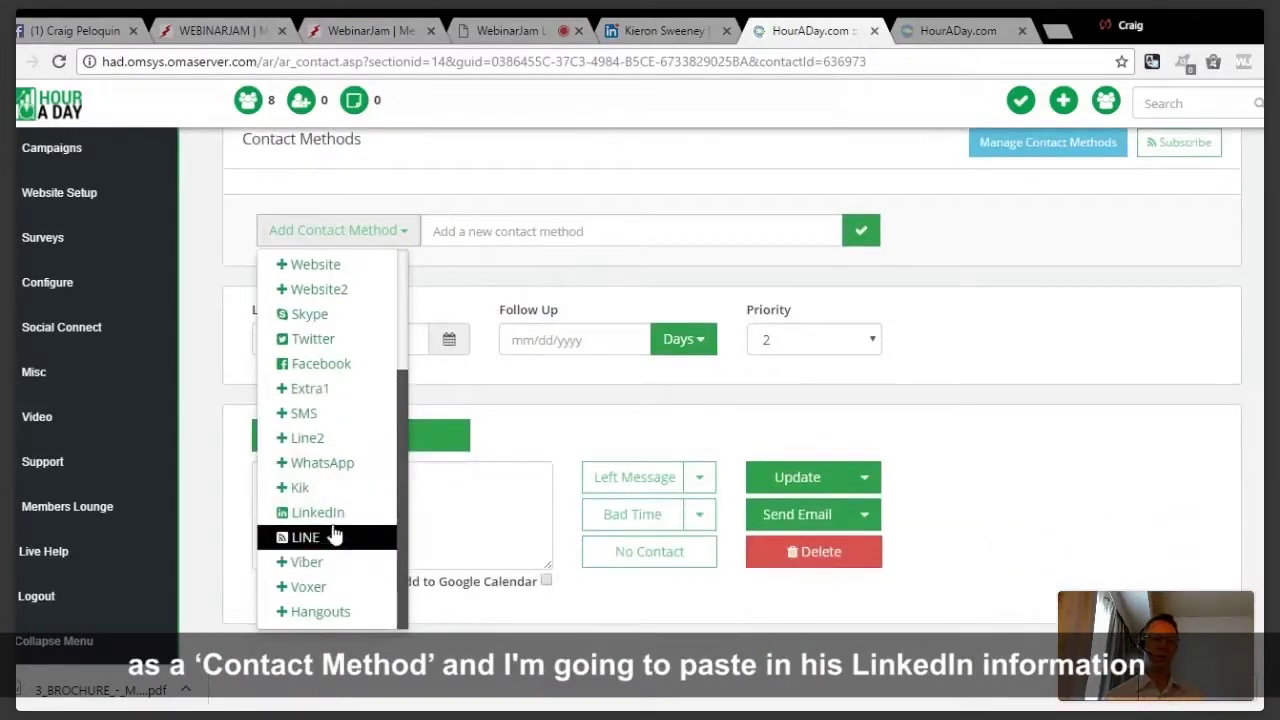
pyautogui.click(331, 531)
pyautogui.scroll(3, 546, 418)
pyautogui.click(546, 420)
pyautogui.hotkey('ctrl', 'v')
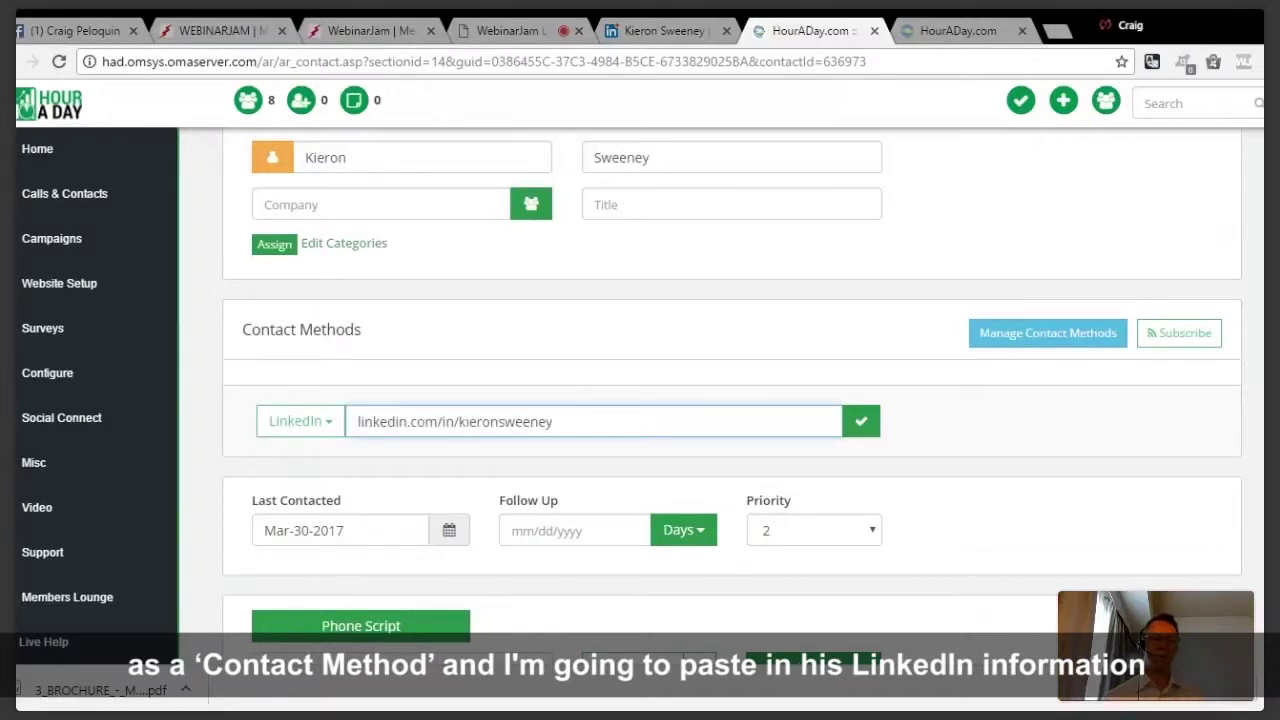
pyautogui.click(861, 421)
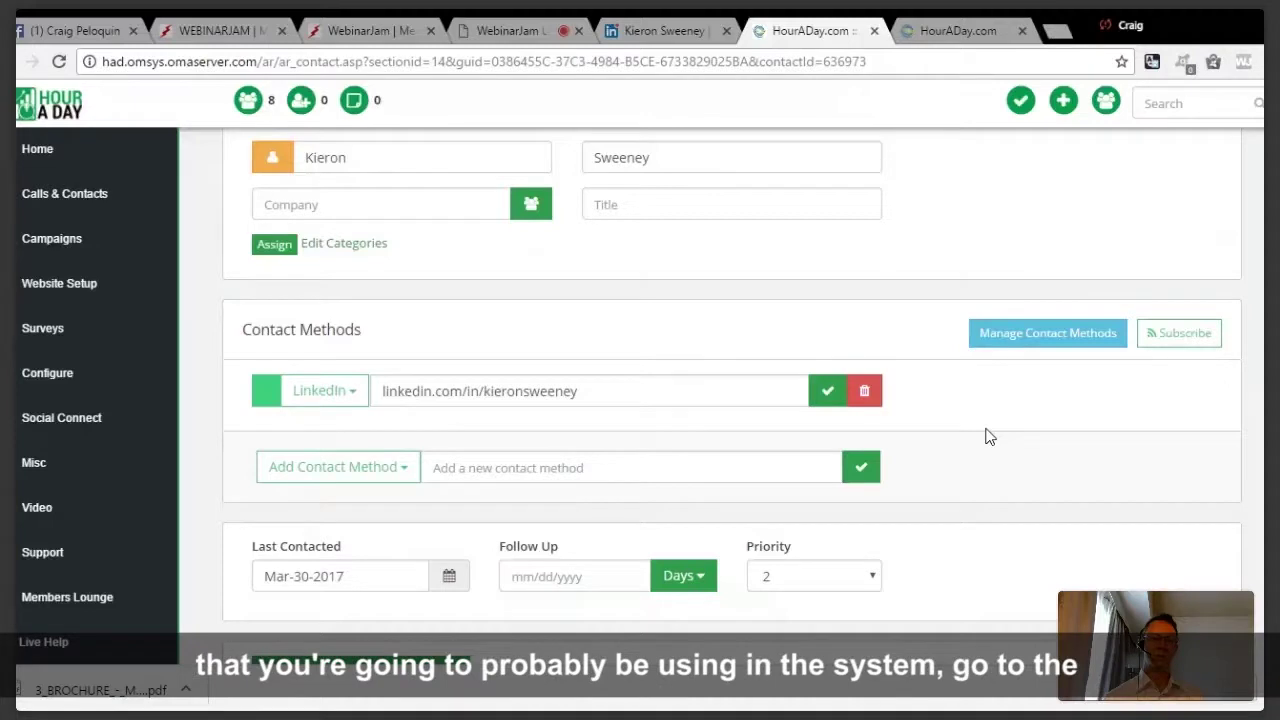
pyautogui.click(1046, 340)
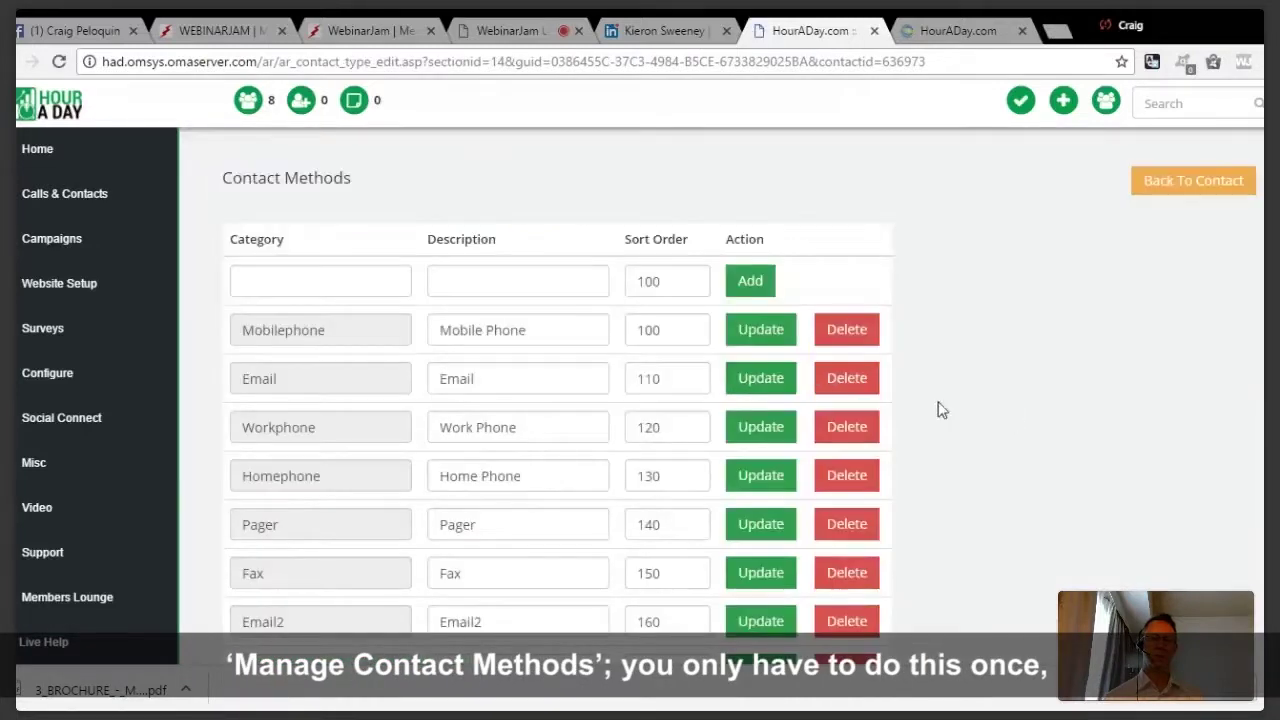
# - Change LinkedIn's contact-method sort order from 280 to 10
pyautogui.scroll(-2, 533, 467)
pyautogui.scroll(2, 533, 467)
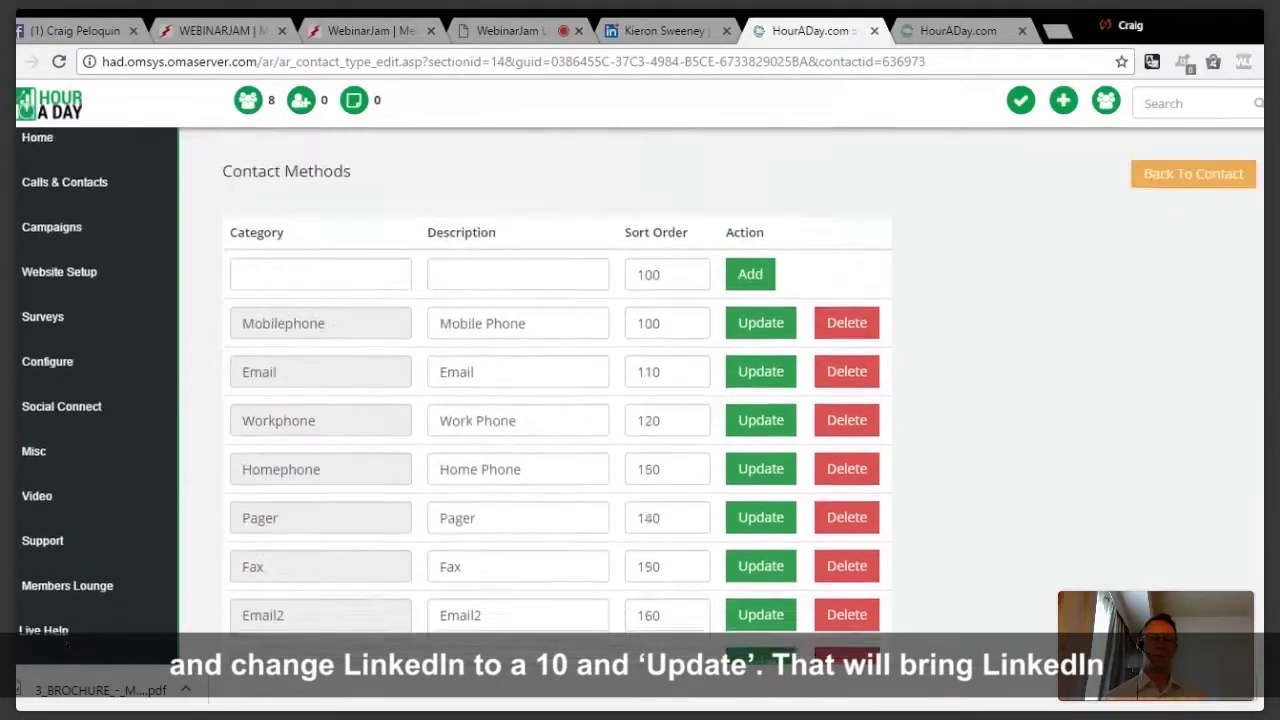
pyautogui.scroll(-3, 533, 467)
pyautogui.scroll(-5, 426, 505)
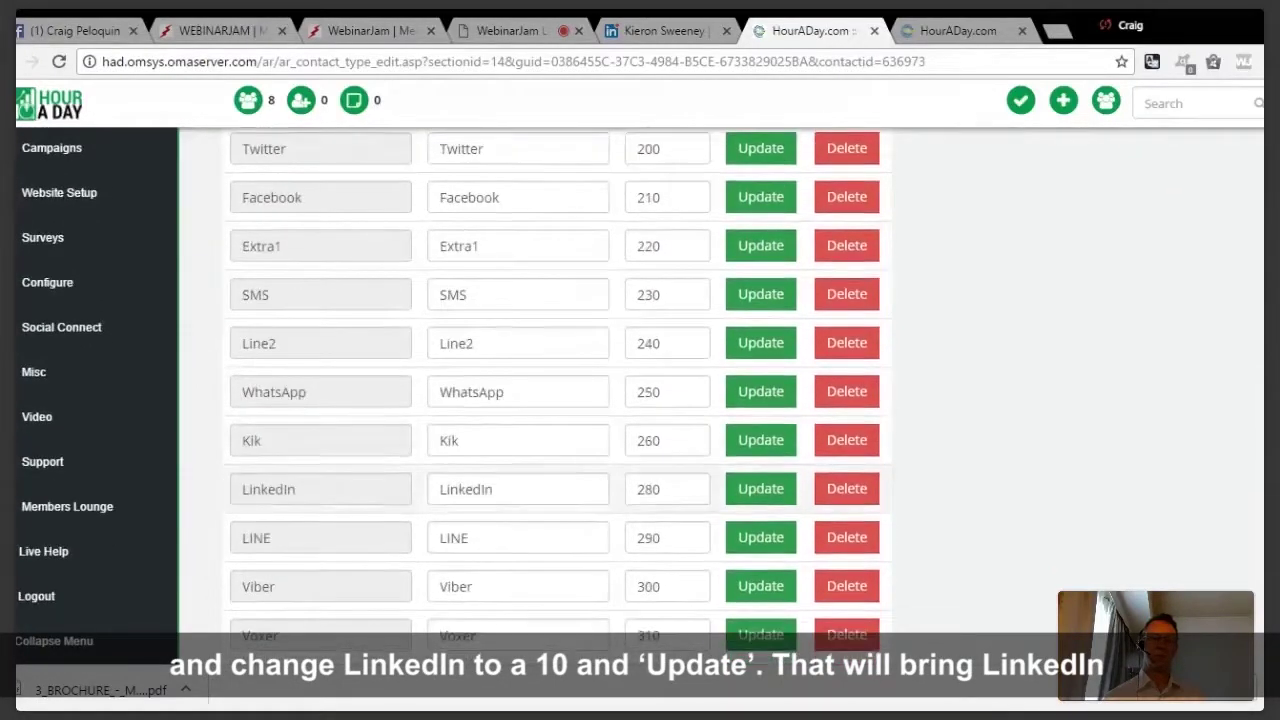
pyautogui.doubleClick(648, 412)
pyautogui.scroll(2, 648, 412)
pyautogui.scroll(5, 557, 396)
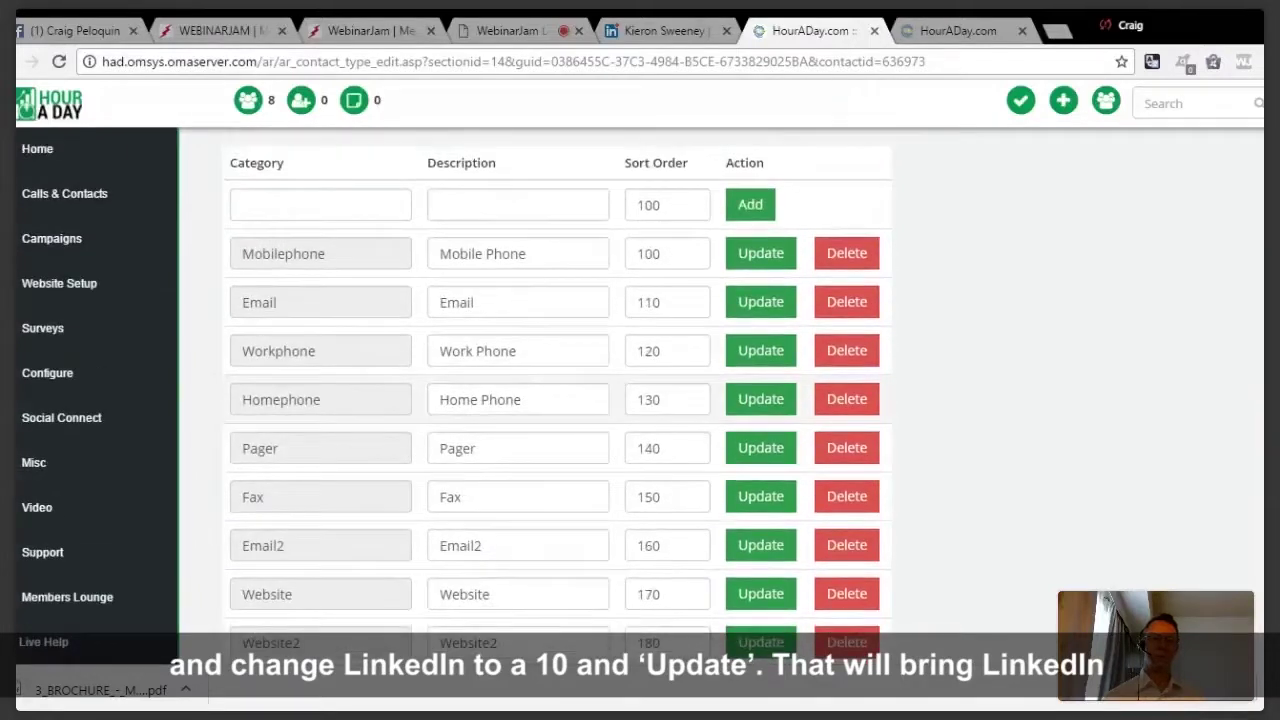
pyautogui.scroll(-6, 557, 396)
pyautogui.write('10')
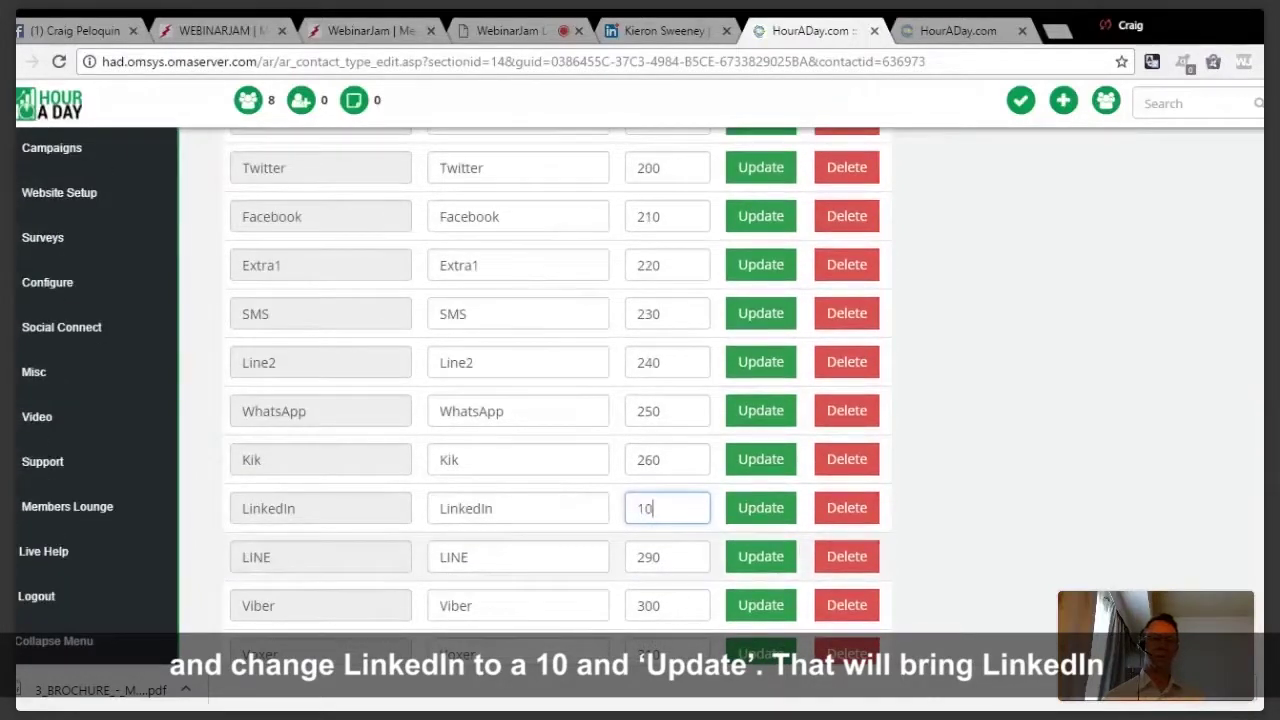
pyautogui.click(761, 519)
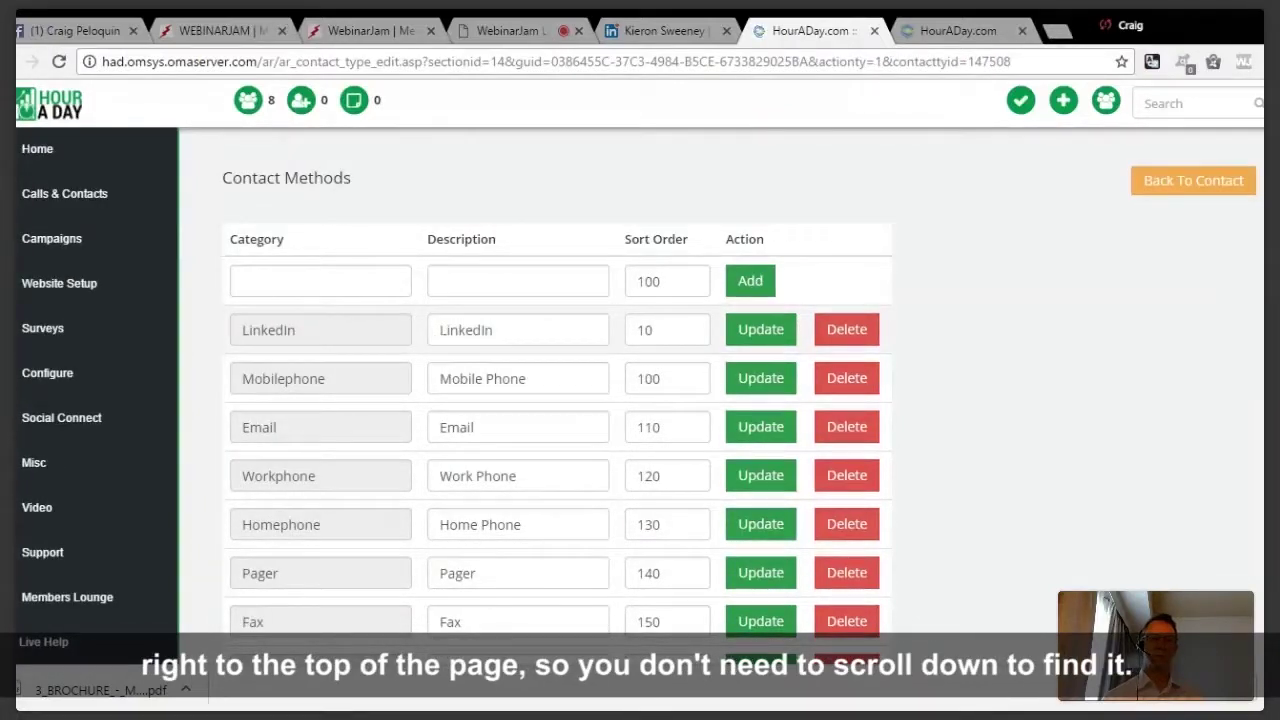
# - Subscribe the contact to the LI - MLM post connect : English series from their record
pyautogui.click(1176, 190)
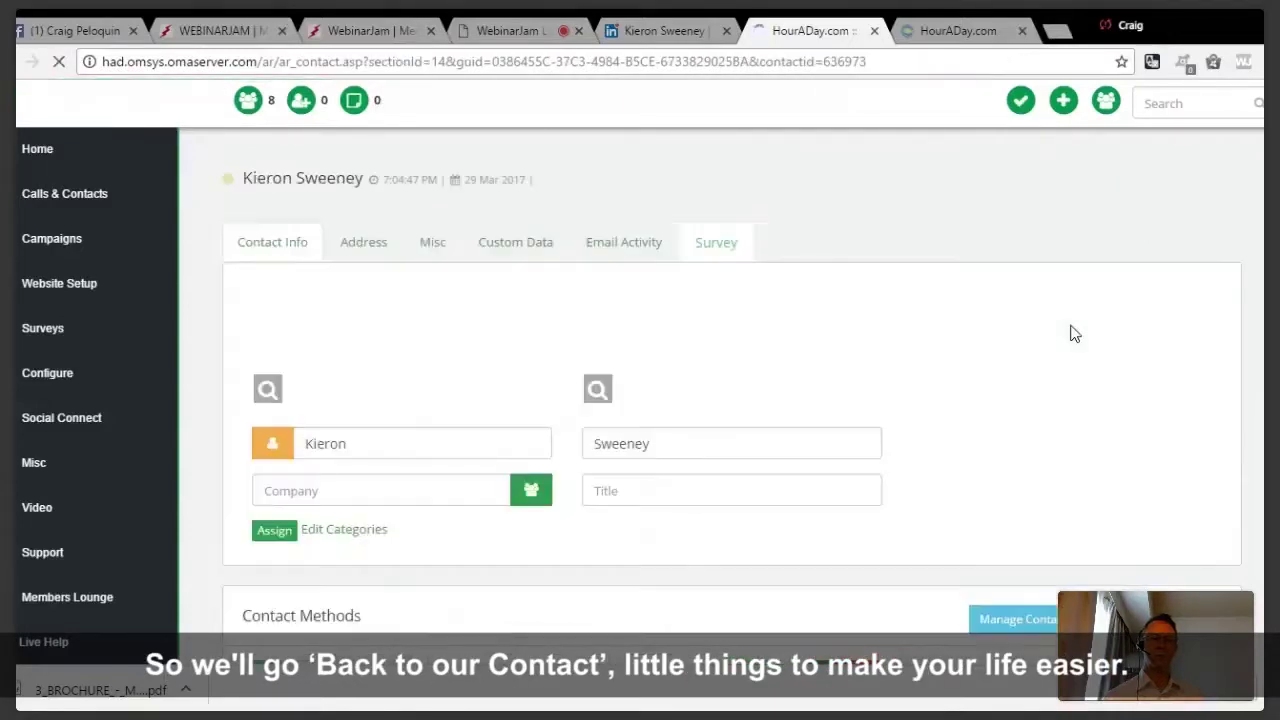
pyautogui.scroll(-3, 1071, 331)
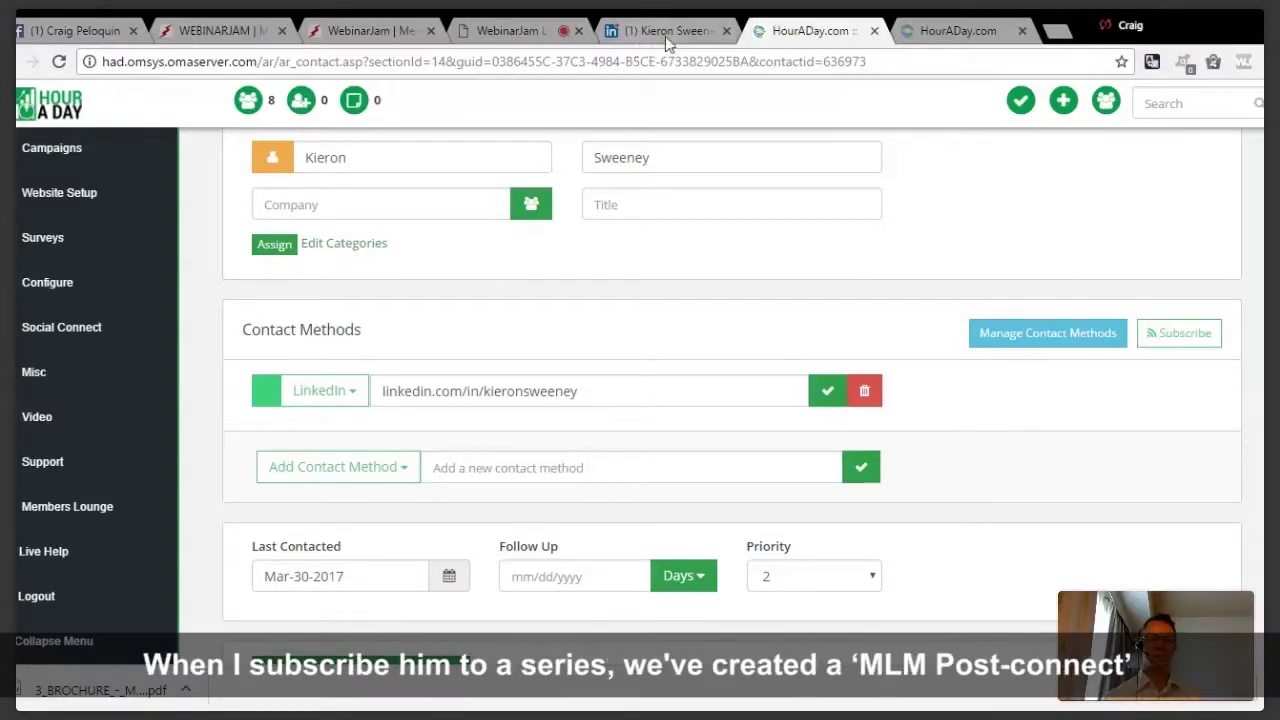
pyautogui.click(1178, 334)
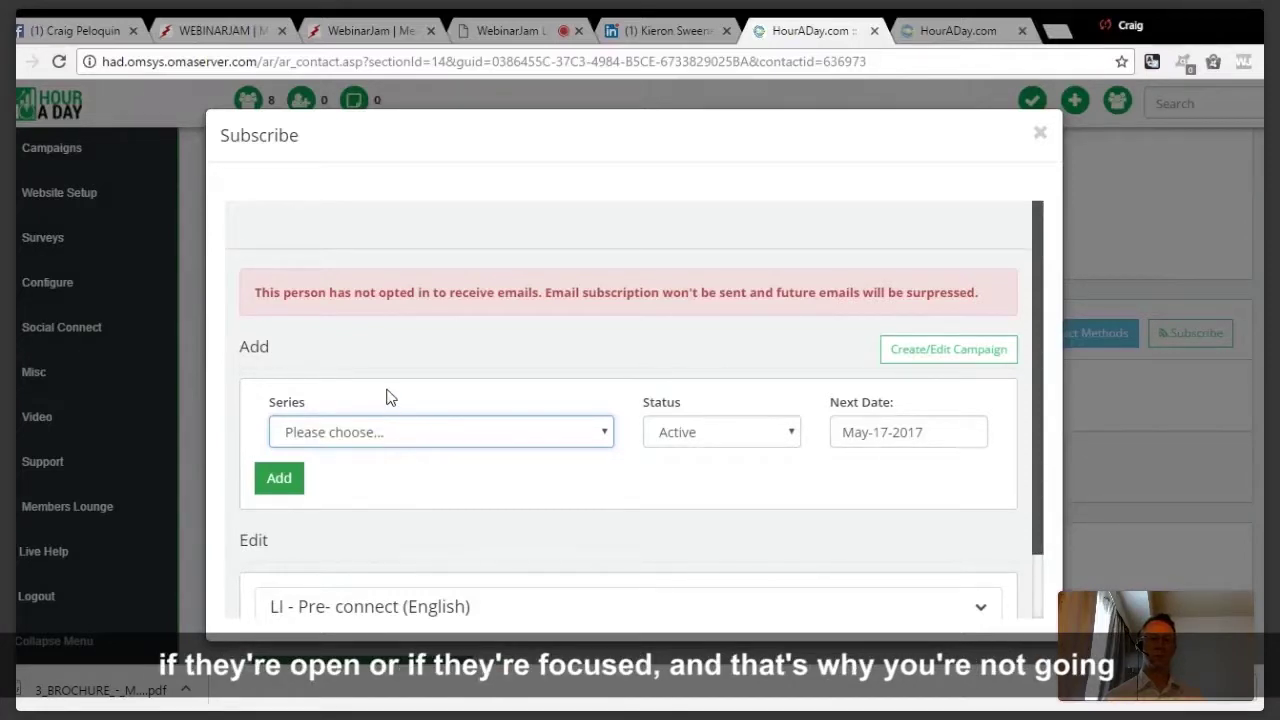
pyautogui.scroll(-1, 410, 430)
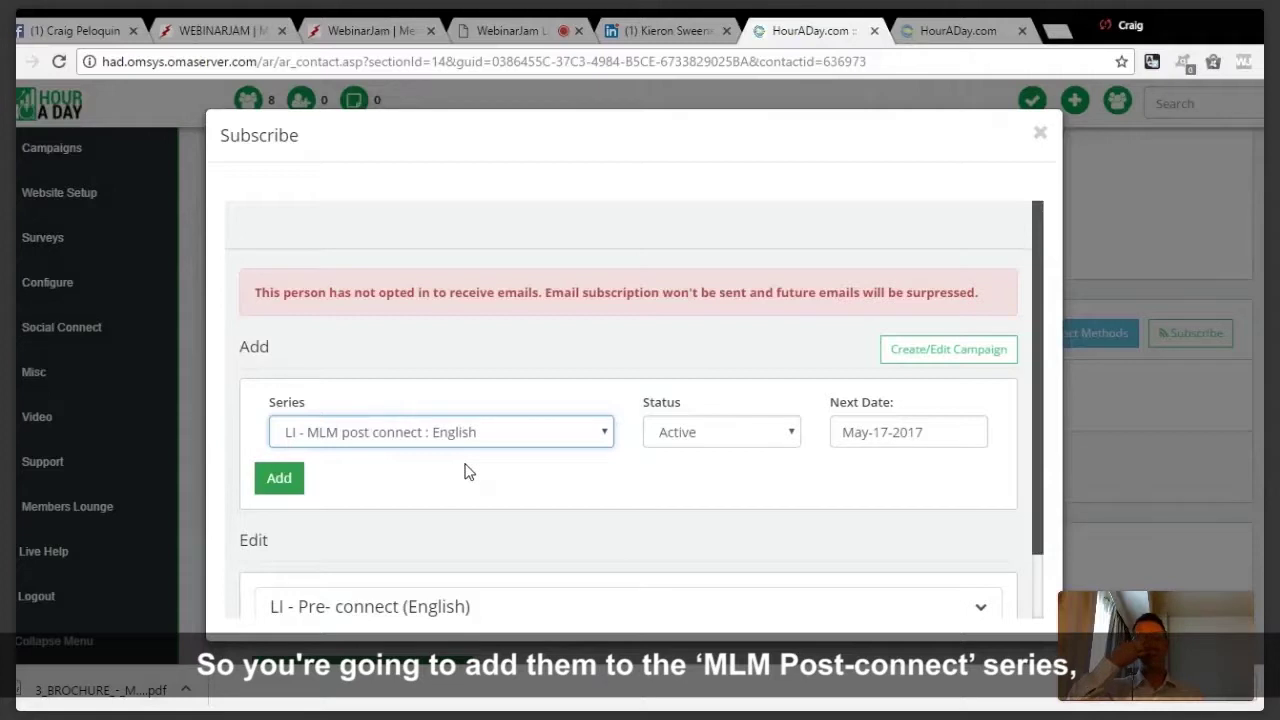
pyautogui.click(292, 484)
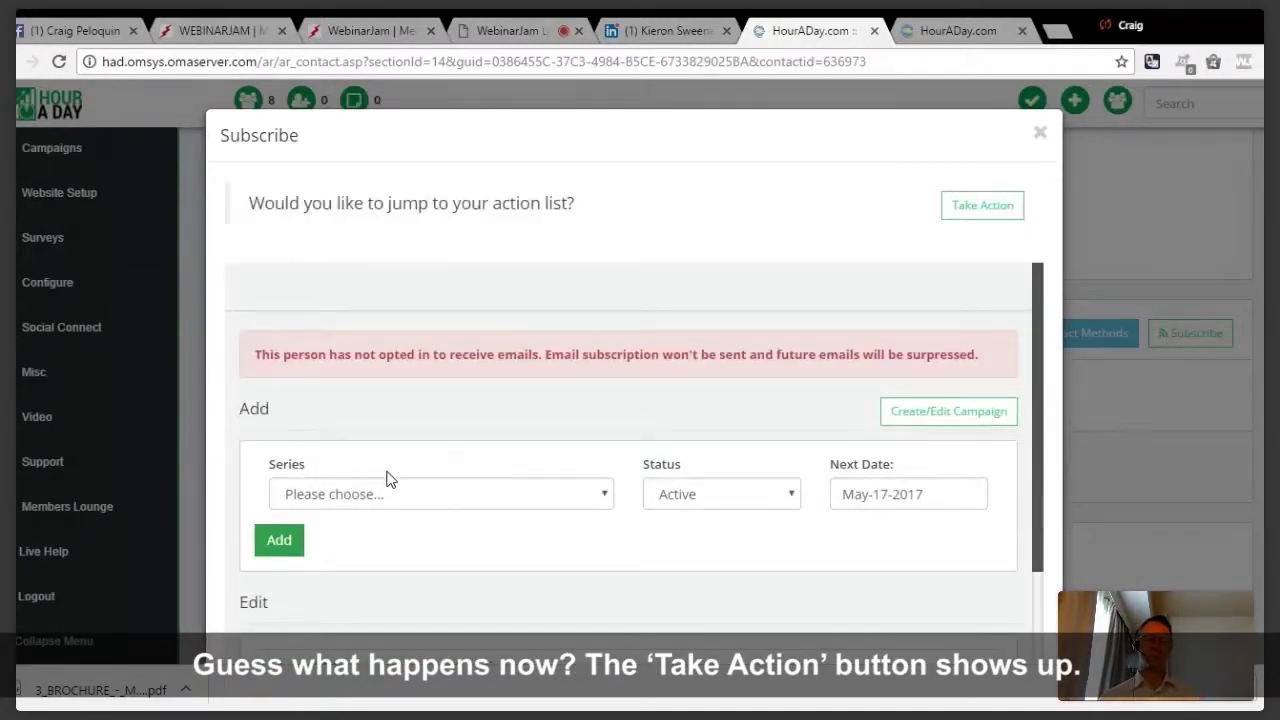
pyautogui.click(990, 208)
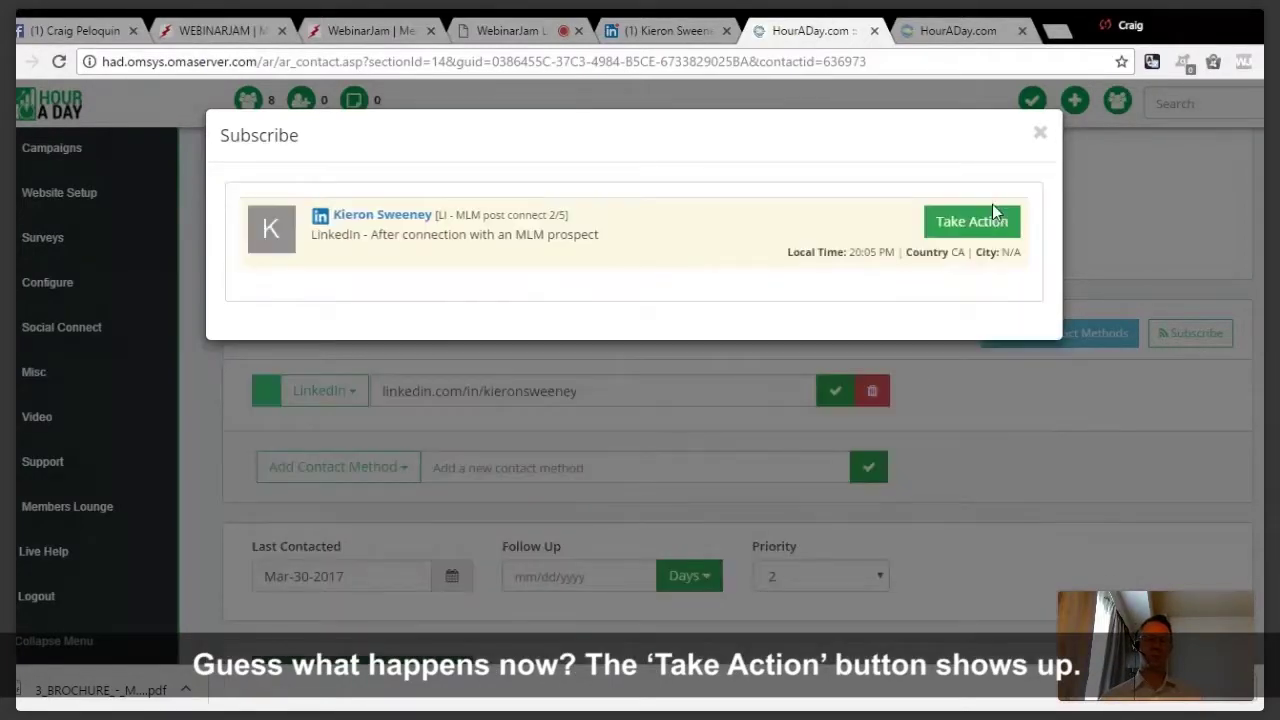
# - Copy the MLM polling follow-up message from the contact's task and return to their LinkedIn profile
pyautogui.click(972, 224)
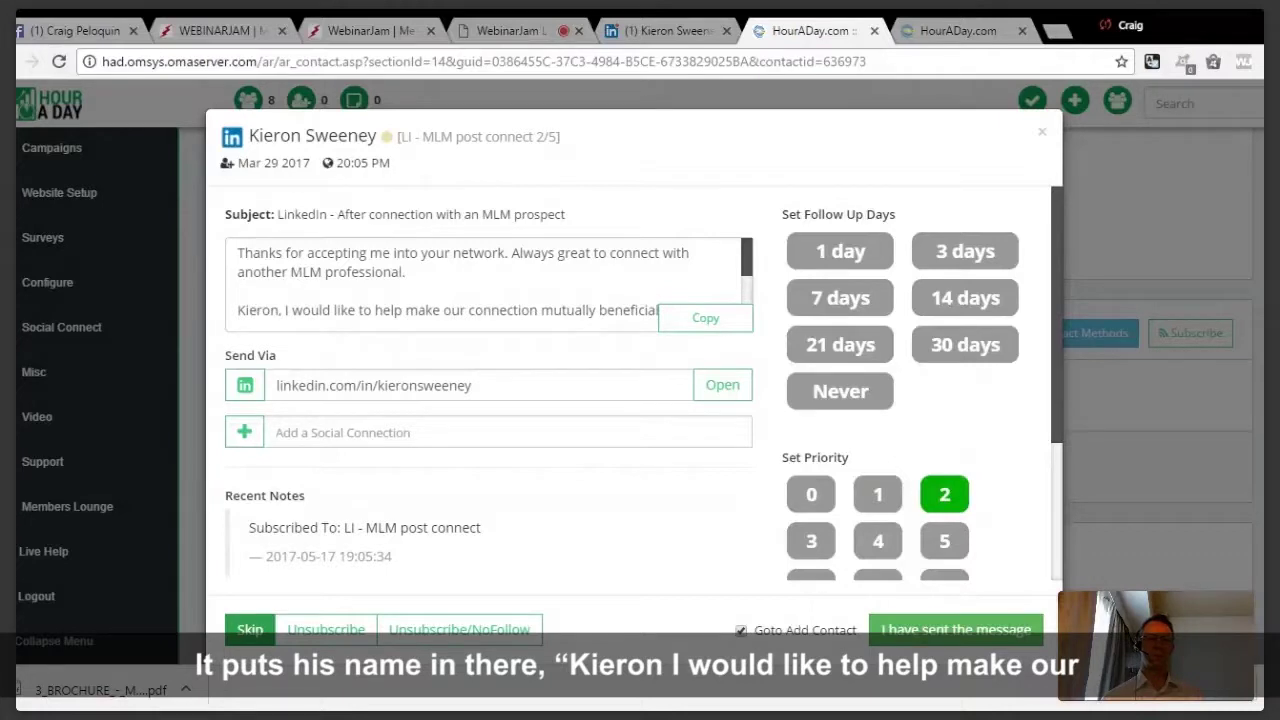
pyautogui.scroll(-2, 489, 283)
pyautogui.scroll(2, 489, 283)
pyautogui.scroll(-3, 489, 283)
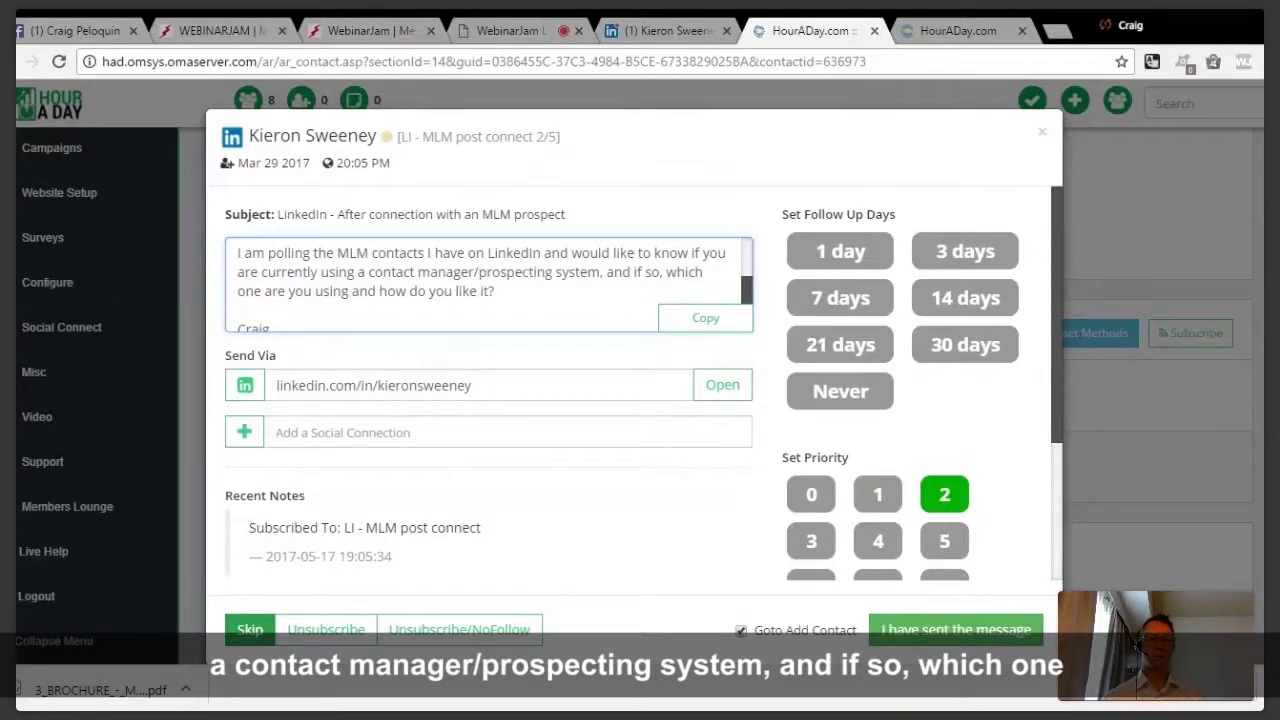
pyautogui.scroll(-1, 488, 285)
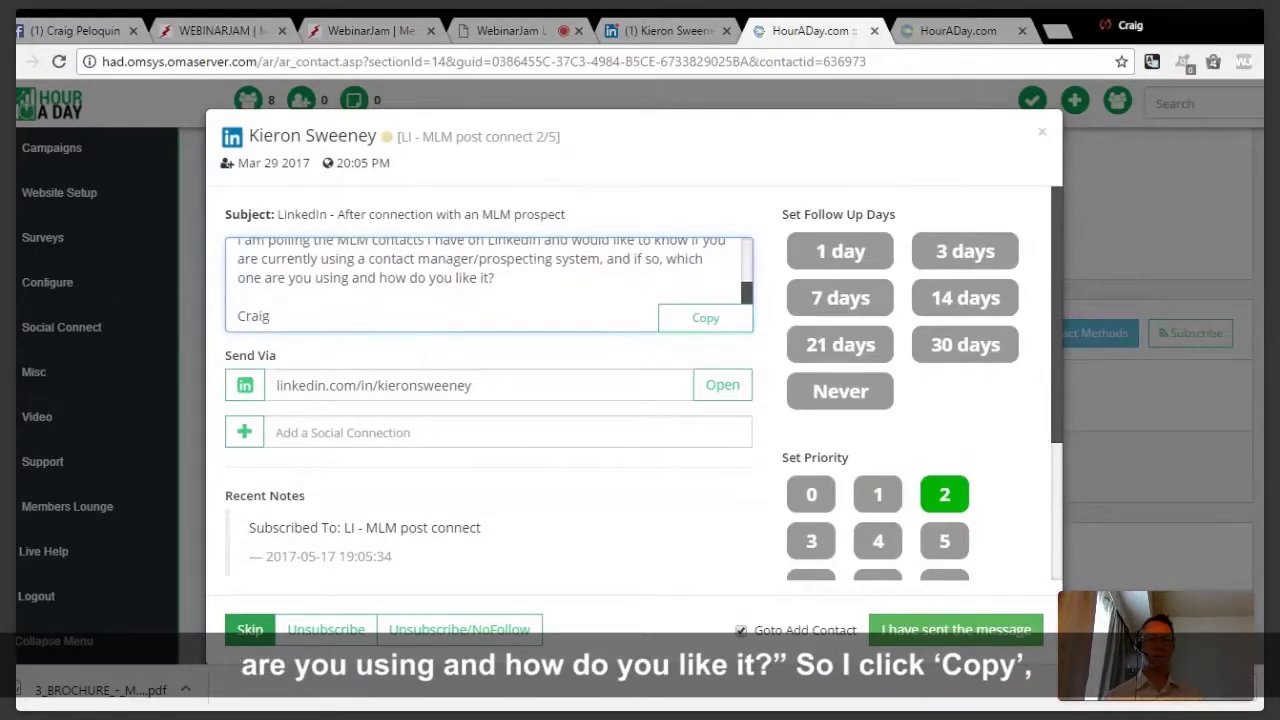
pyautogui.click(707, 325)
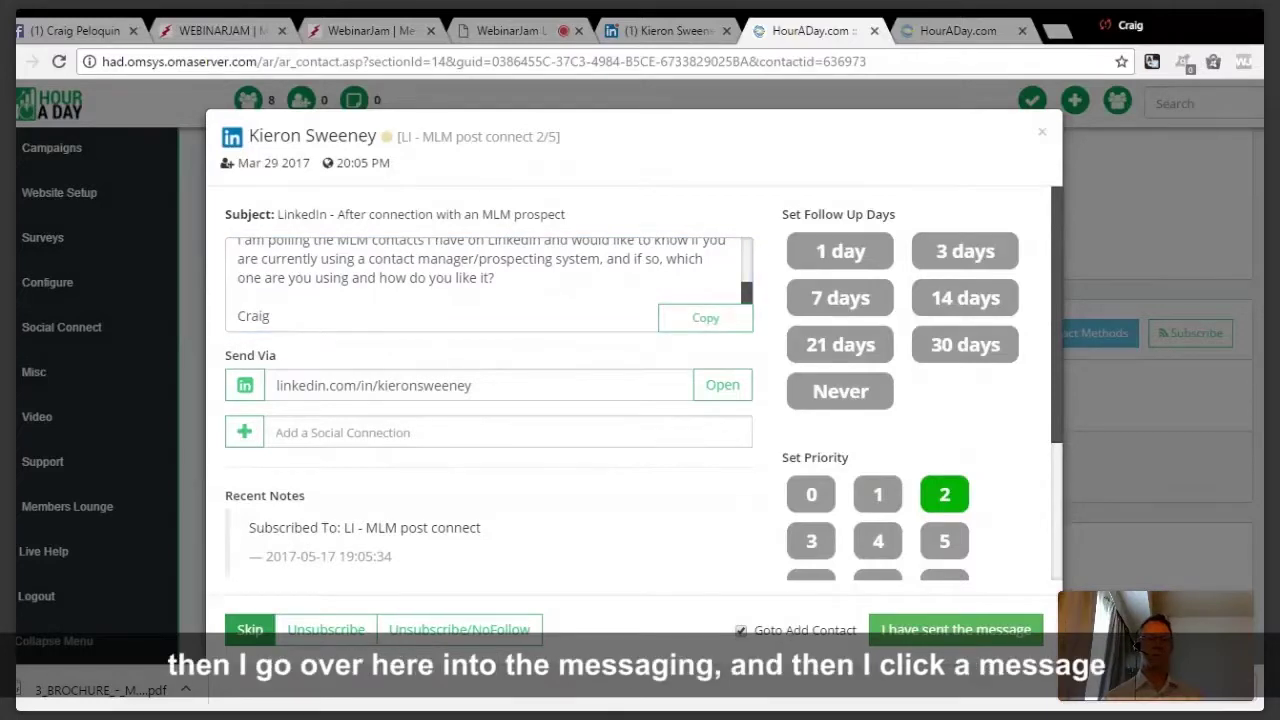
pyautogui.click(660, 31)
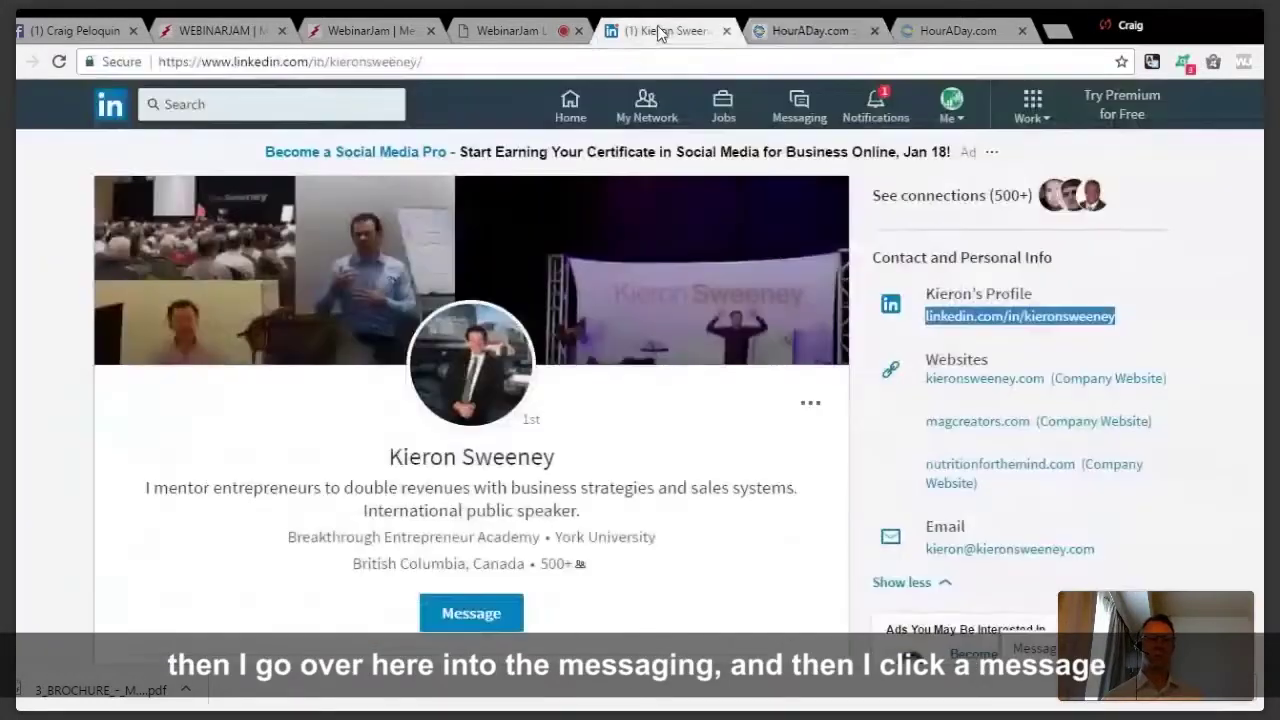
# - Paste the follow-up text into a new LinkedIn message to the contact and minimize the draft
pyautogui.click(471, 613)
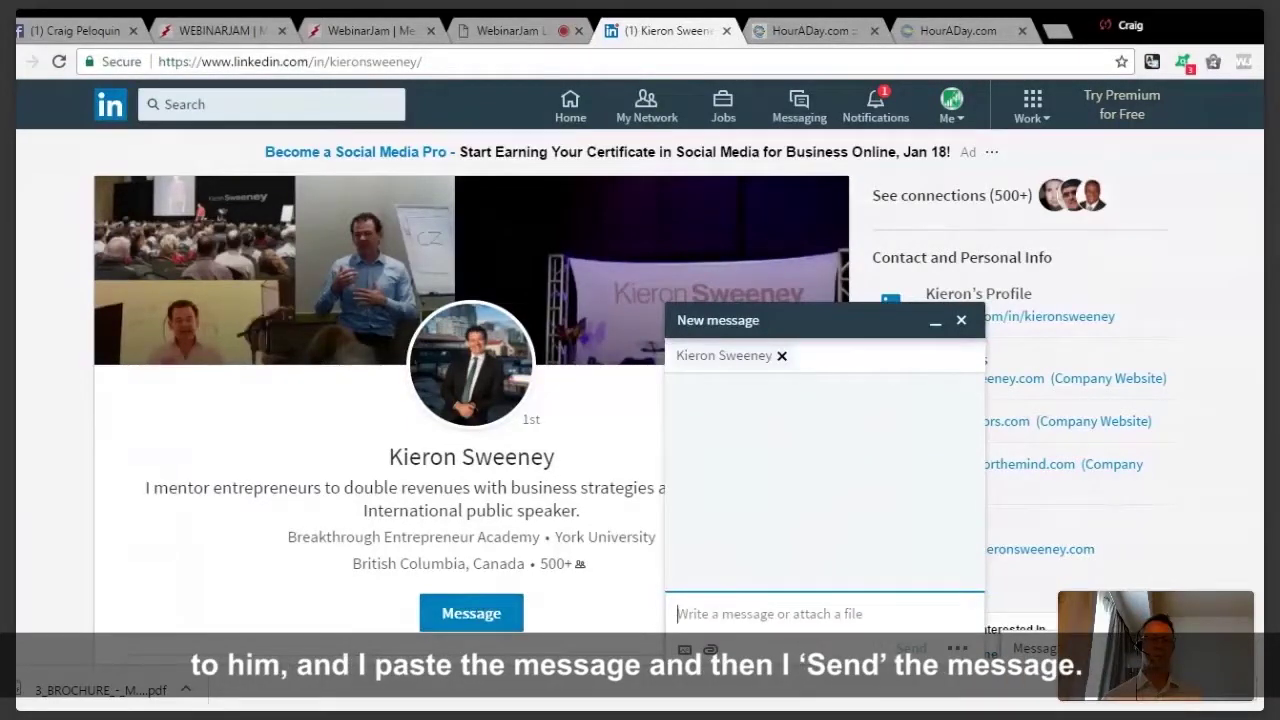
pyautogui.hotkey('ctrl', 'v')
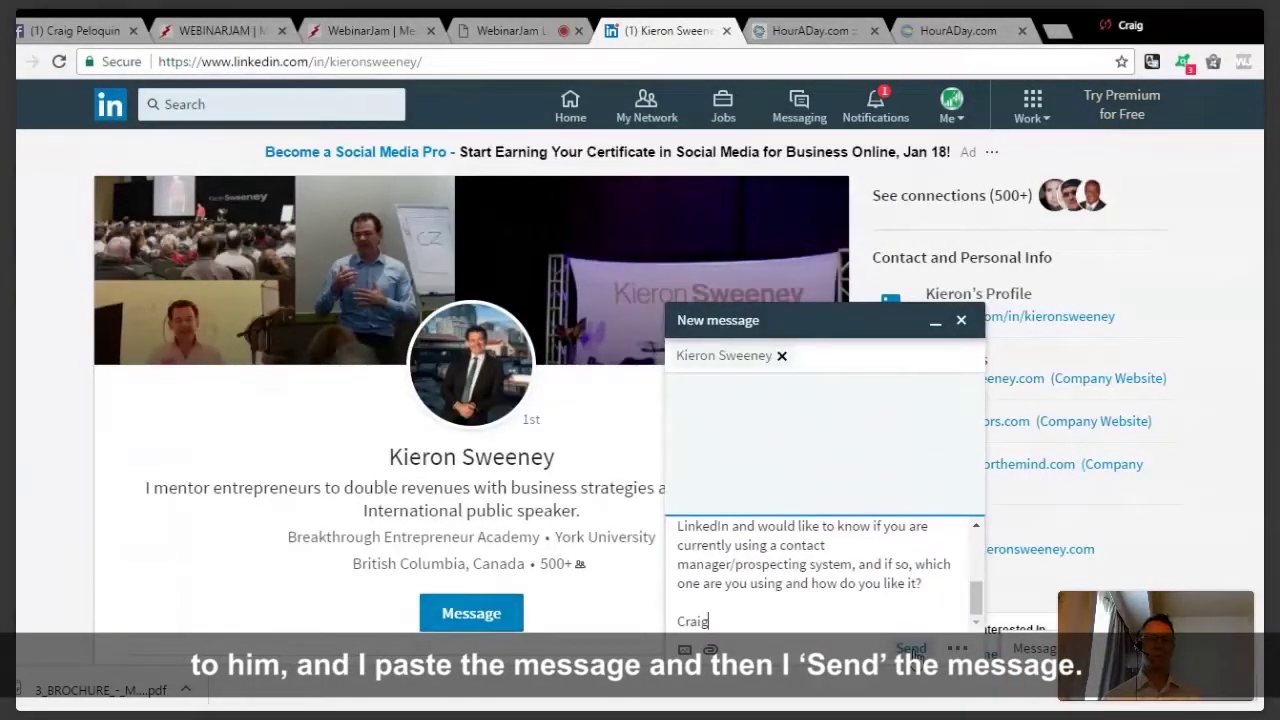
pyautogui.click(934, 327)
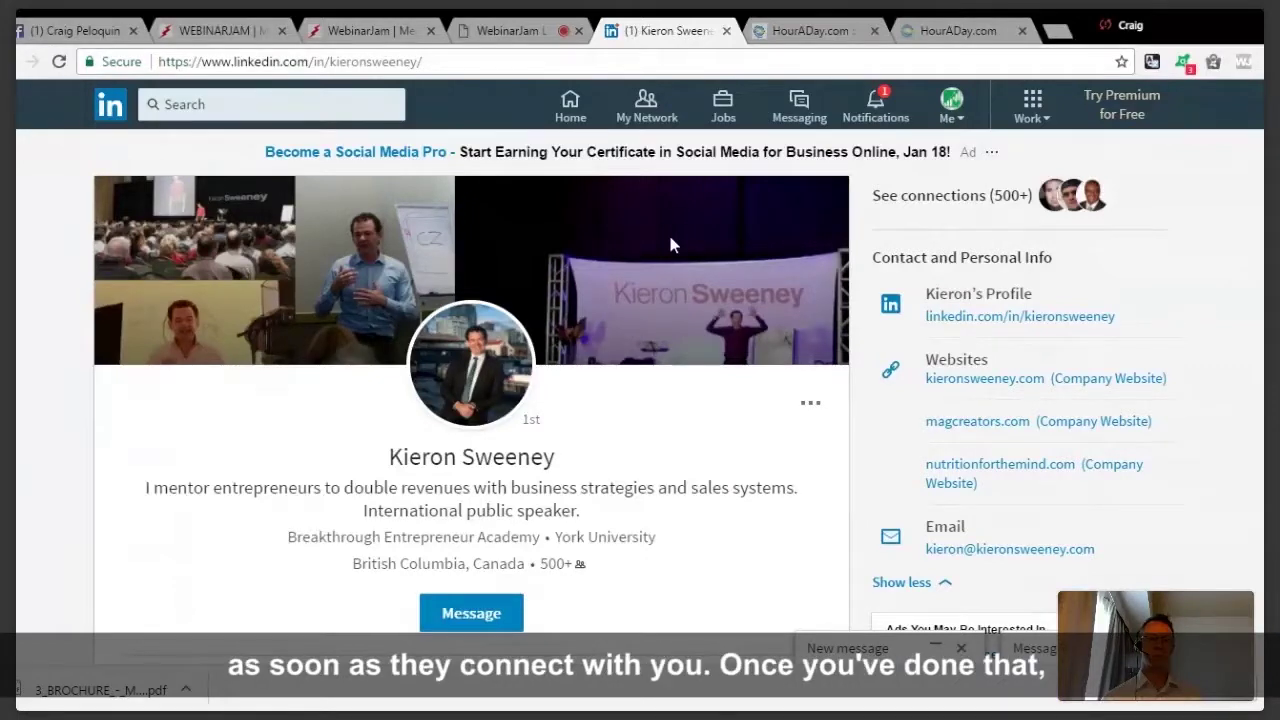
pyautogui.click(790, 30)
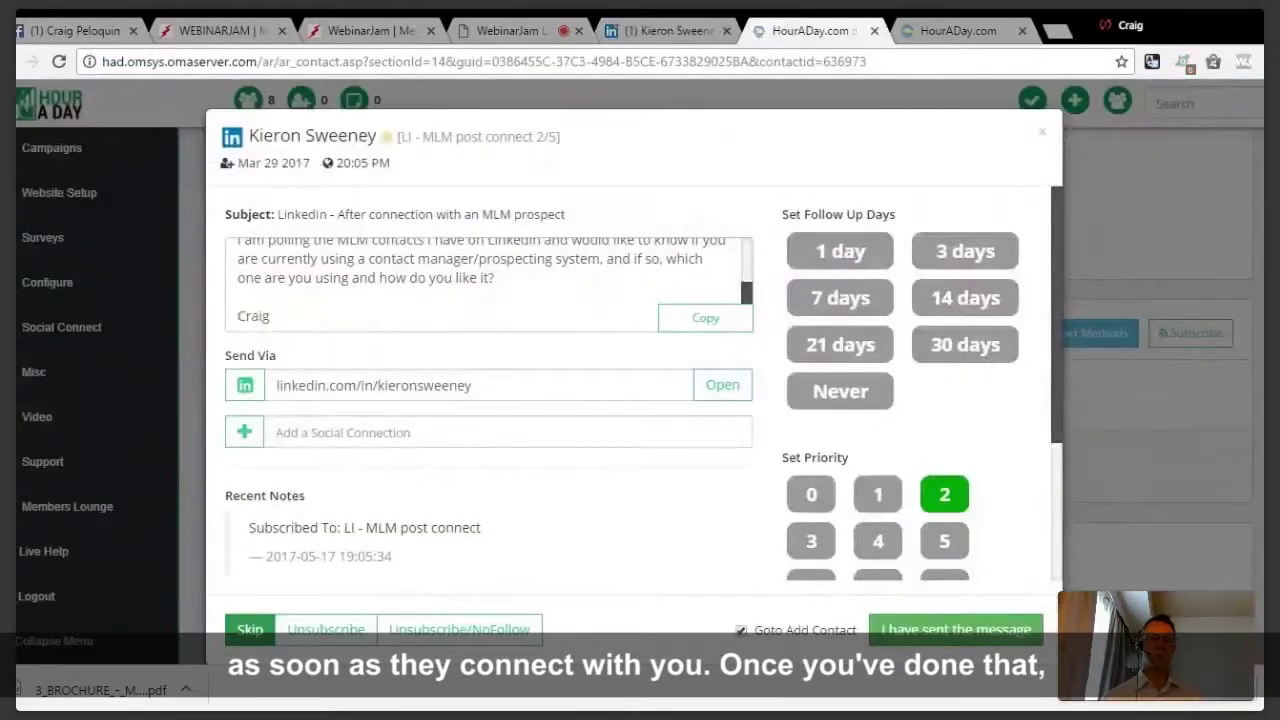
# - Mark the follow-up message as sent without going to Add Contact, bringing up the post connect 3/5 task
pyautogui.click(741, 631)
pyautogui.click(943, 630)
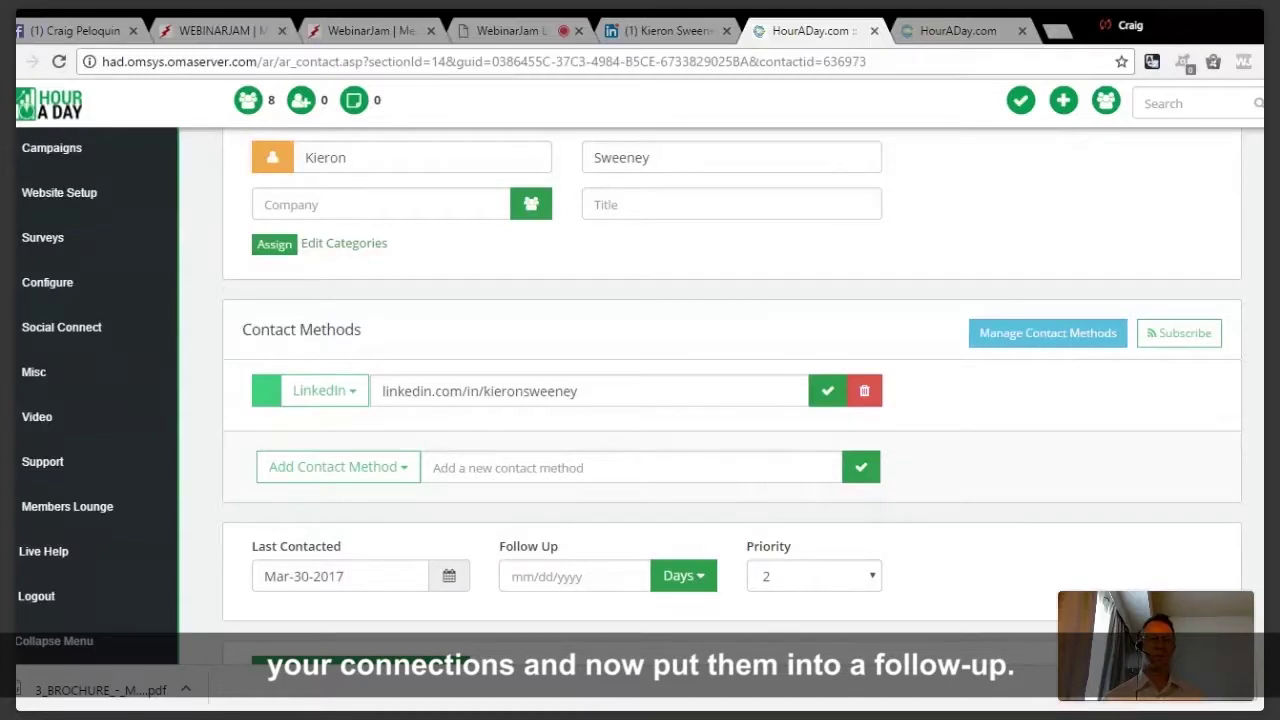
pyautogui.scroll(3, 826, 280)
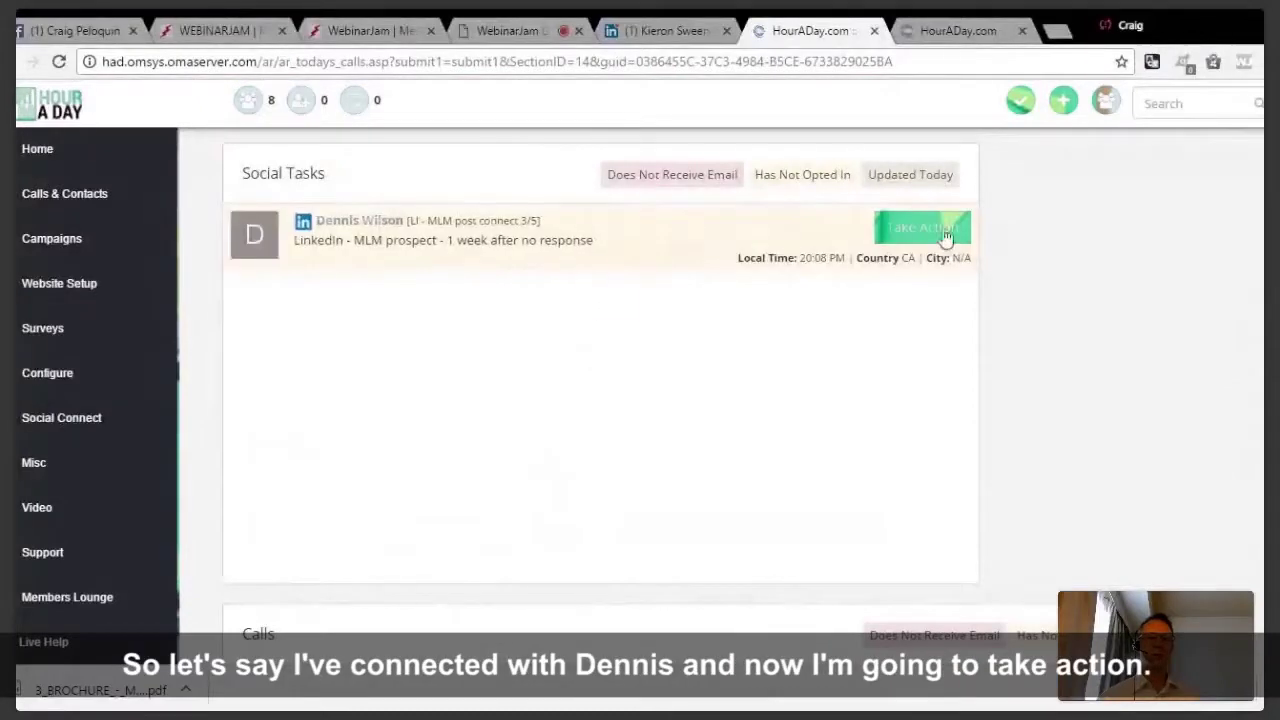
# - Transfer the next contact from the MLM series into LI - Product post connect and reopen its task
pyautogui.click(927, 237)
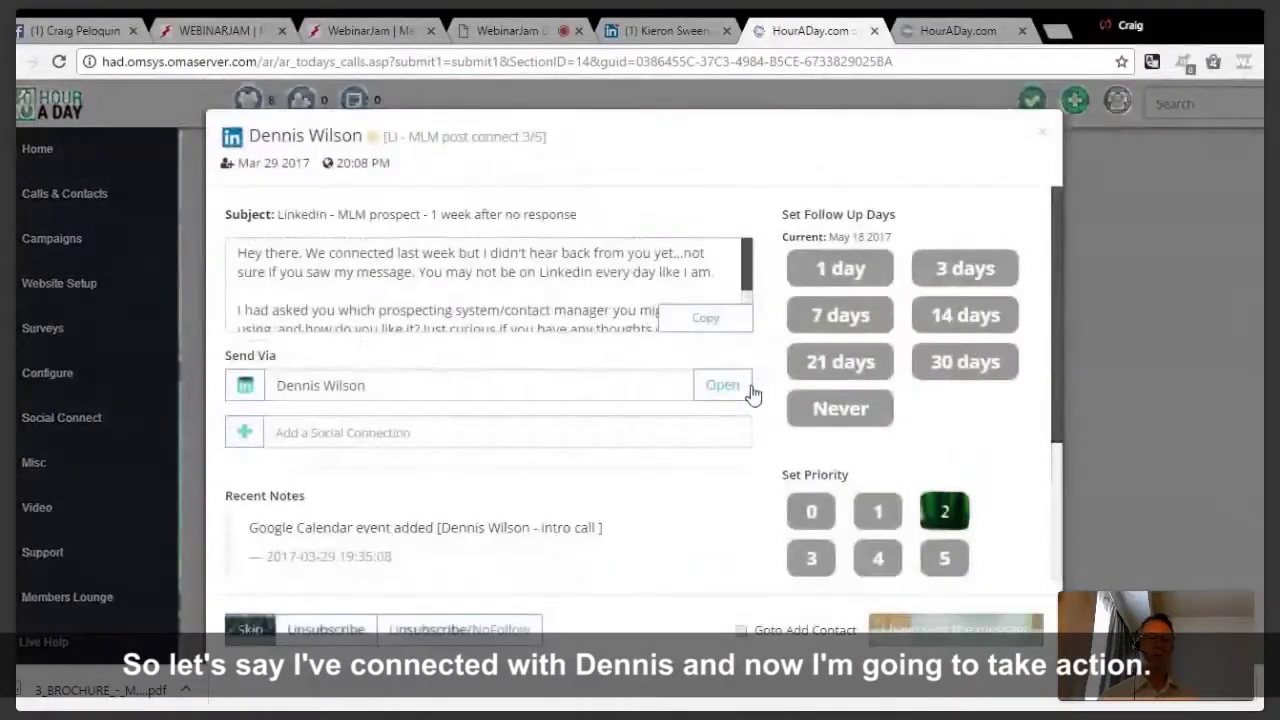
pyautogui.scroll(-2, 617, 372)
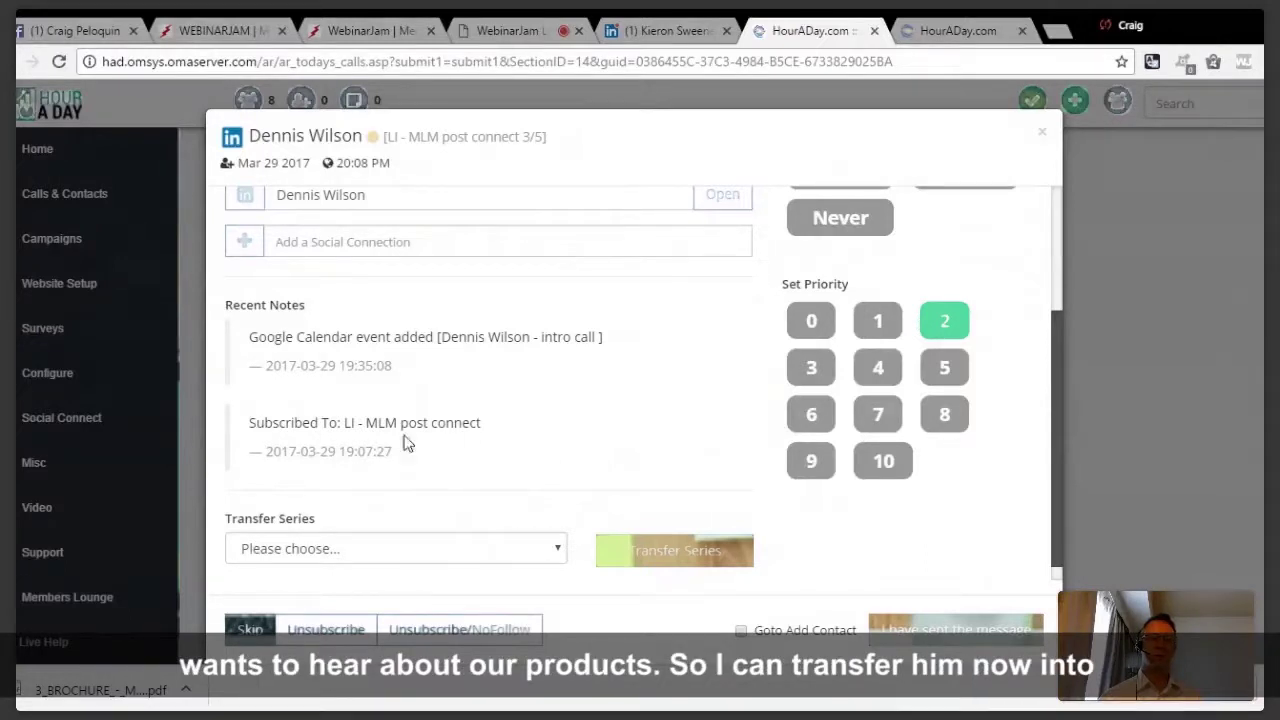
pyautogui.click(560, 548)
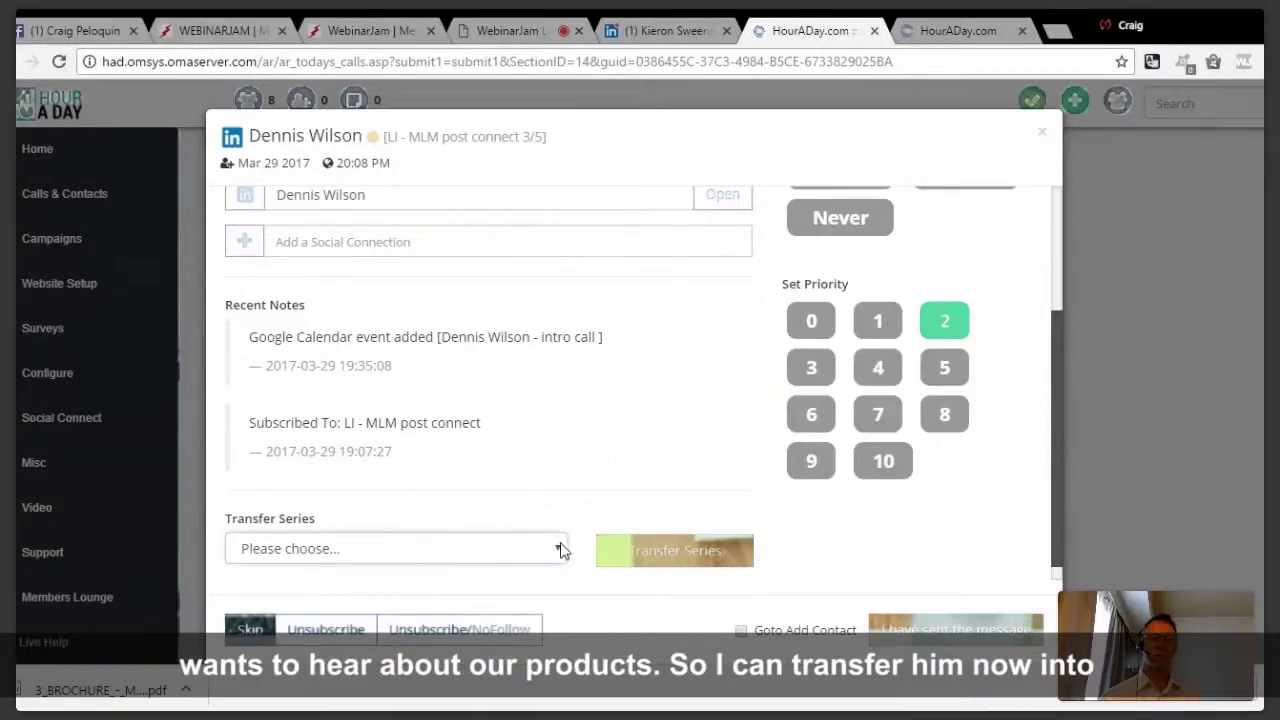
pyautogui.click(430, 528)
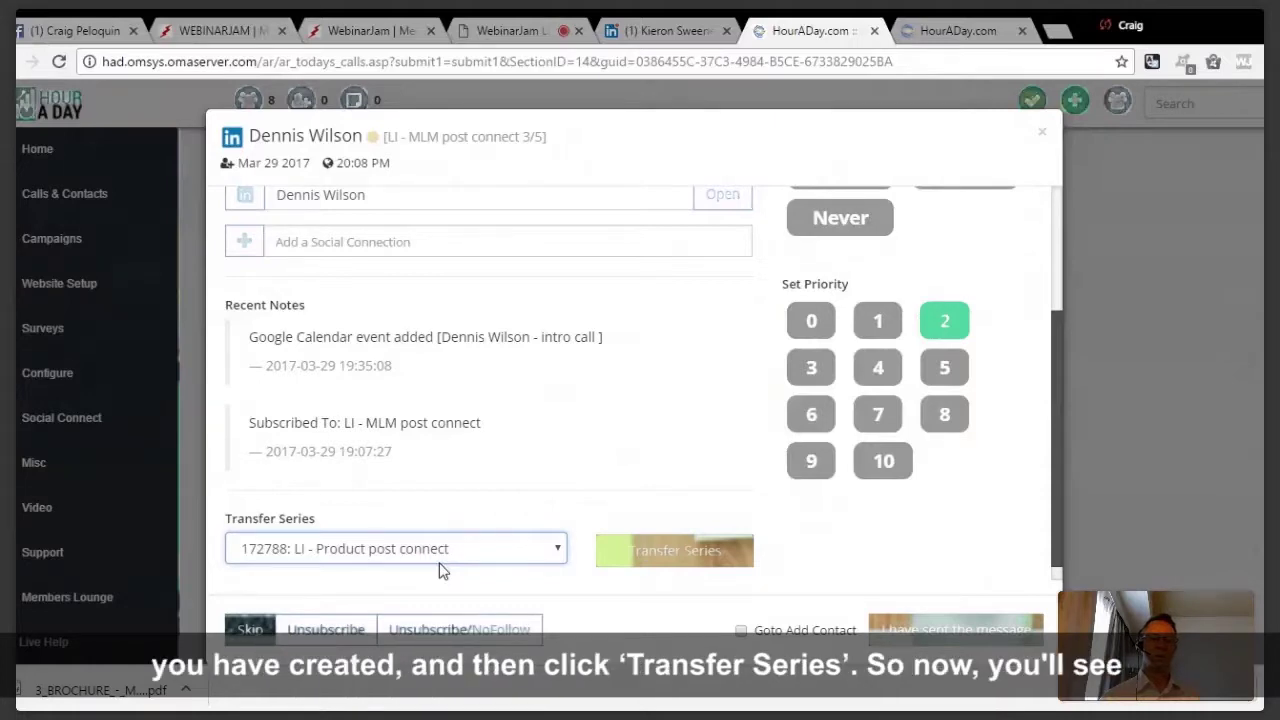
pyautogui.click(657, 558)
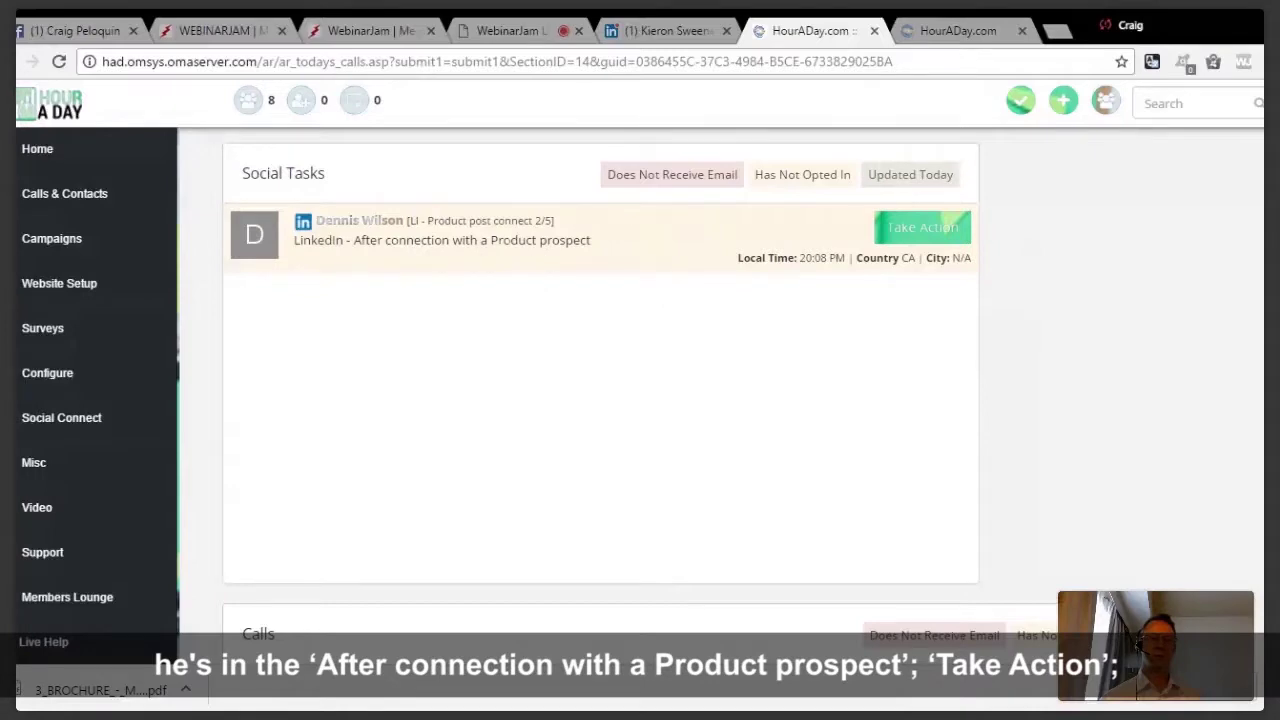
pyautogui.click(922, 227)
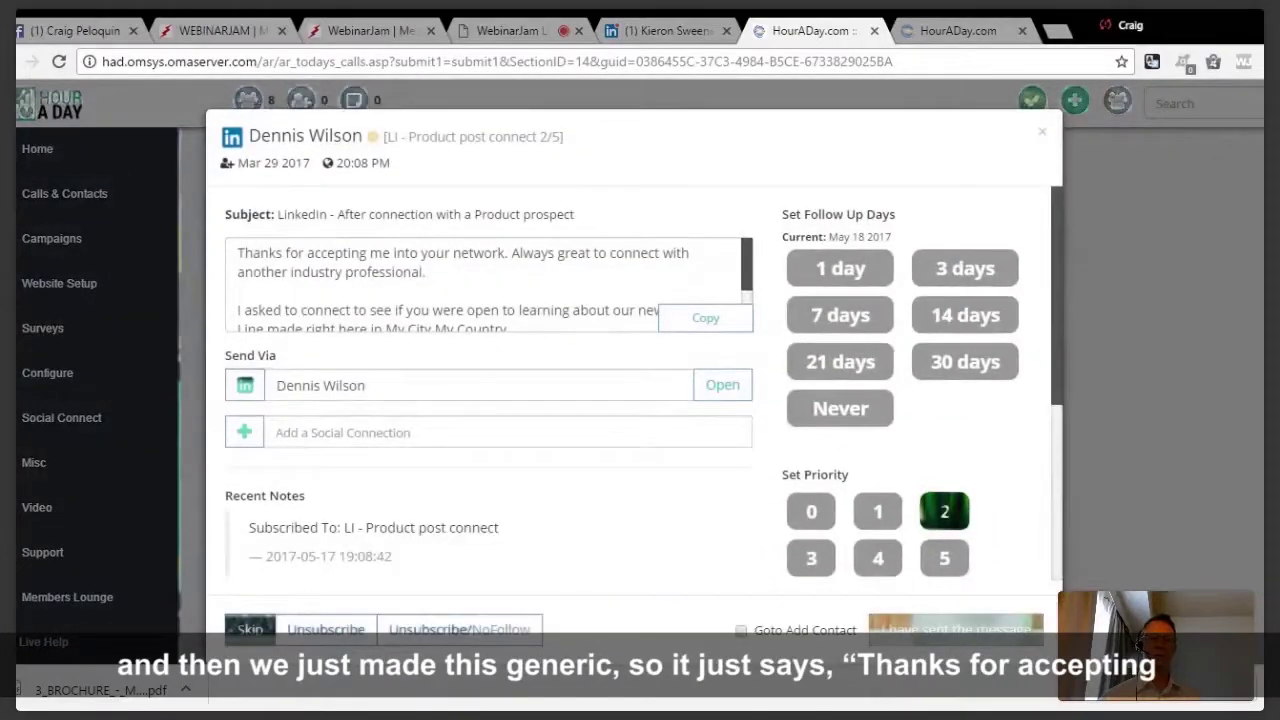
# - Delete the thank-you opening lines from the Product post connect 2/5 message and copy the rest
pyautogui.scroll(-2, 490, 285)
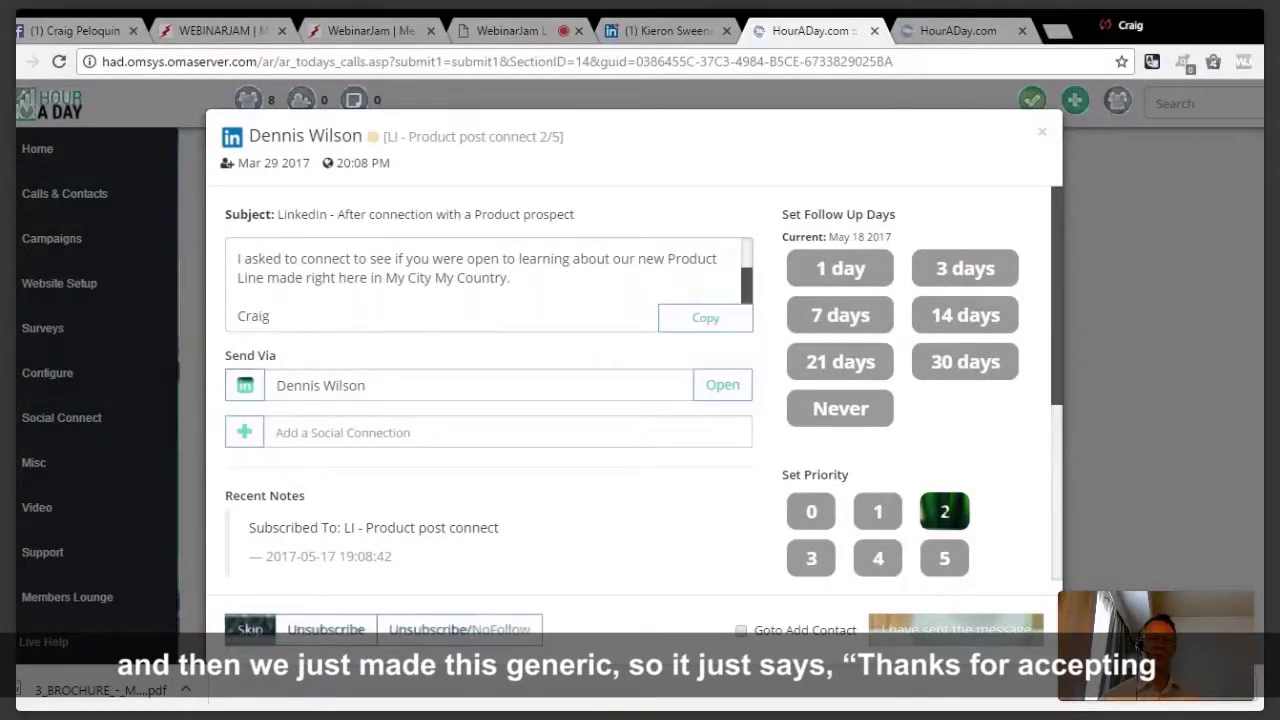
pyautogui.scroll(2, 490, 285)
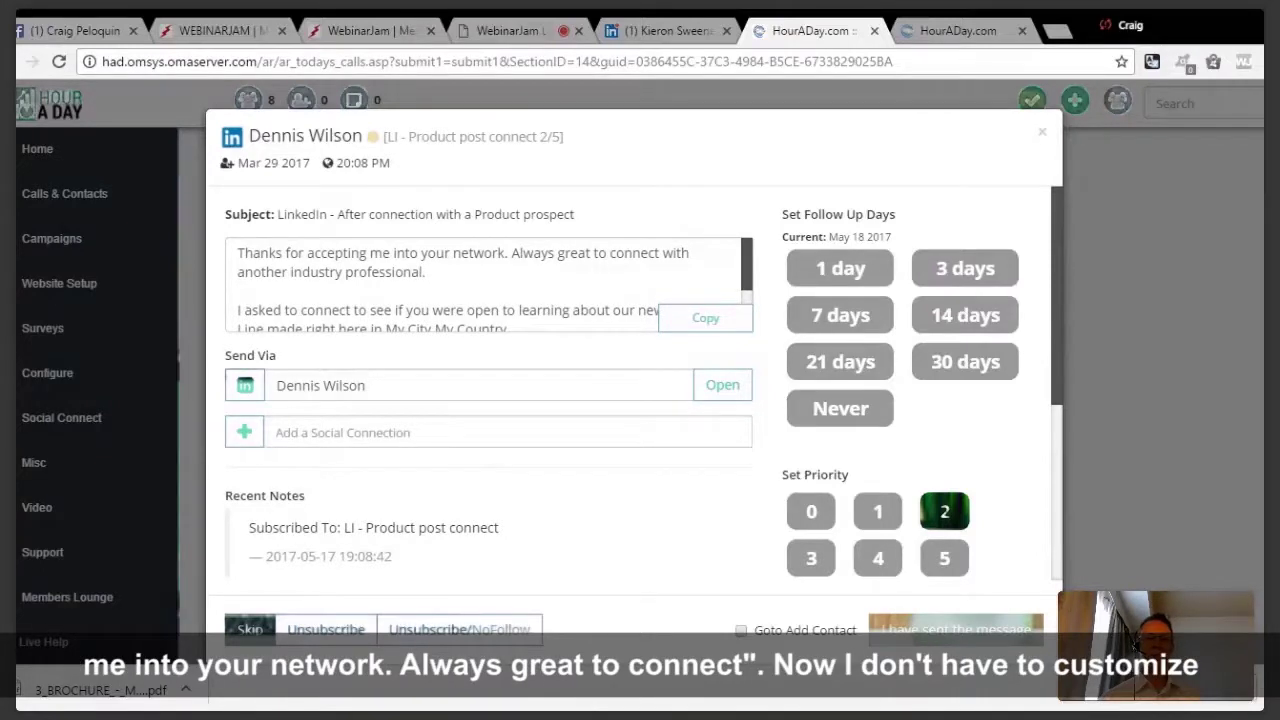
pyautogui.moveTo(430, 272); pyautogui.dragTo(213, 252)
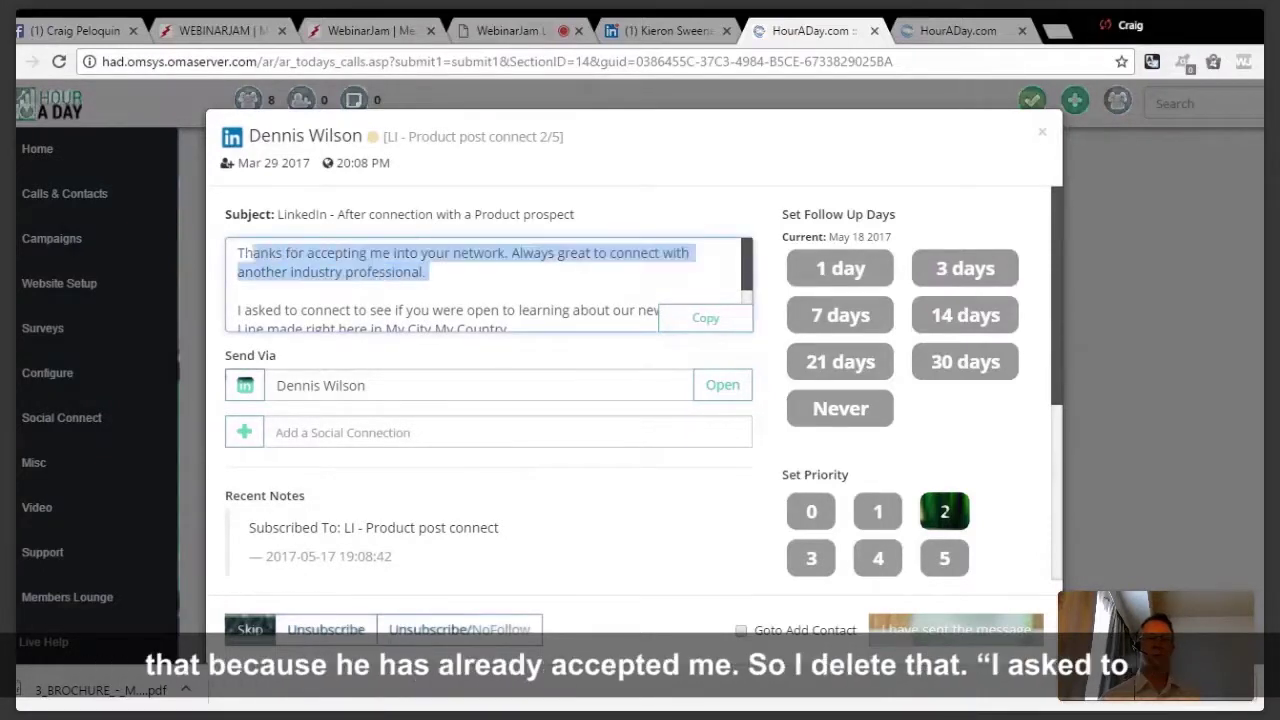
pyautogui.press('Delete')
pyautogui.press('Delete')
pyautogui.press('Delete')
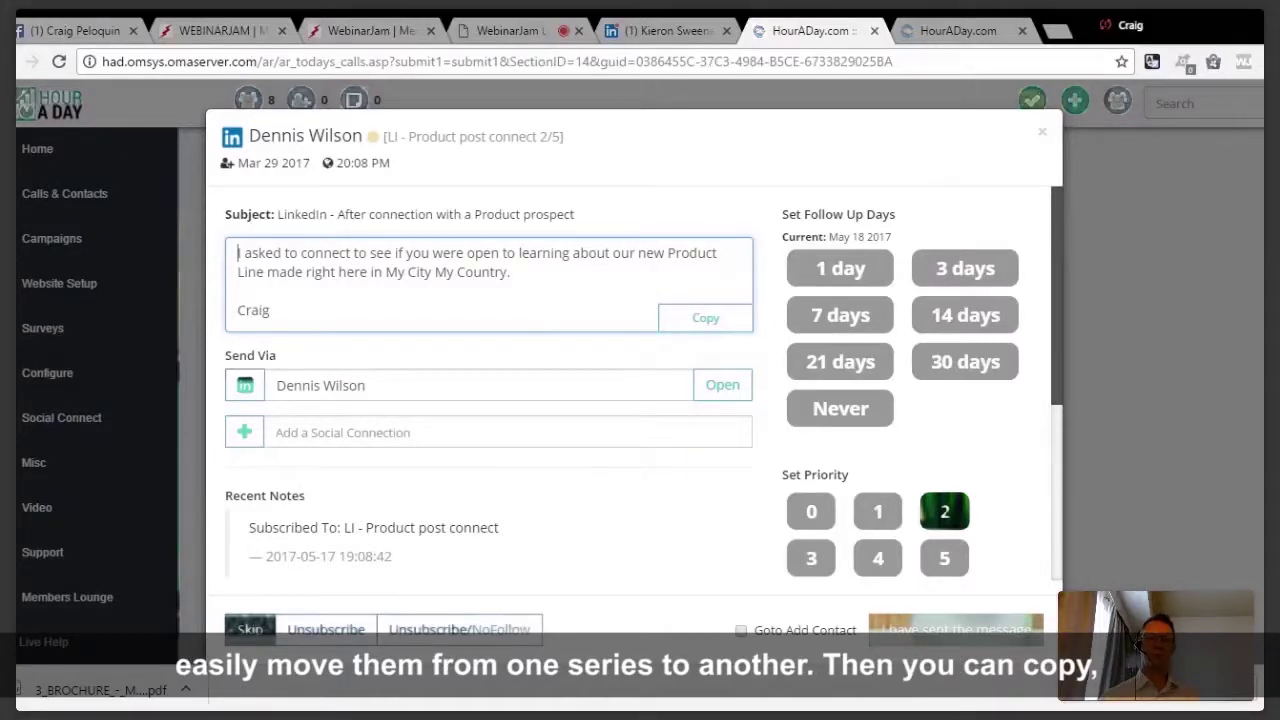
pyautogui.click(686, 320)
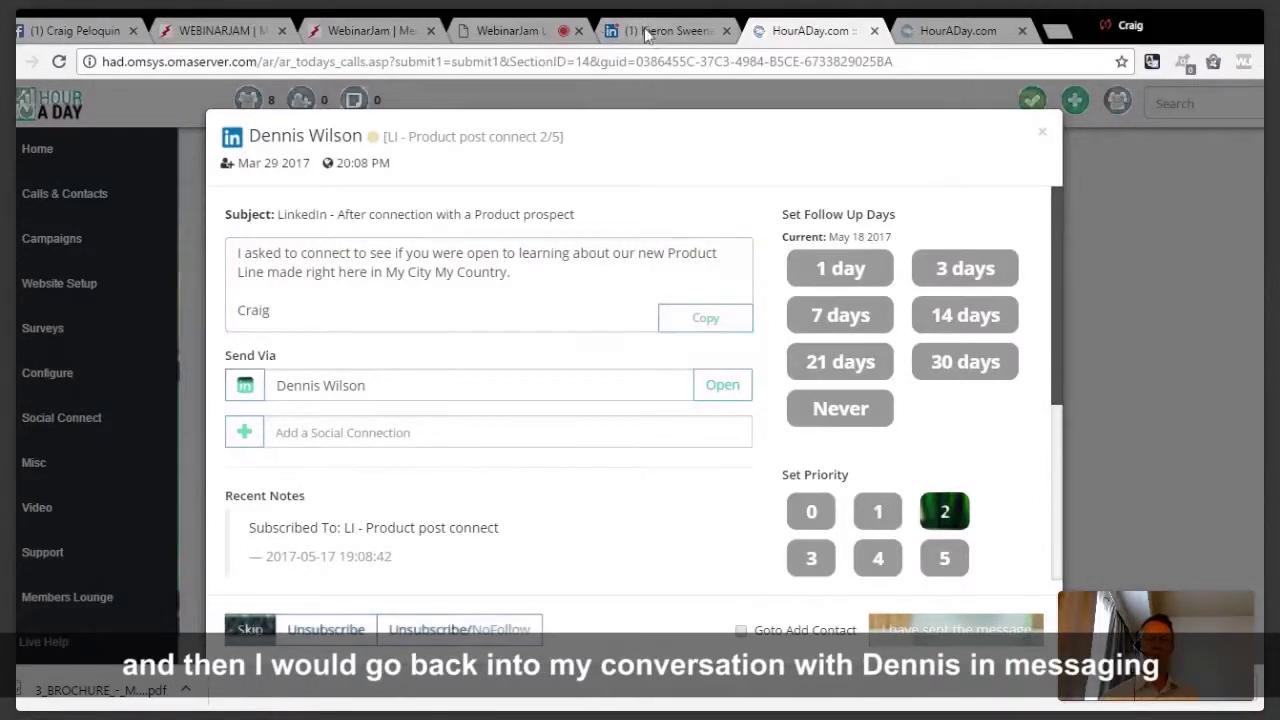
pyautogui.click(645, 32)
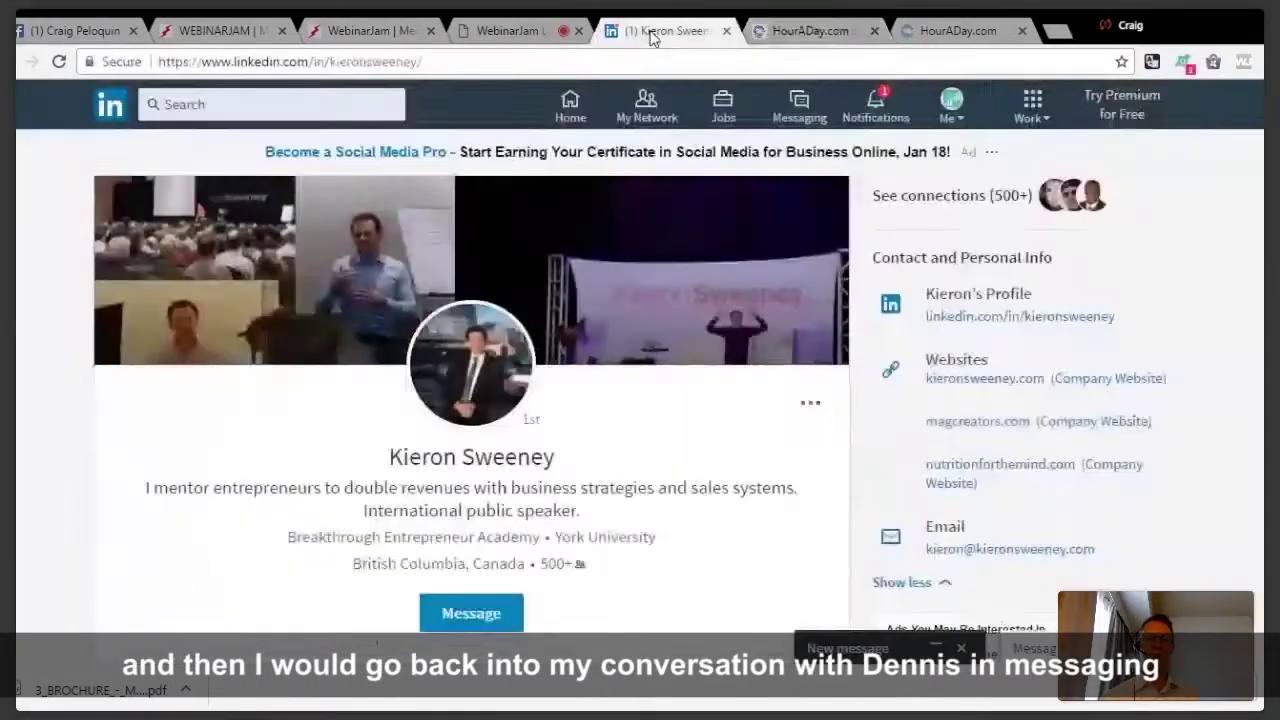
# - Find the contact's conversation in LinkedIn messaging by name, then paste and send the Product Line message
pyautogui.click(799, 105)
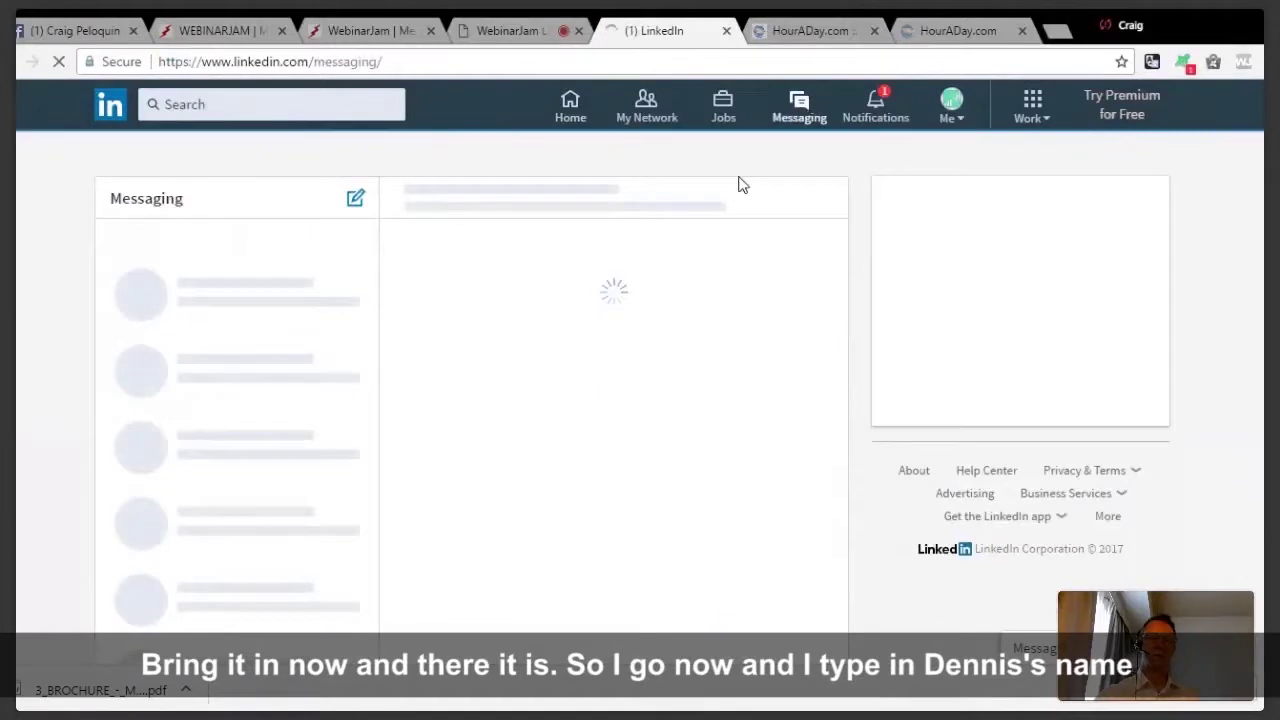
pyautogui.click(205, 237)
pyautogui.write('dennis')
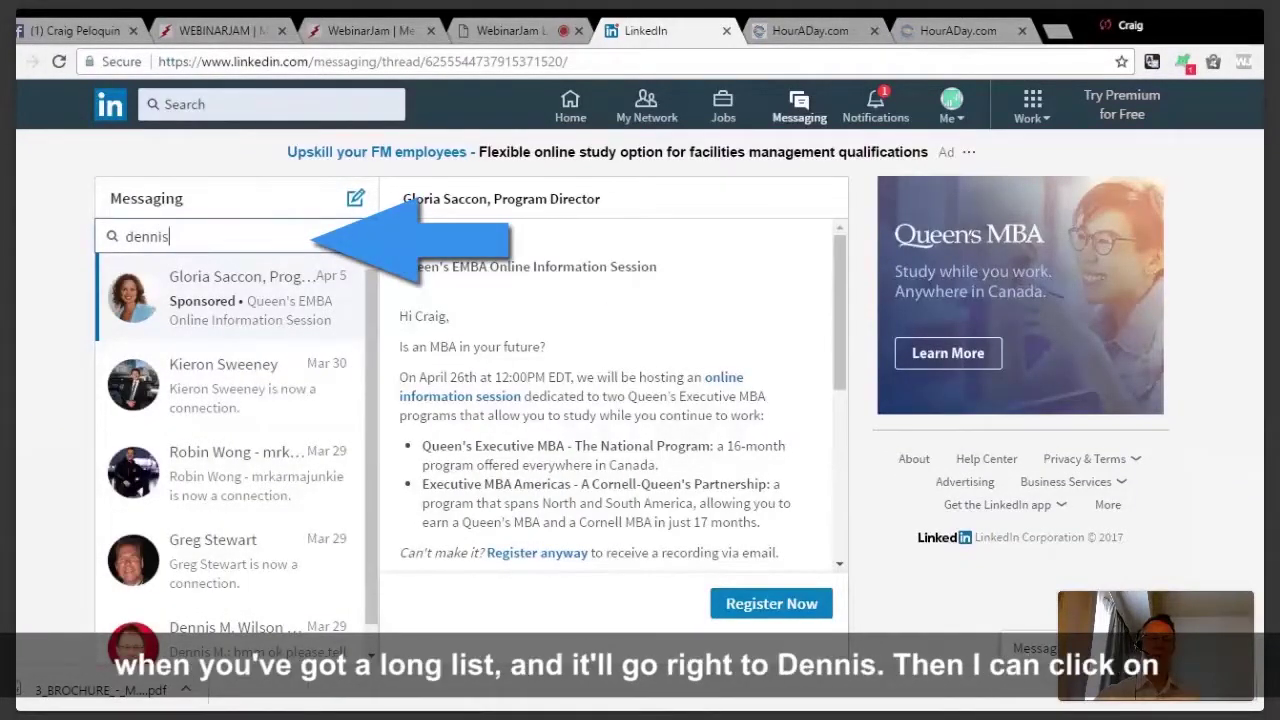
pyautogui.press('Return')
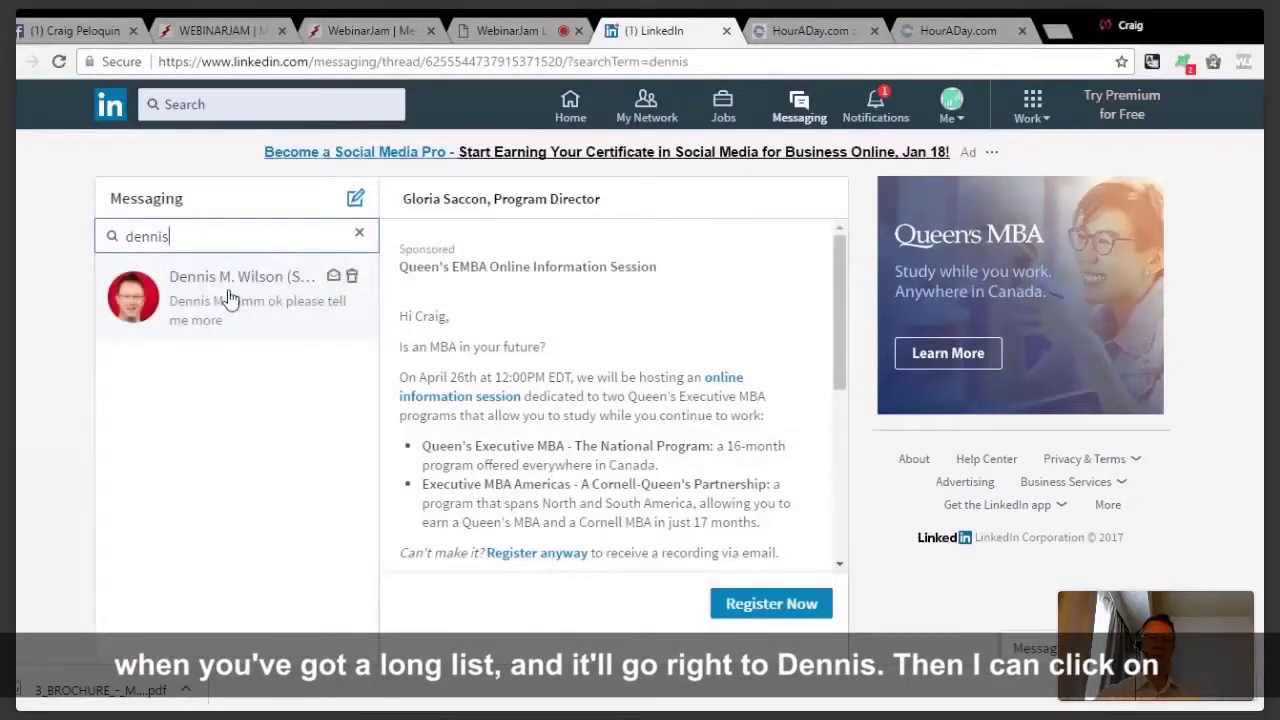
pyautogui.click(228, 297)
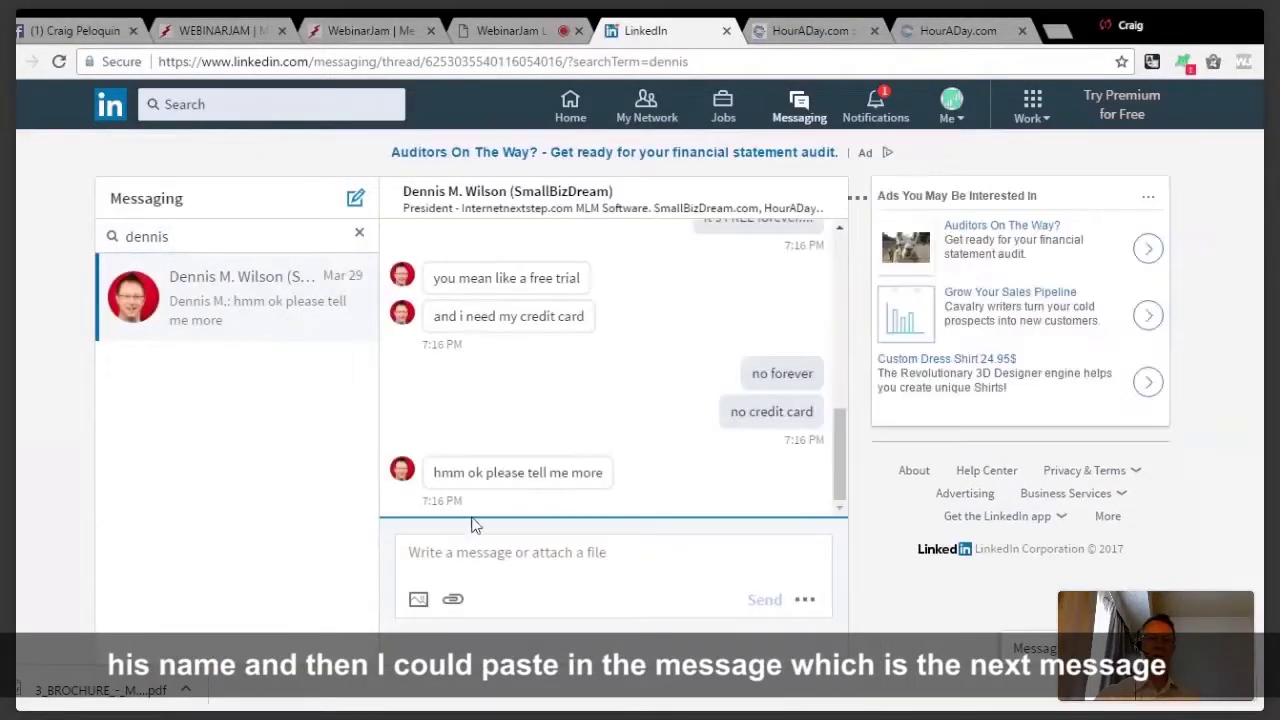
pyautogui.hotkey('ctrl', 'v')
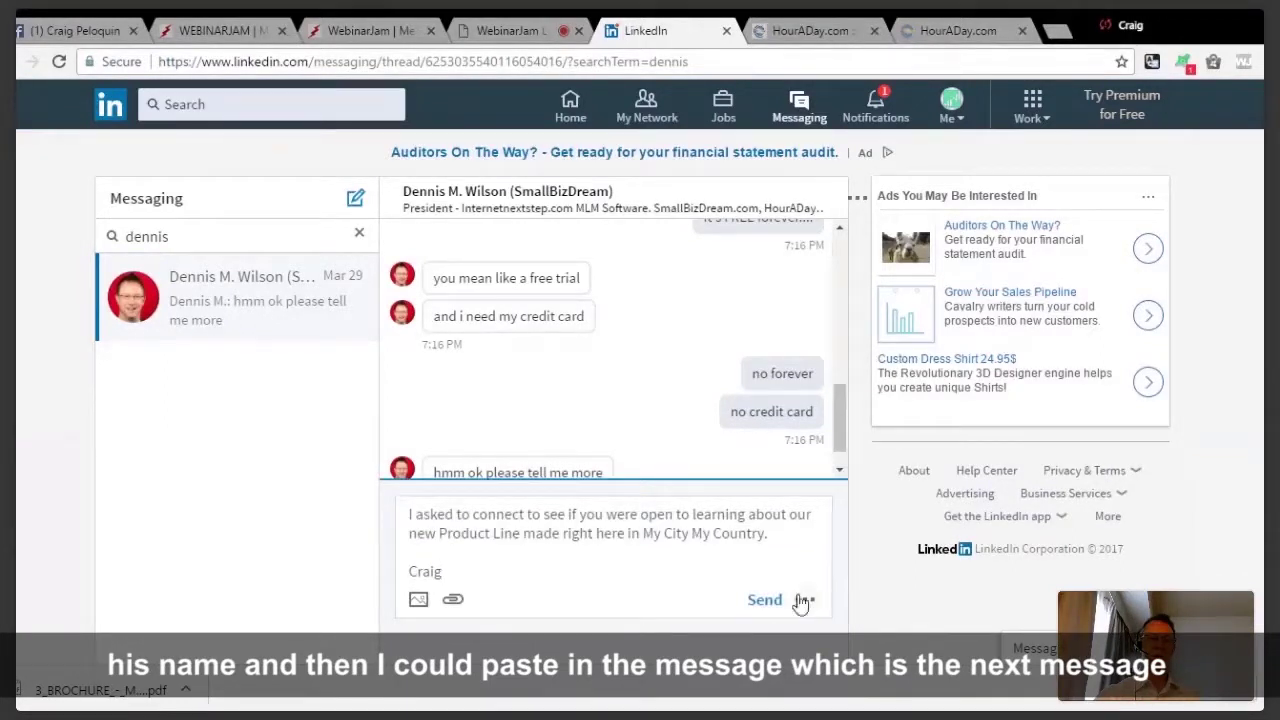
pyautogui.click(766, 600)
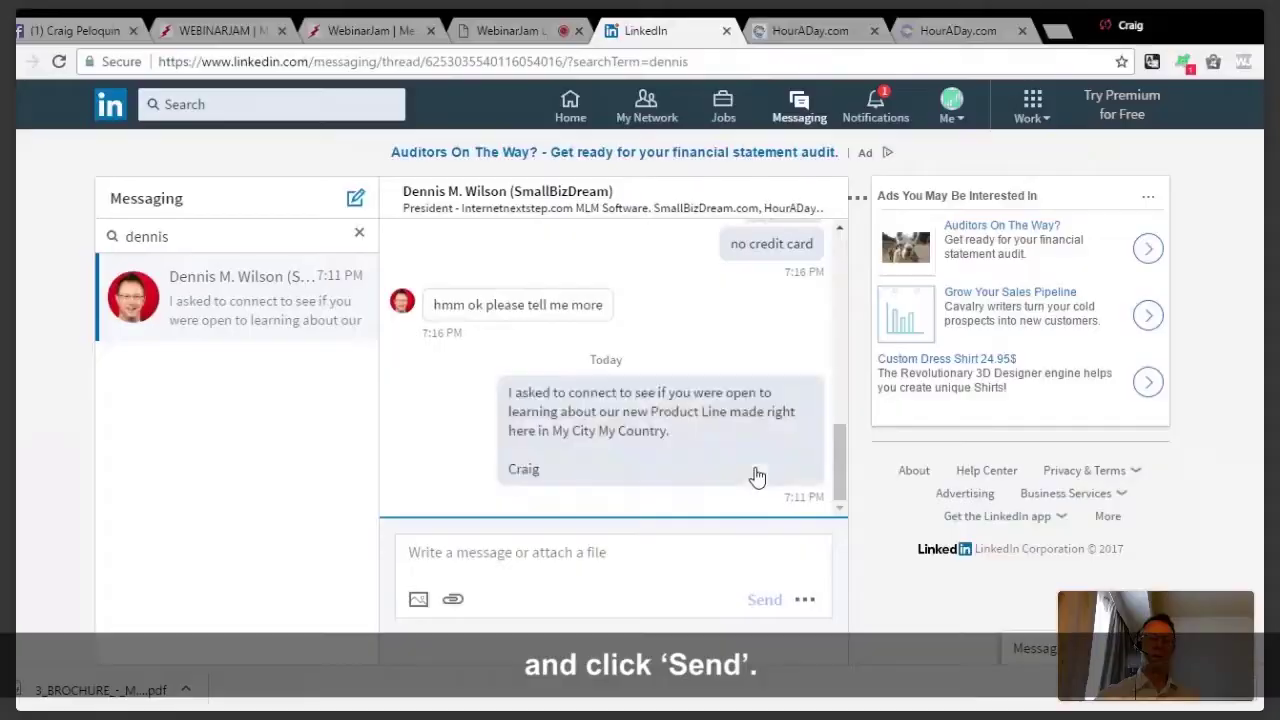